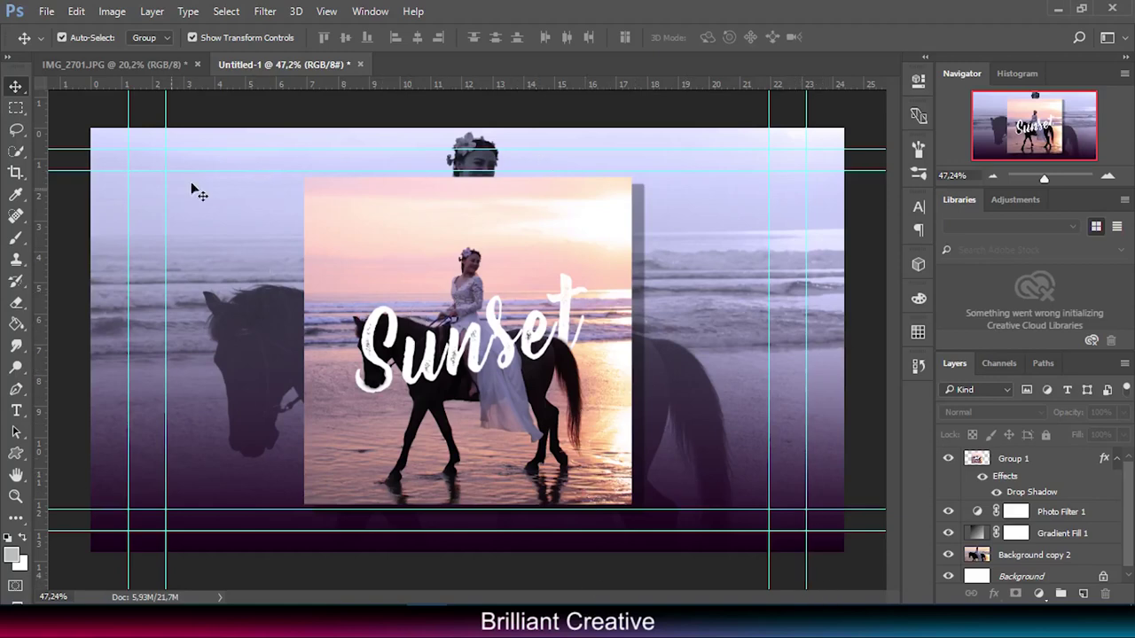
In IMG_2701.JPG, zoom in and Quick-select the rider's head, bodice and dress
{"action": "left_click", "coordinate": [141, 65]}
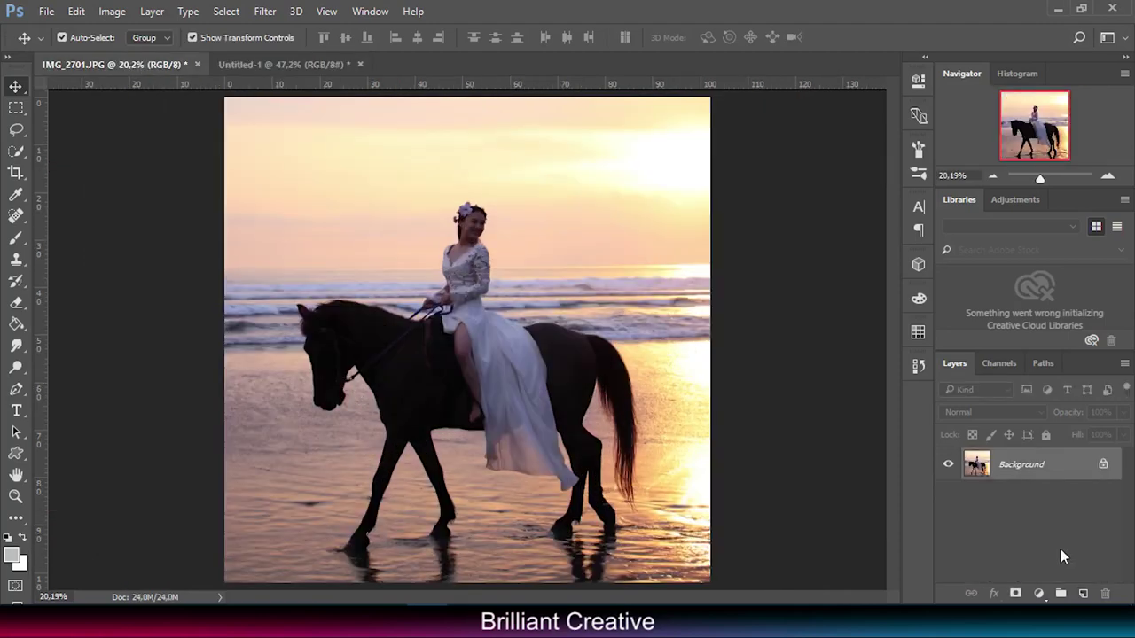
{"action": "left_click_drag", "start_coordinate": [1044, 180], "coordinate": [1045, 182]}
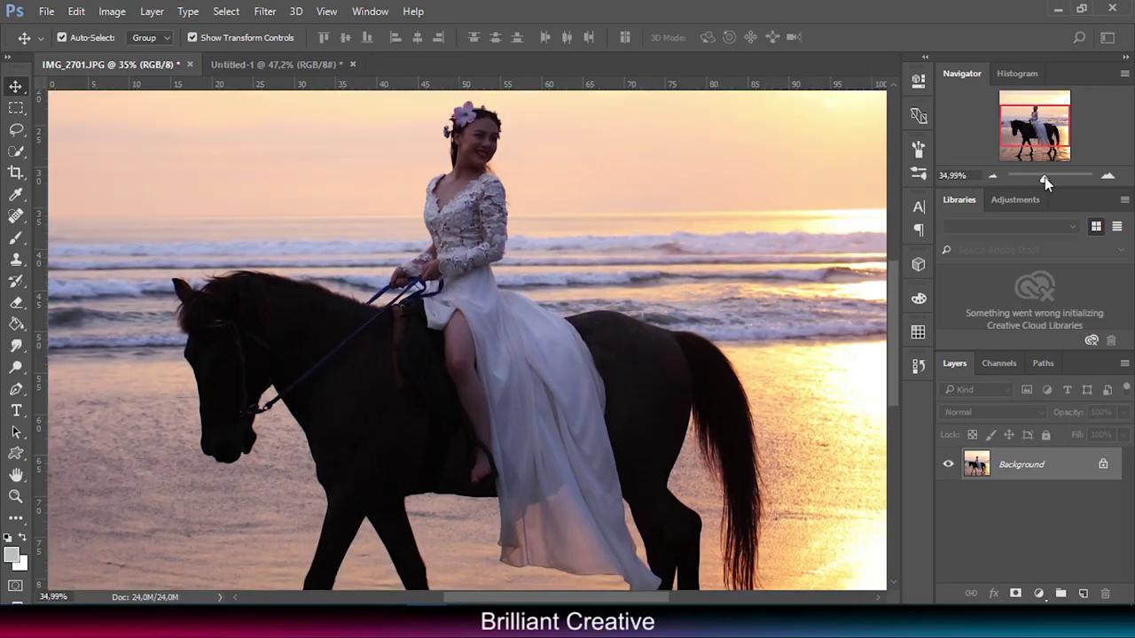
{"action": "left_click", "coordinate": [16, 151]}
{"action": "left_click_drag", "start_coordinate": [452, 131], "coordinate": [470, 213]}
{"action": "left_click_drag", "start_coordinate": [470, 257], "coordinate": [555, 381]}
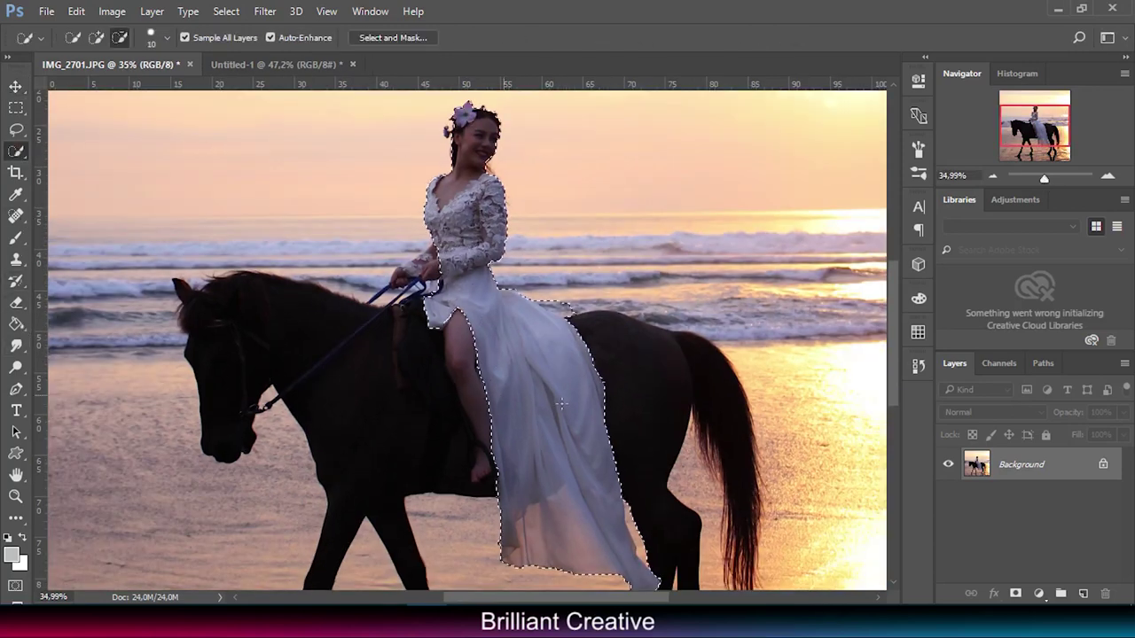
{"action": "left_click", "coordinate": [488, 388]}
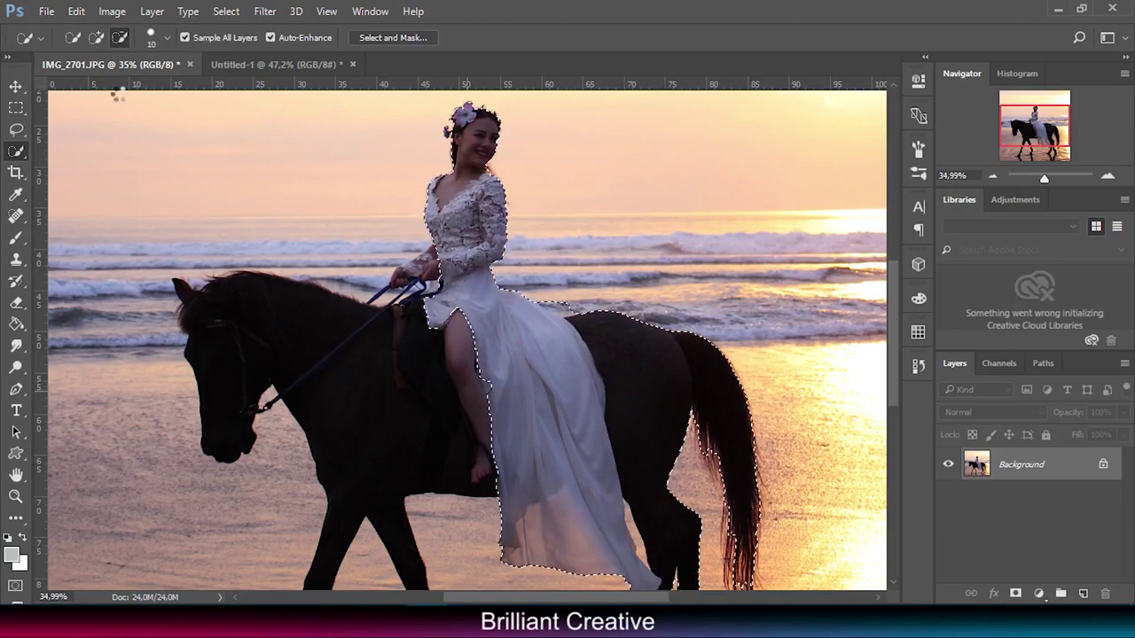
Add the saddle and horse's body to the selection and refine its edges
{"action": "left_click", "coordinate": [96, 37]}
{"action": "mouse_move", "coordinate": [448, 364]}
{"action": "left_mouse_down"}
{"action": "mouse_move", "coordinate": [325, 357]}
{"action": "mouse_move", "coordinate": [249, 329]}
{"action": "left_mouse_up"}
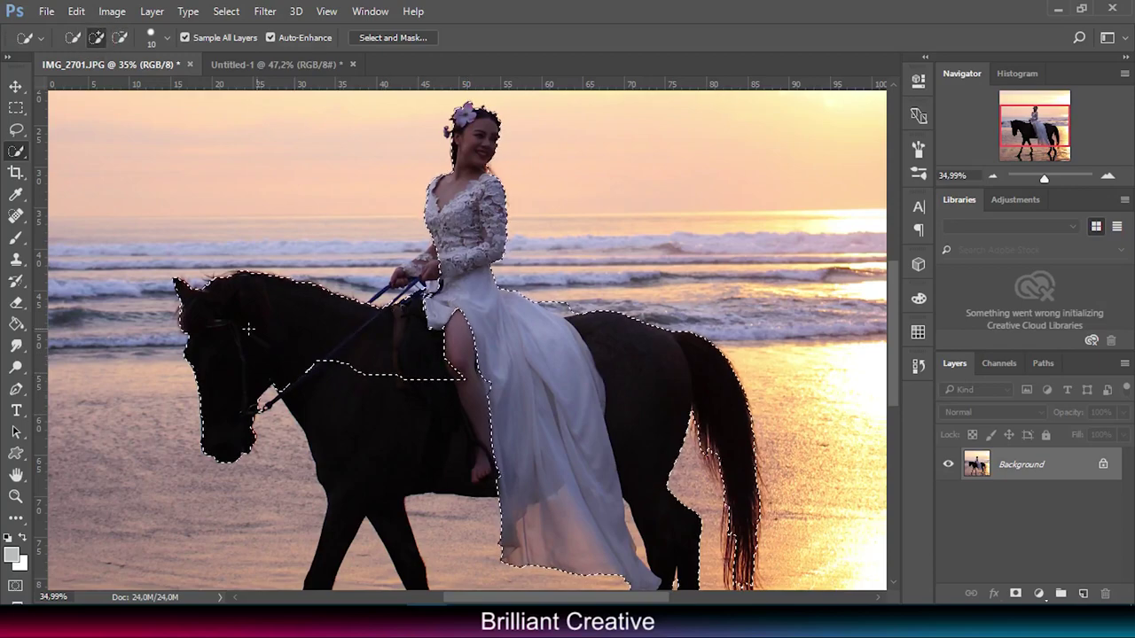
{"action": "left_click_drag", "start_coordinate": [406, 381], "coordinate": [375, 443]}
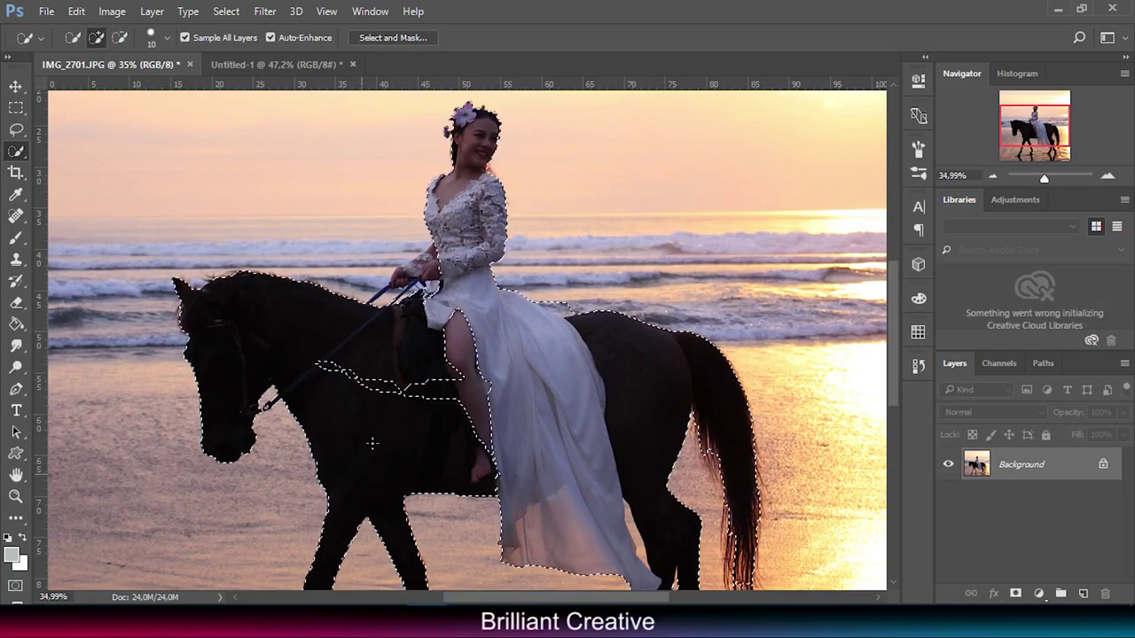
{"action": "left_click_drag", "start_coordinate": [486, 383], "coordinate": [495, 393]}
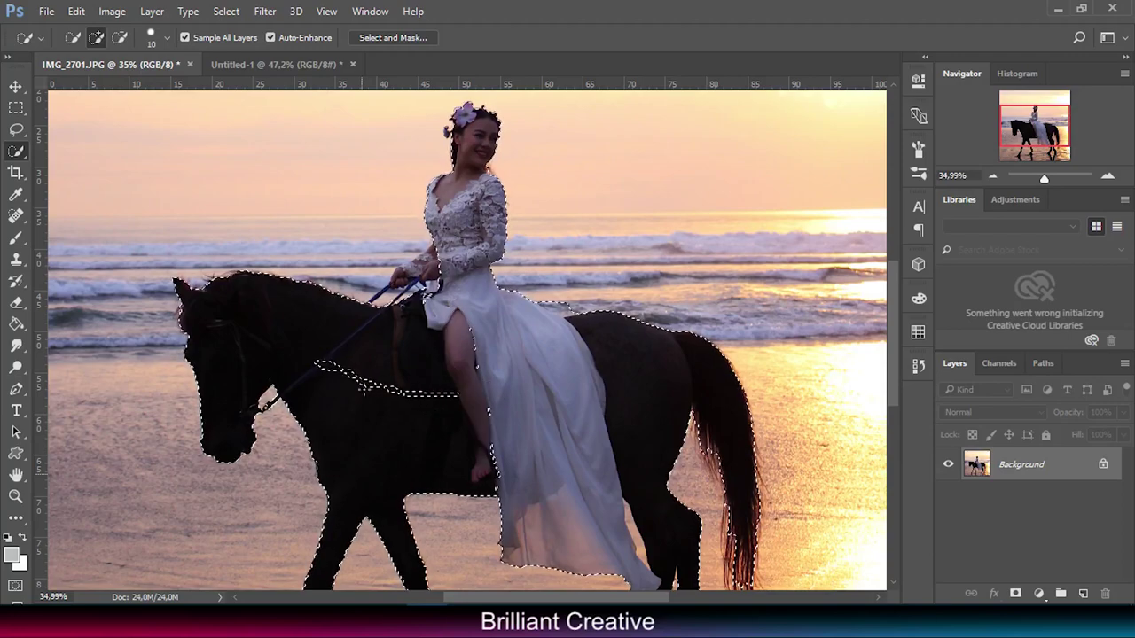
{"action": "mouse_move", "coordinate": [495, 392]}
{"action": "left_mouse_down"}
{"action": "mouse_move", "coordinate": [330, 364]}
{"action": "mouse_move", "coordinate": [471, 400]}
{"action": "mouse_move", "coordinate": [351, 371]}
{"action": "left_mouse_up"}
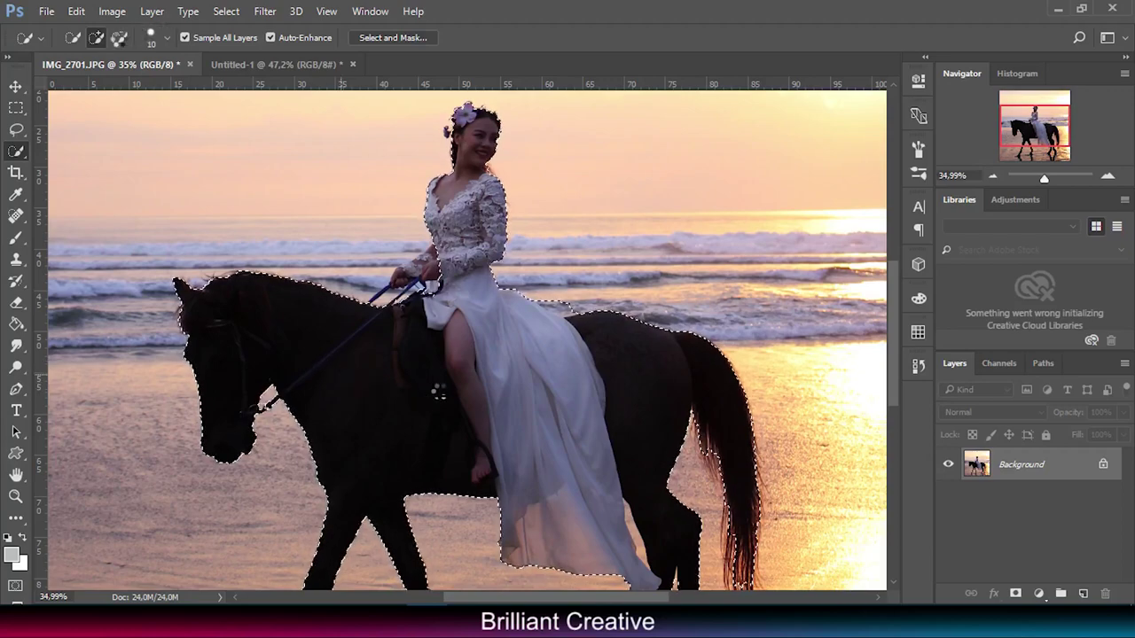
{"action": "left_click_drag", "start_coordinate": [496, 291], "coordinate": [578, 307]}
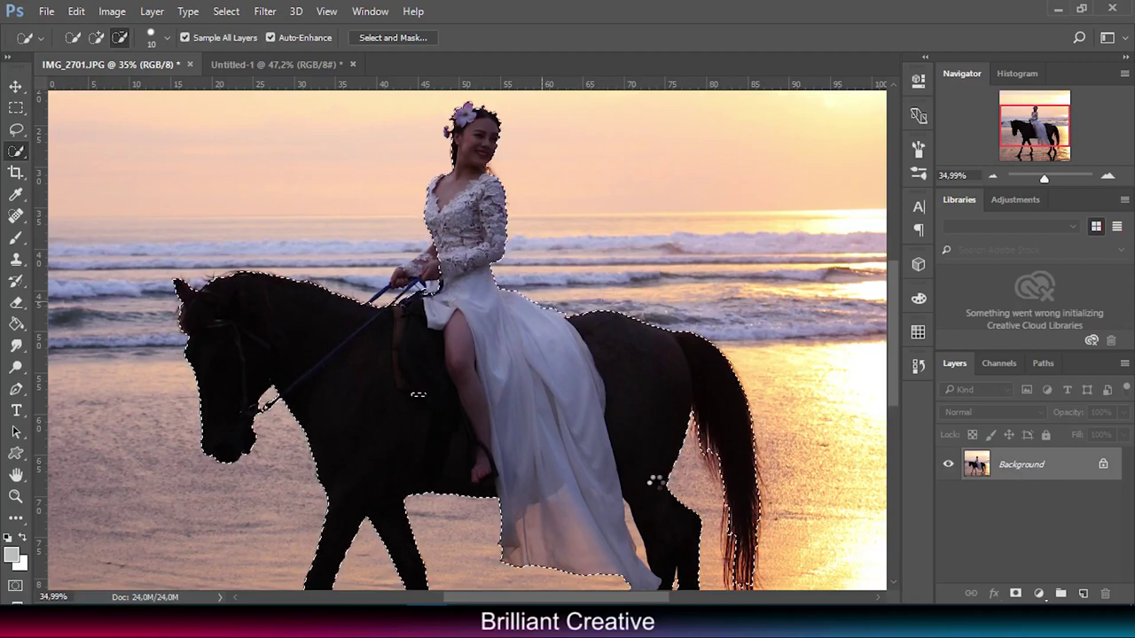
Add the woman's arm and hands to the selection
{"action": "right_click", "coordinate": [1001, 468]}
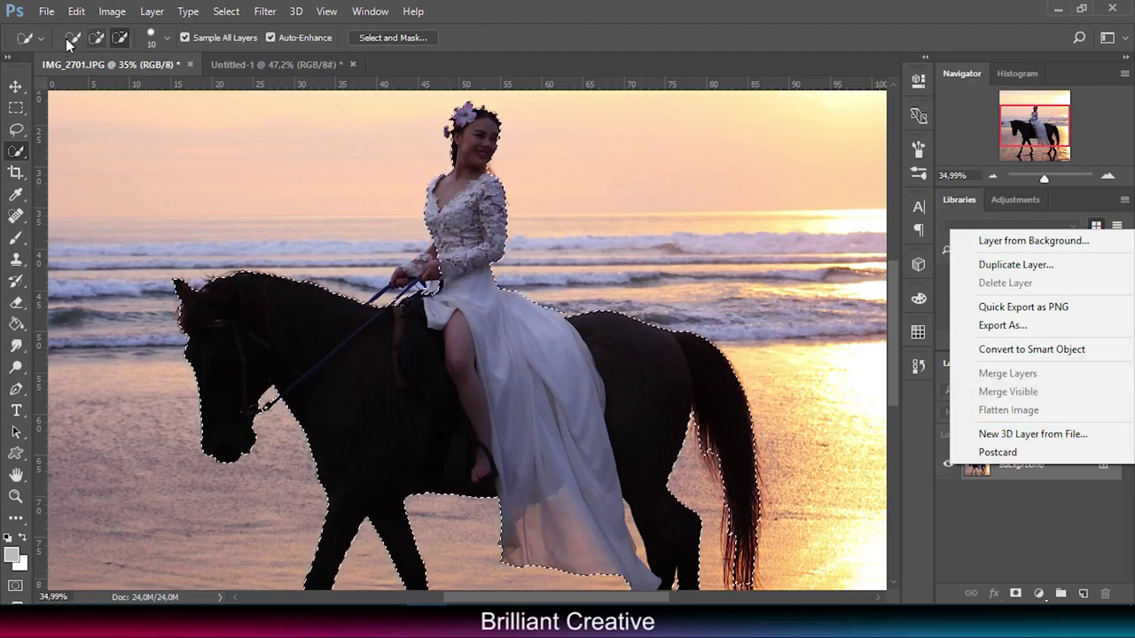
{"action": "left_click", "coordinate": [95, 37]}
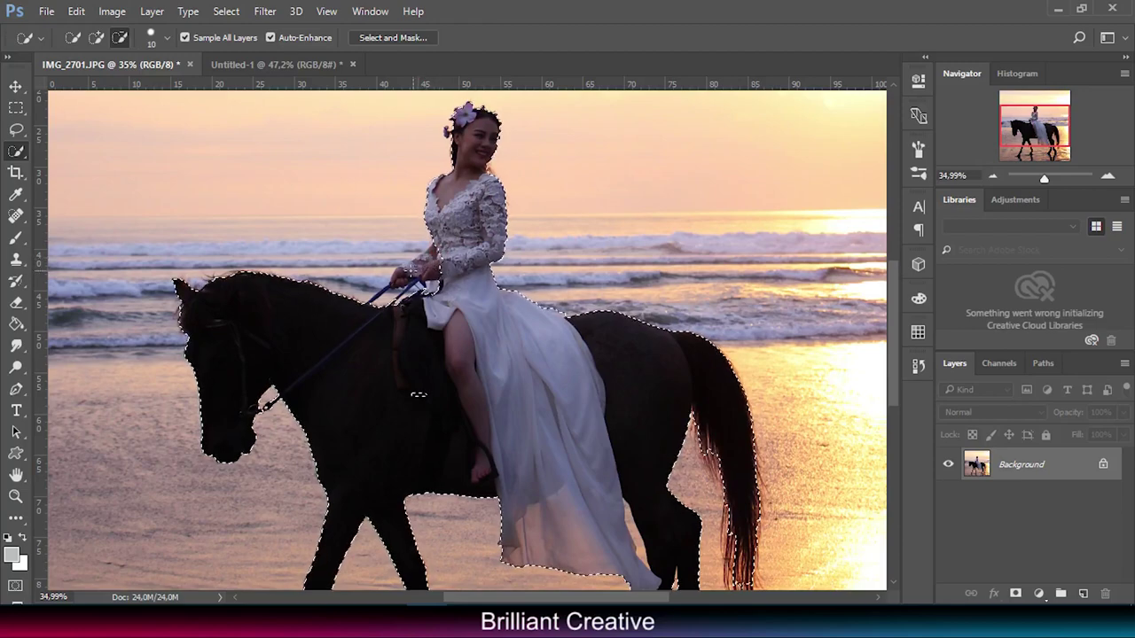
{"action": "left_click", "coordinate": [96, 38]}
{"action": "left_click_drag", "start_coordinate": [435, 246], "coordinate": [403, 276]}
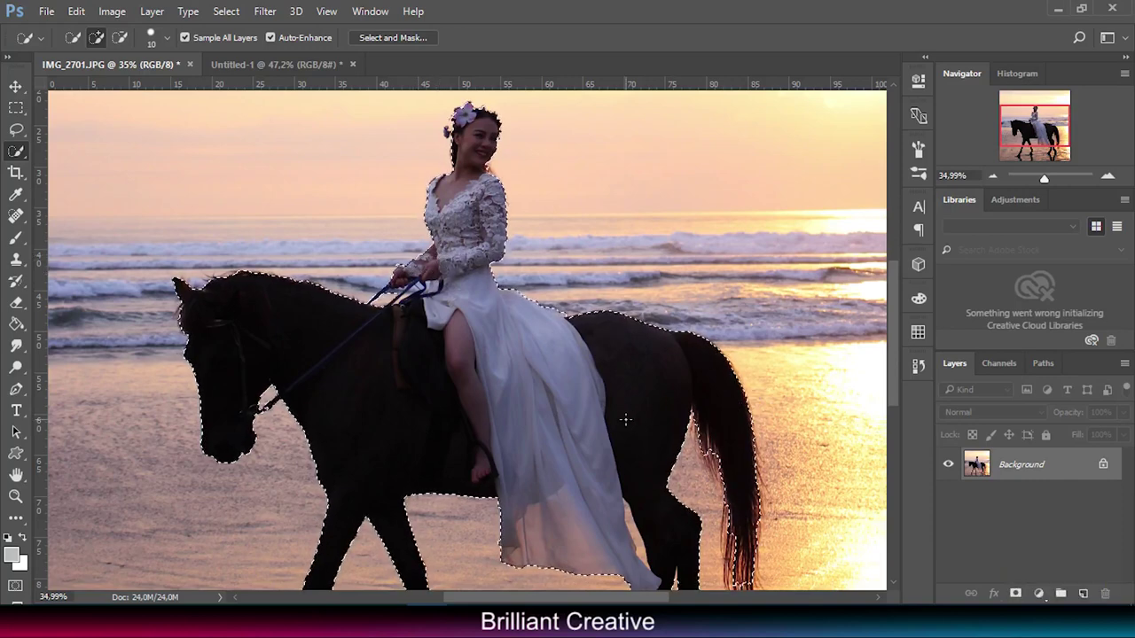
Put the horse and rider on a new layer with Layer Via Copy, then view the whole photo
{"action": "right_click", "coordinate": [620, 386]}
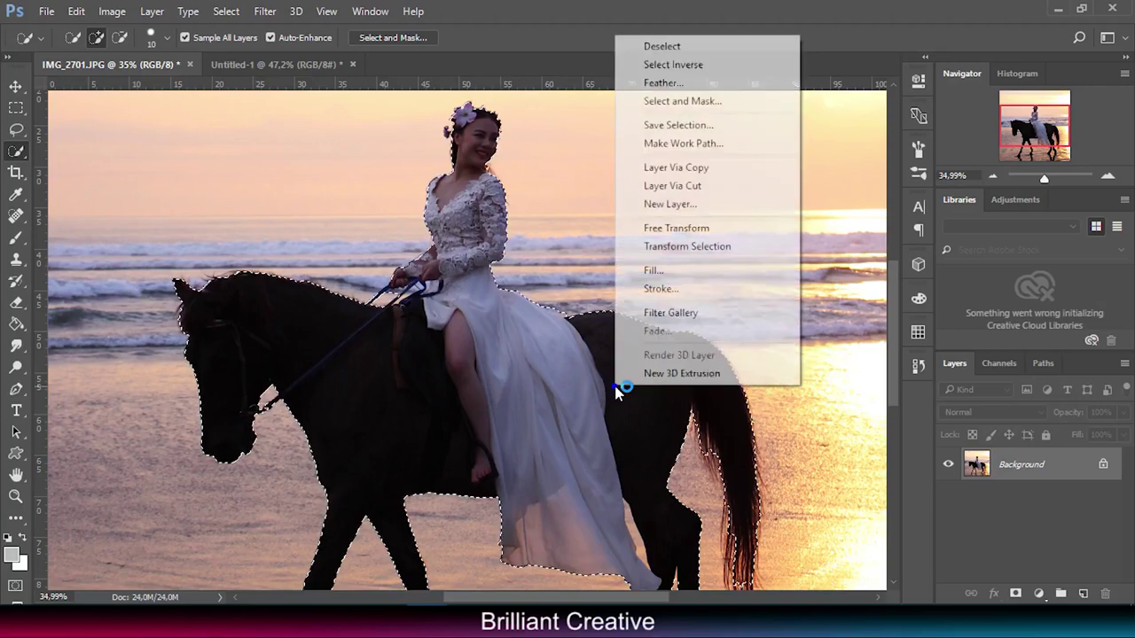
{"action": "left_click", "coordinate": [717, 210]}
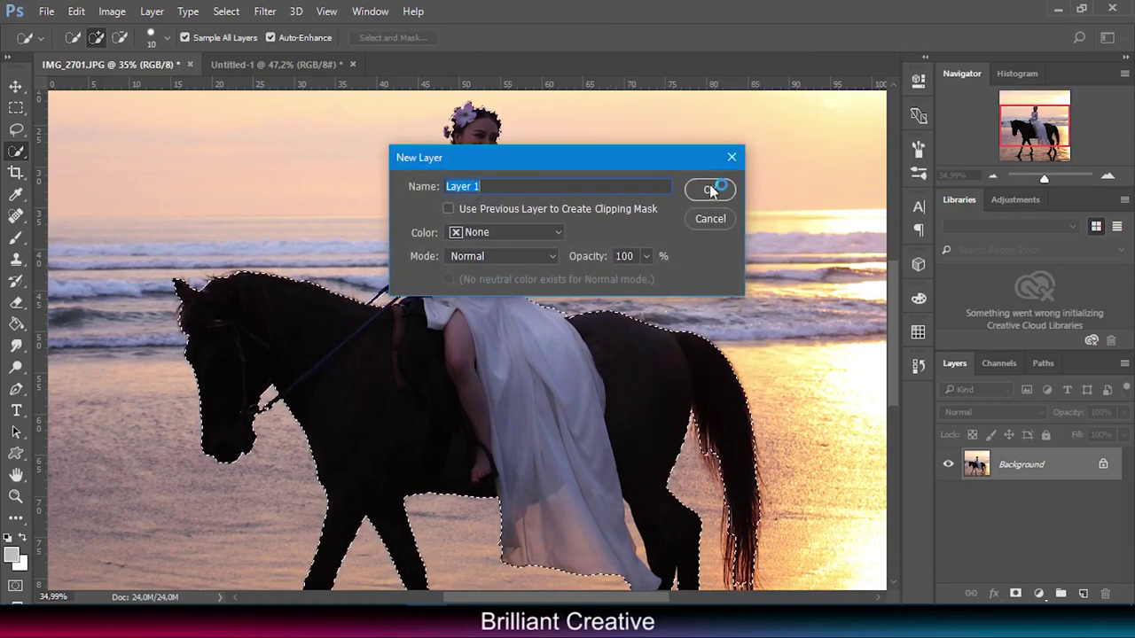
{"action": "left_click", "coordinate": [710, 189]}
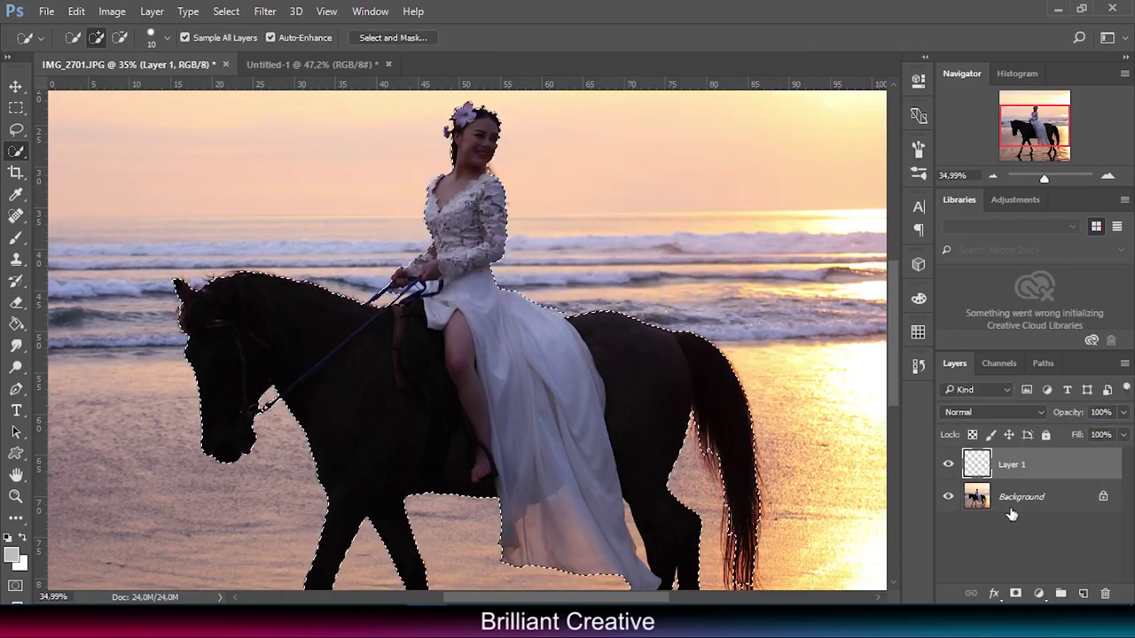
{"action": "right_click", "coordinate": [611, 347]}
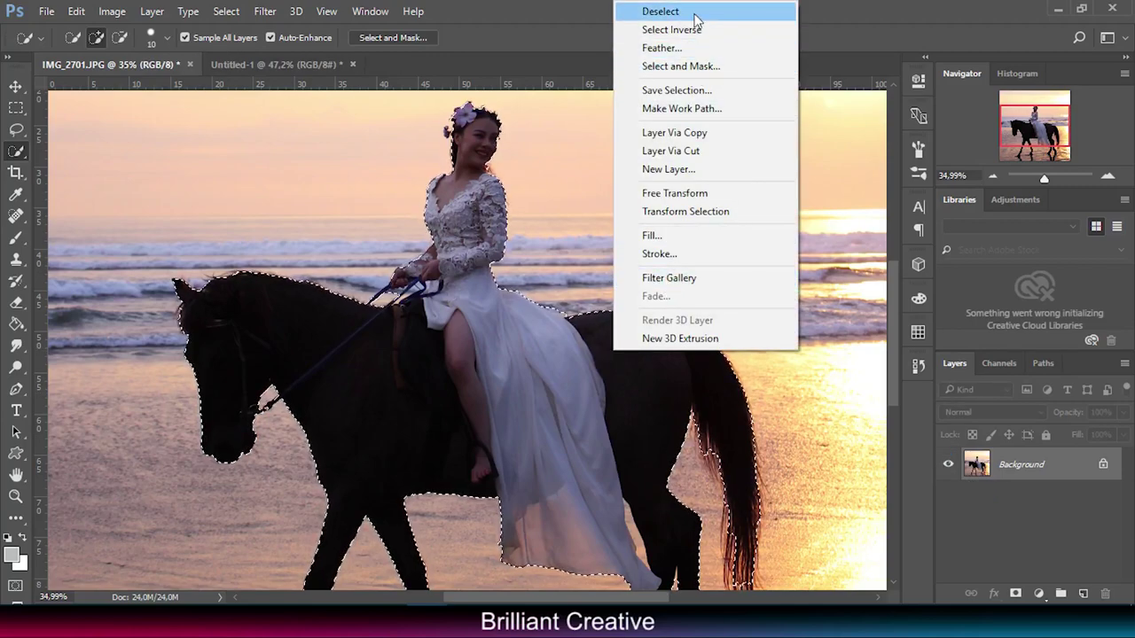
{"action": "left_click", "coordinate": [707, 134]}
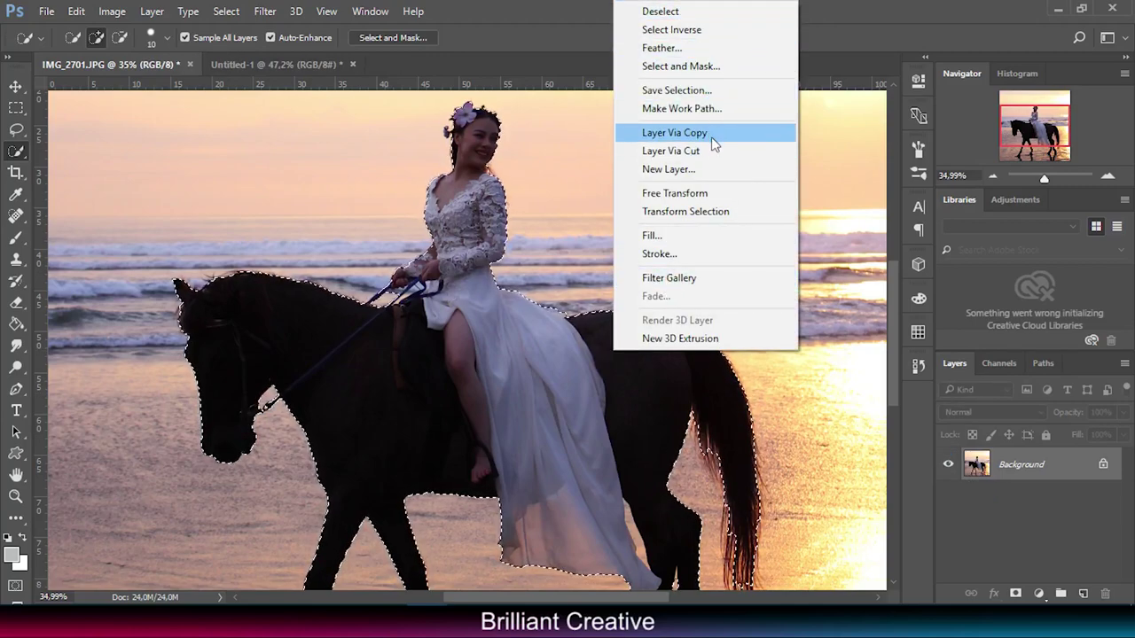
{"action": "left_click", "coordinate": [709, 134]}
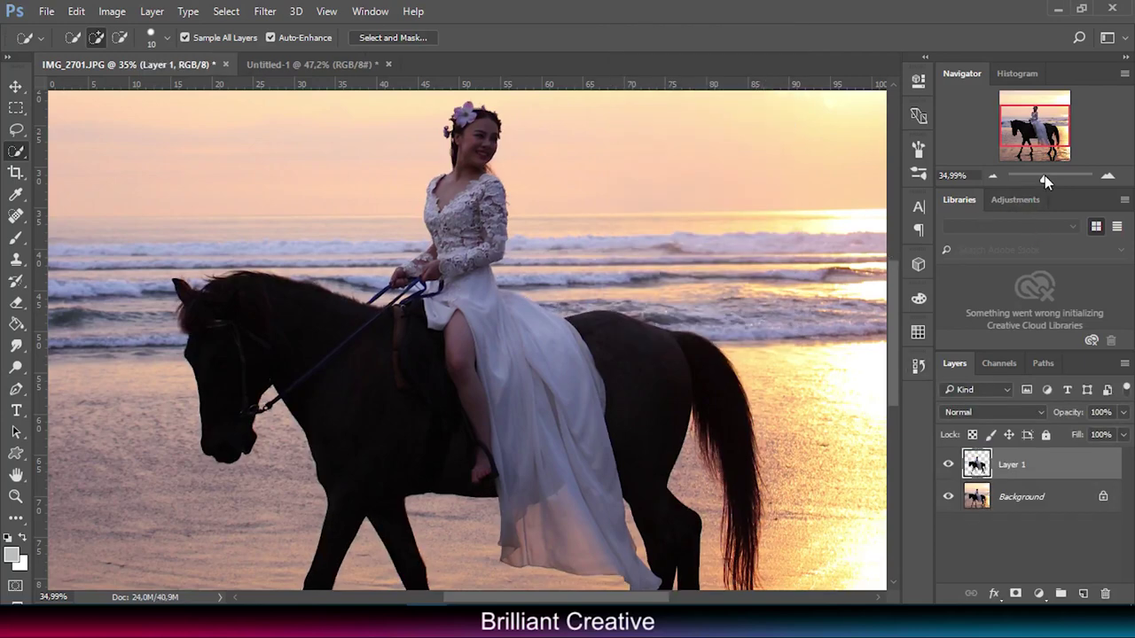
{"action": "left_click_drag", "start_coordinate": [1045, 181], "coordinate": [1042, 179]}
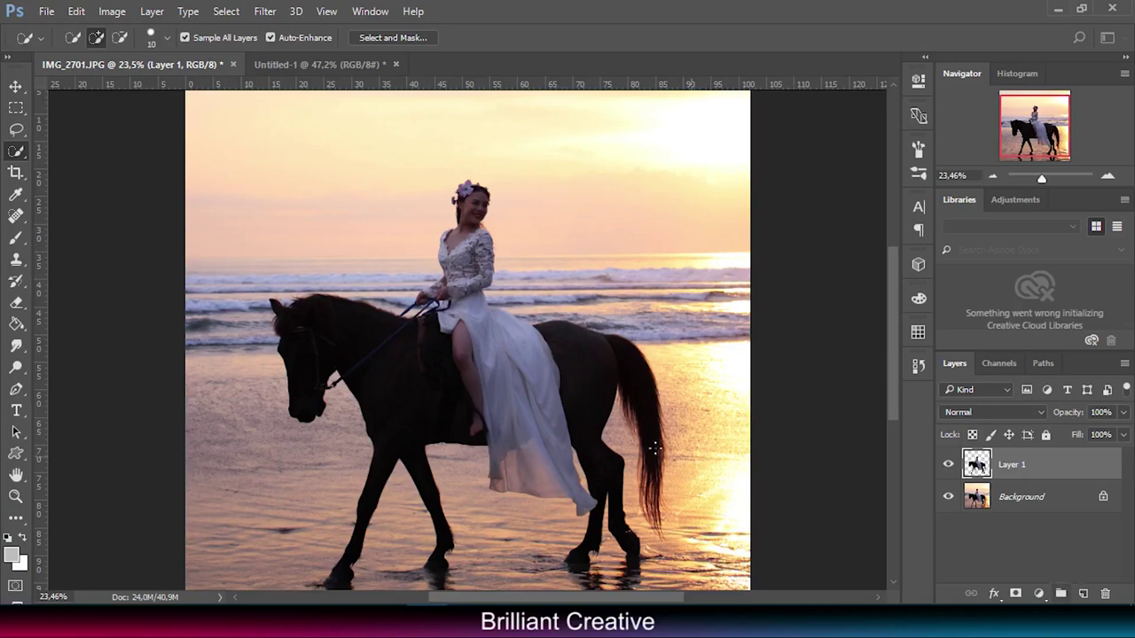
Type 'Sunset' on the horse photo and enlarge it to about 595 pt
{"action": "left_click", "coordinate": [16, 411]}
{"action": "left_click", "coordinate": [395, 357]}
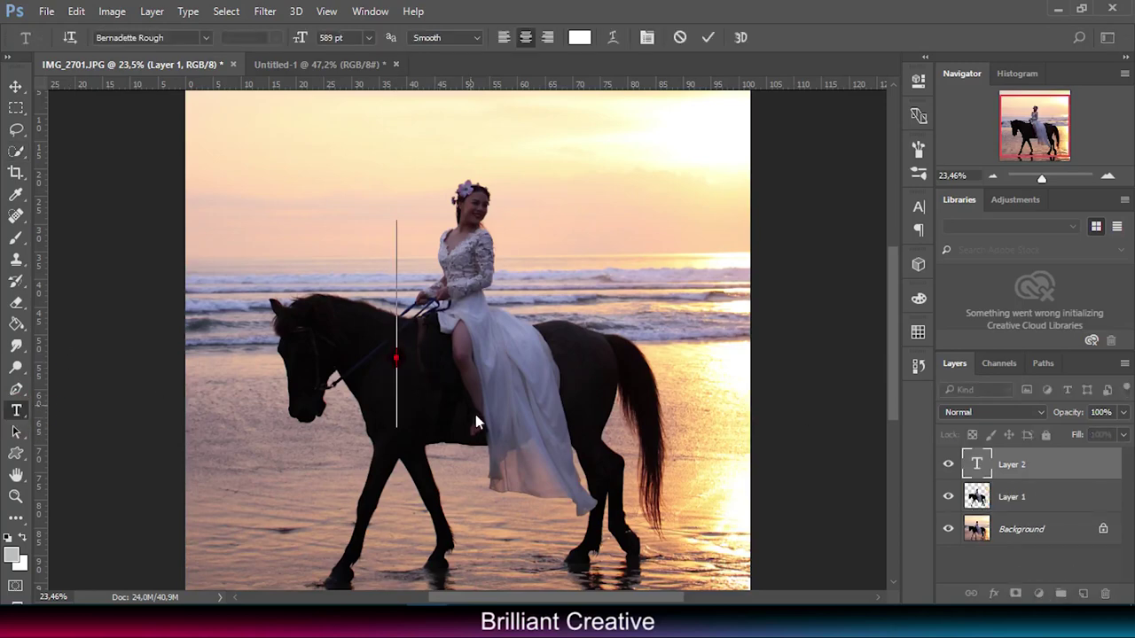
{"action": "type", "text": "Su"}
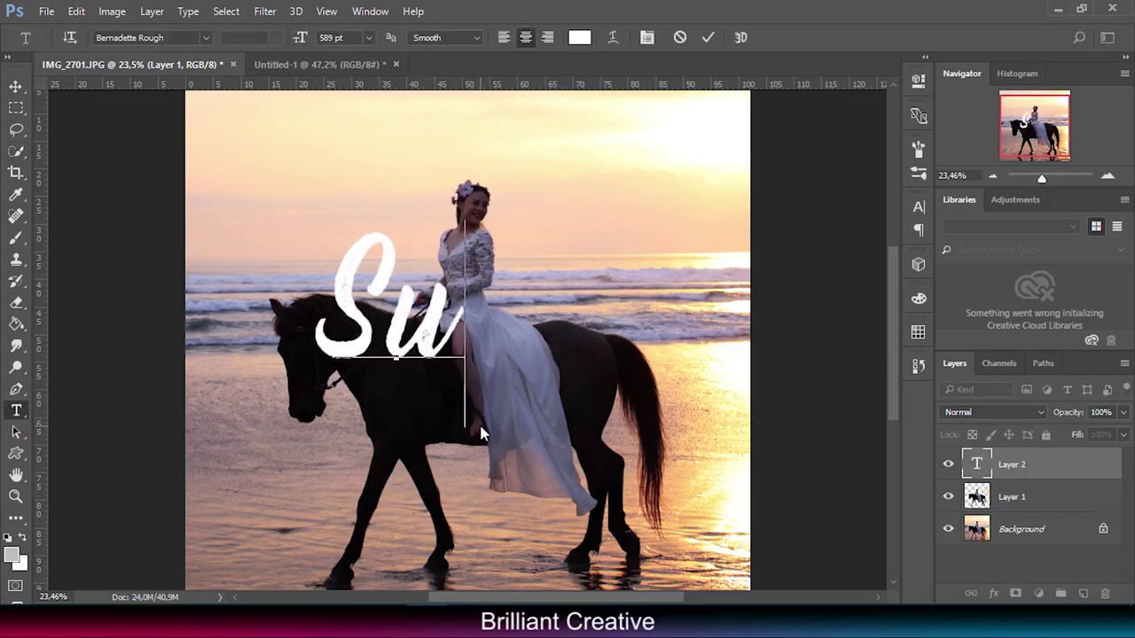
{"action": "type", "text": "nset"}
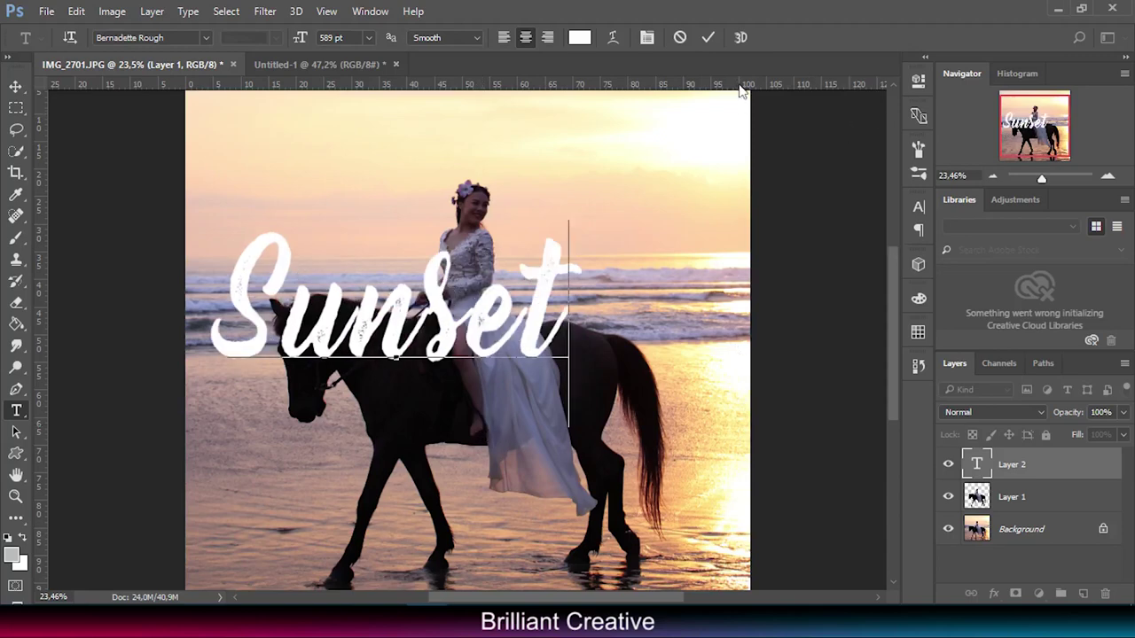
{"action": "scroll", "coordinate": [347, 39], "scroll_direction": "up", "scroll_amount": 3}
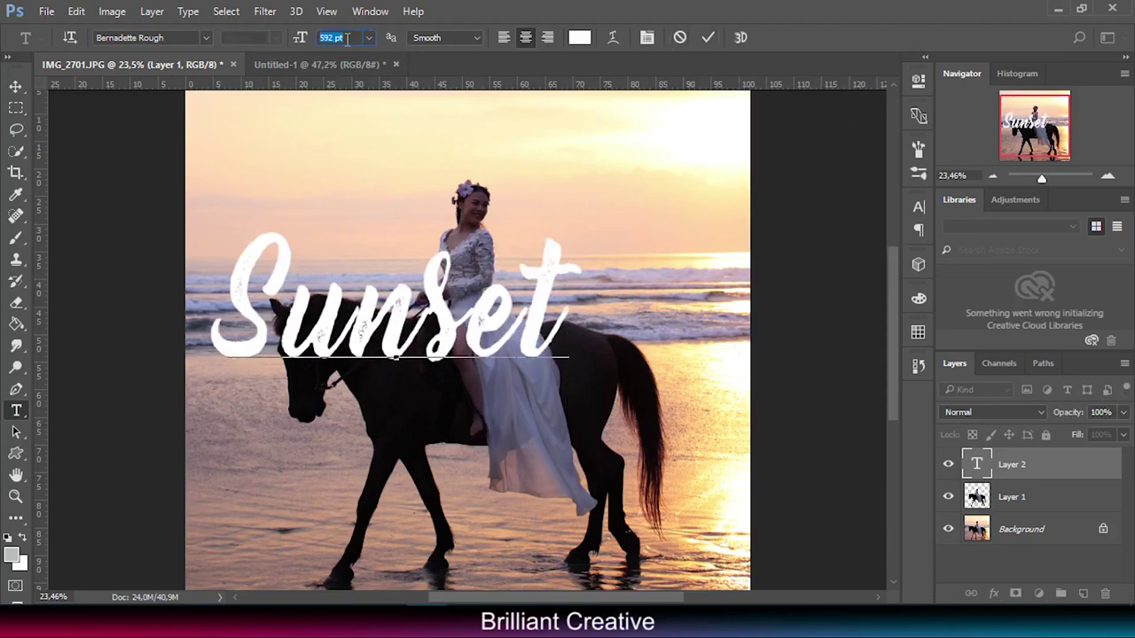
{"action": "key", "text": "ctrl+a"}
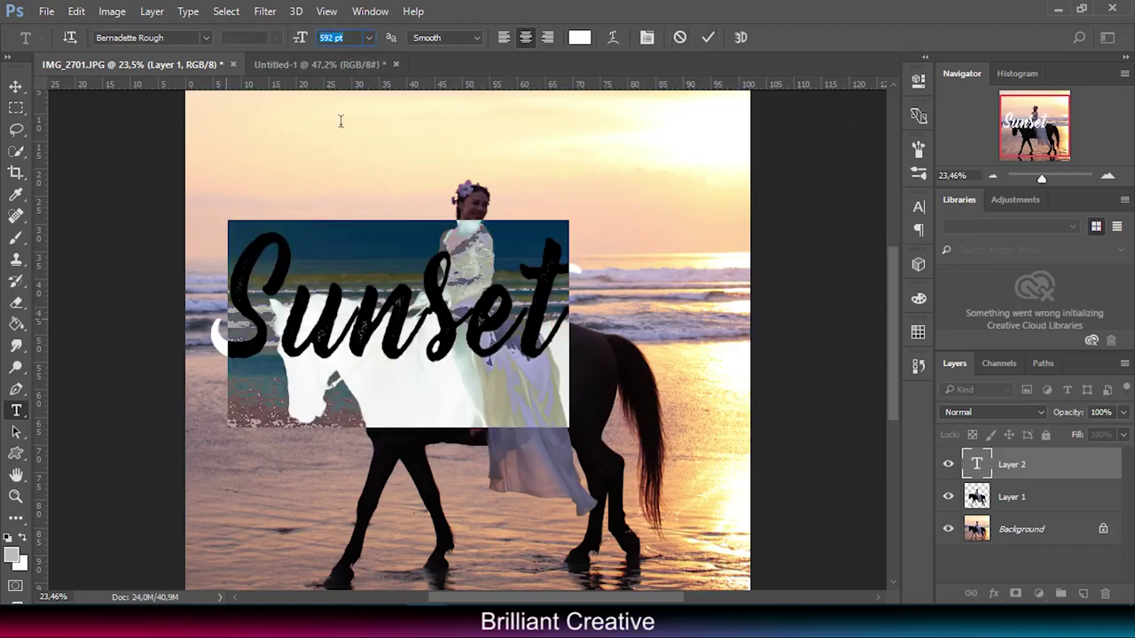
{"action": "key", "text": "ctrl+plus"}
{"action": "scroll", "coordinate": [353, 38], "scroll_direction": "up", "scroll_amount": 3}
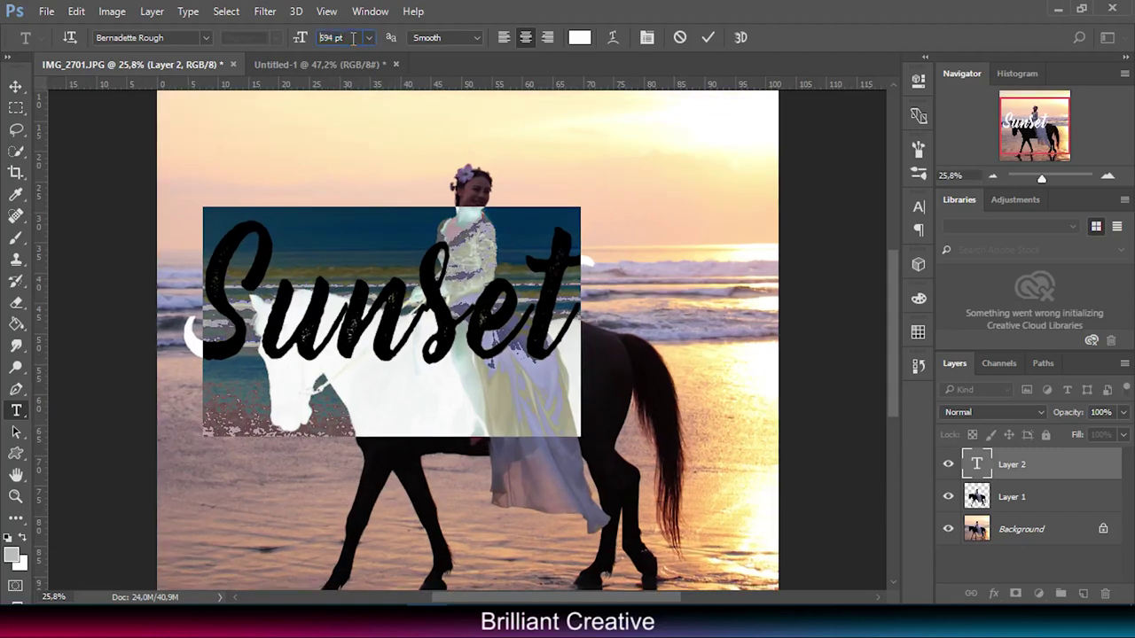
{"action": "left_click", "coordinate": [708, 39]}
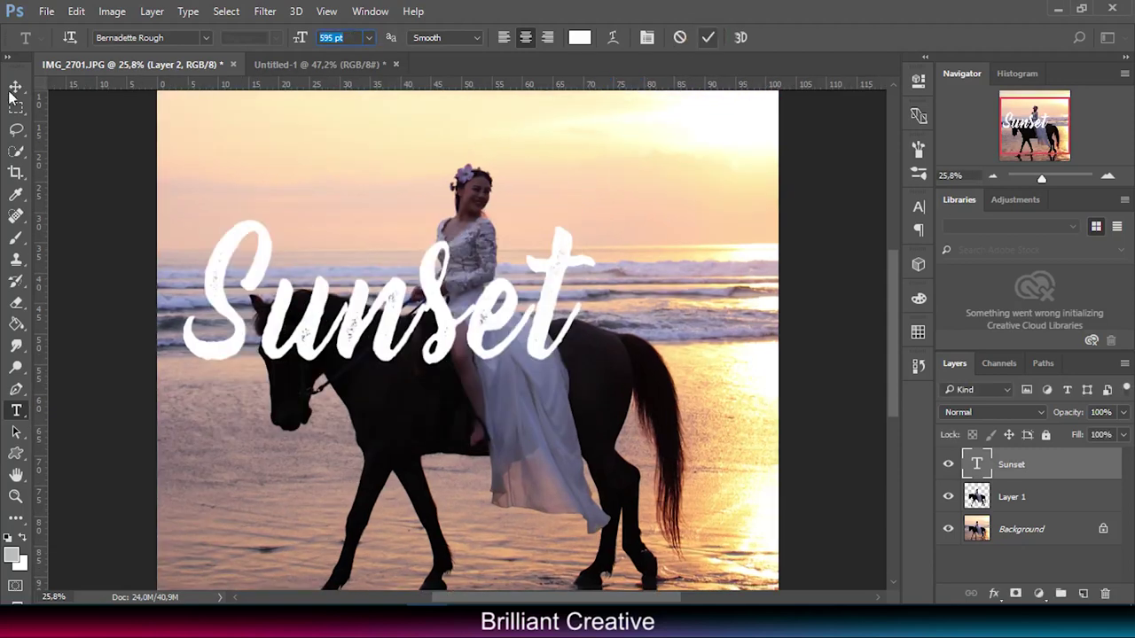
Move the Sunset text, tilt it about 12° upward and enlarge it to roughly 116.5%
{"action": "left_click", "coordinate": [16, 86]}
{"action": "left_click_drag", "start_coordinate": [375, 328], "coordinate": [481, 355]}
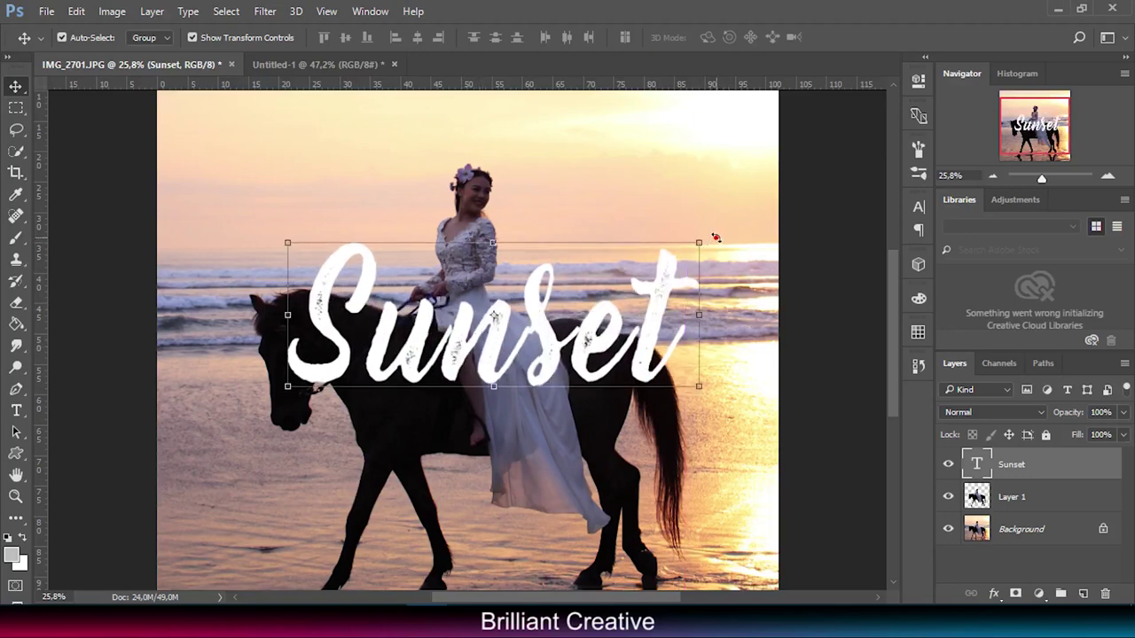
{"action": "left_click_drag", "start_coordinate": [715, 238], "coordinate": [701, 187]}
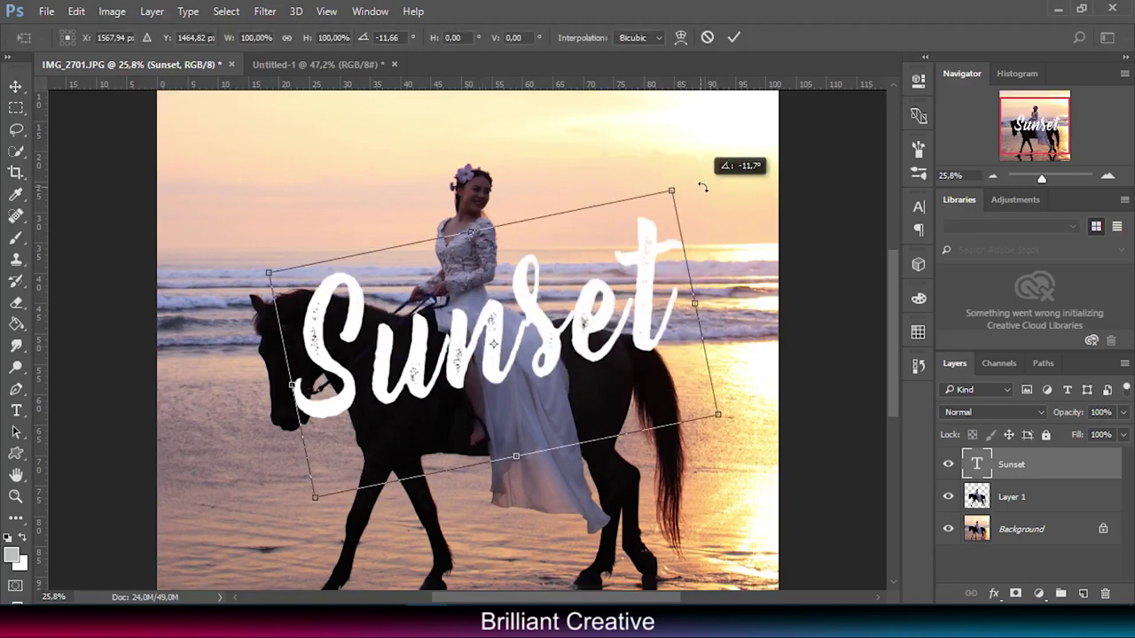
{"action": "left_click_drag", "start_coordinate": [315, 497], "coordinate": [271, 521]}
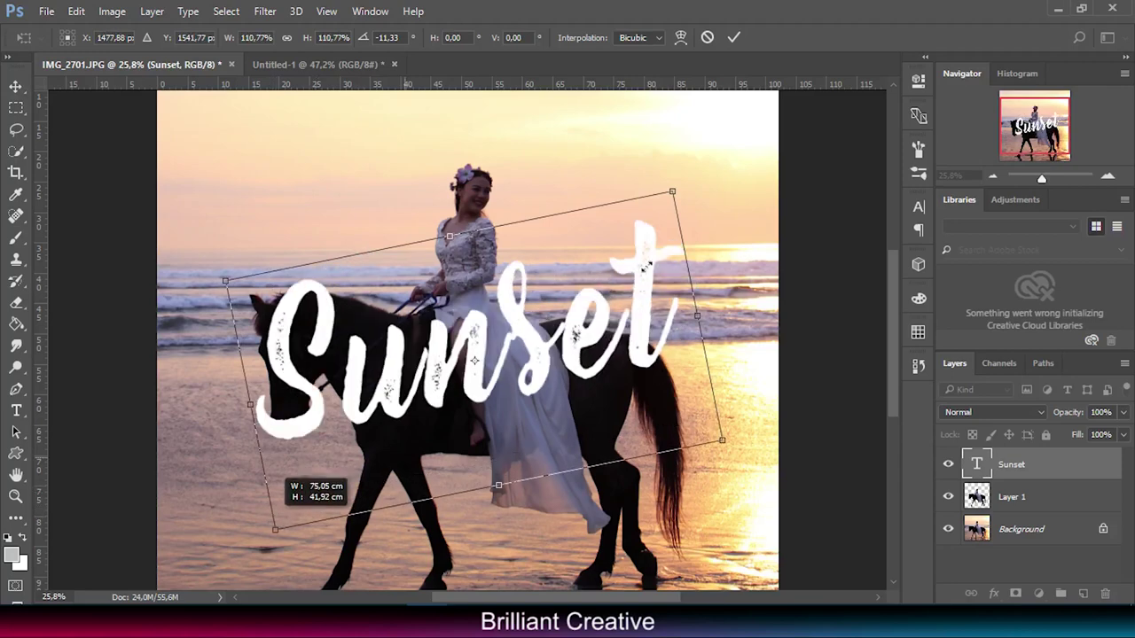
{"action": "left_click_drag", "start_coordinate": [672, 191], "coordinate": [694, 170]}
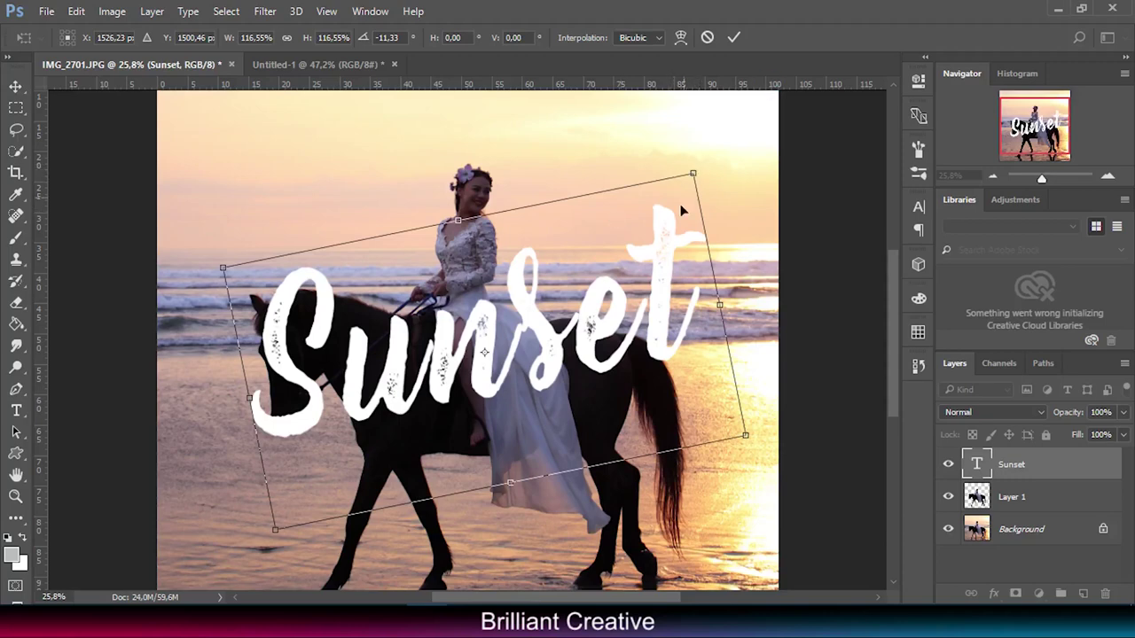
Fine-tune the Sunset text's position with small drags and Shift+Right nudges
{"action": "left_click_drag", "start_coordinate": [442, 360], "coordinate": [434, 365]}
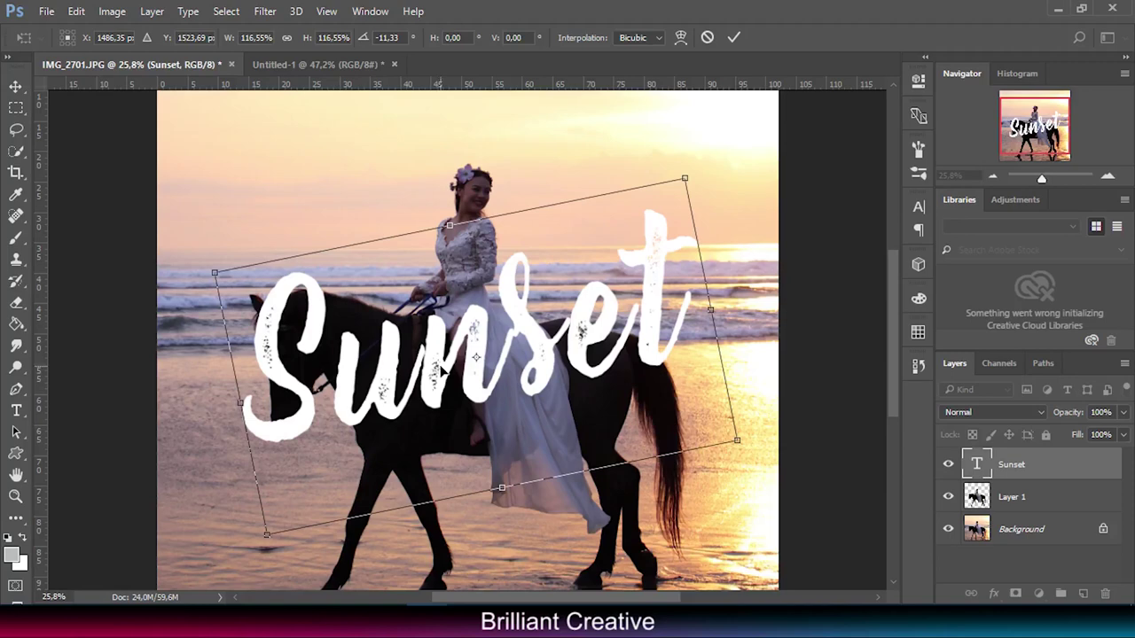
{"action": "left_click_drag", "start_coordinate": [441, 369], "coordinate": [442, 370]}
{"action": "key", "text": "shift+Right"}
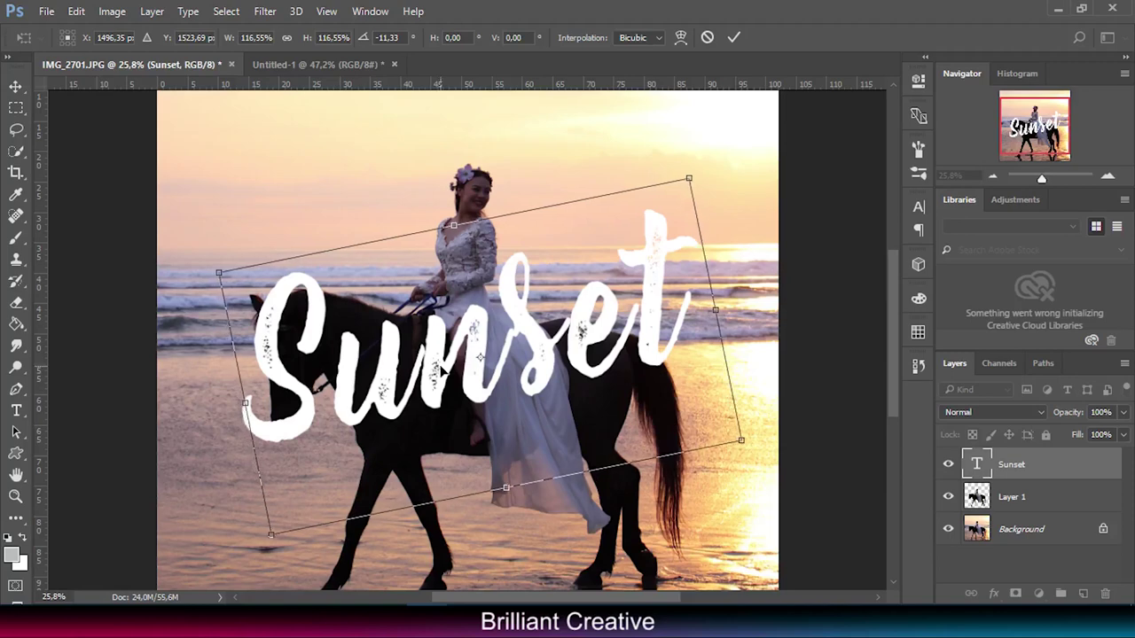
{"action": "key", "text": "shift+Right"}
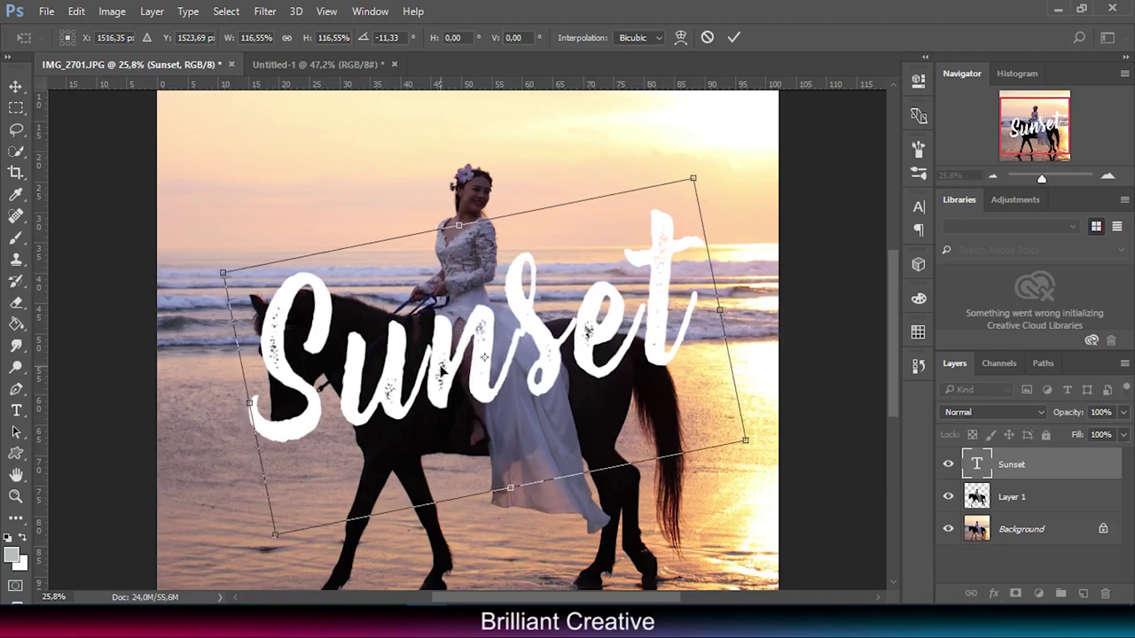
{"action": "key", "text": "shift+Right"}
{"action": "key", "text": "shift+Right"}
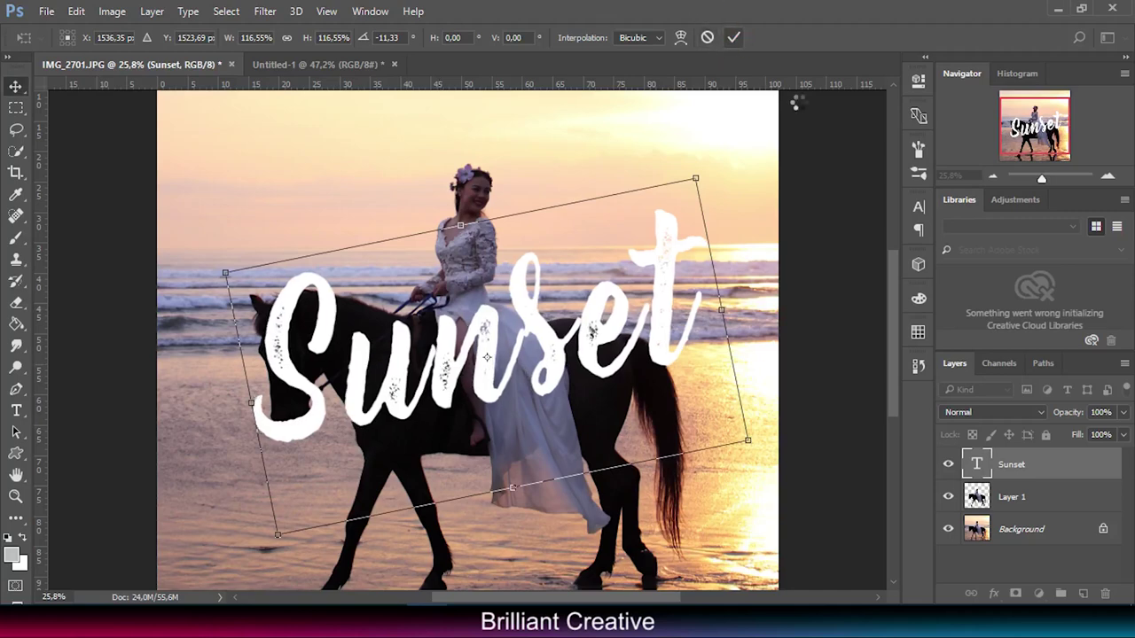
{"action": "mouse_move", "coordinate": [1046, 182]}
{"action": "left_mouse_down"}
{"action": "mouse_move", "coordinate": [1031, 177]}
{"action": "mouse_move", "coordinate": [1041, 179]}
{"action": "left_mouse_up"}
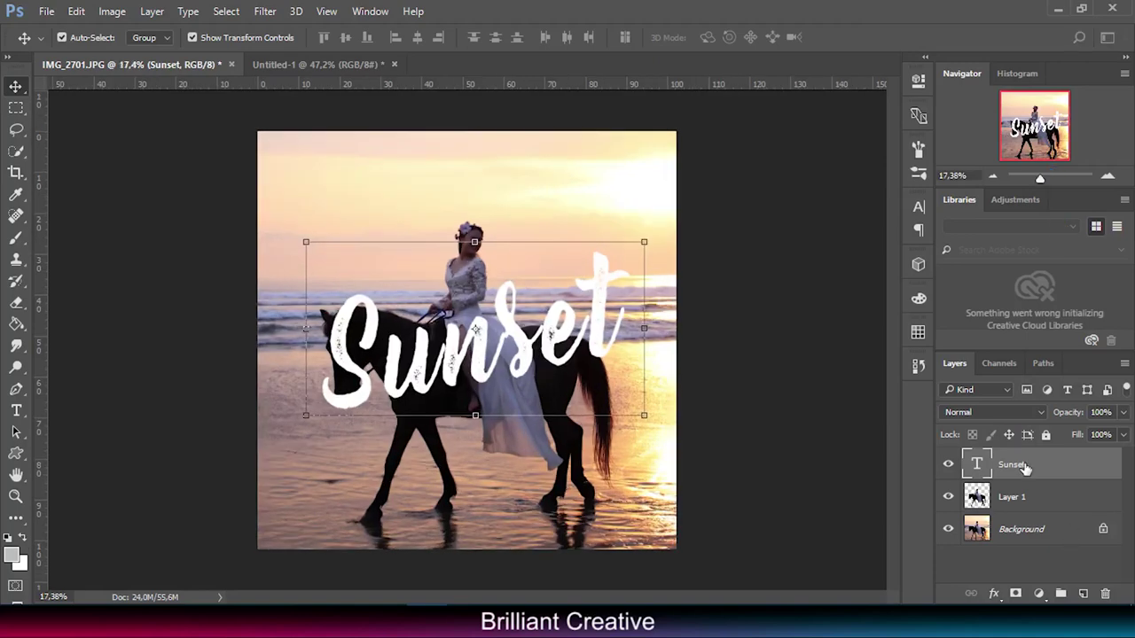
Add a layer mask to Sunset and load Layer 1's horse-and-rider selection
{"action": "left_click", "coordinate": [1016, 593]}
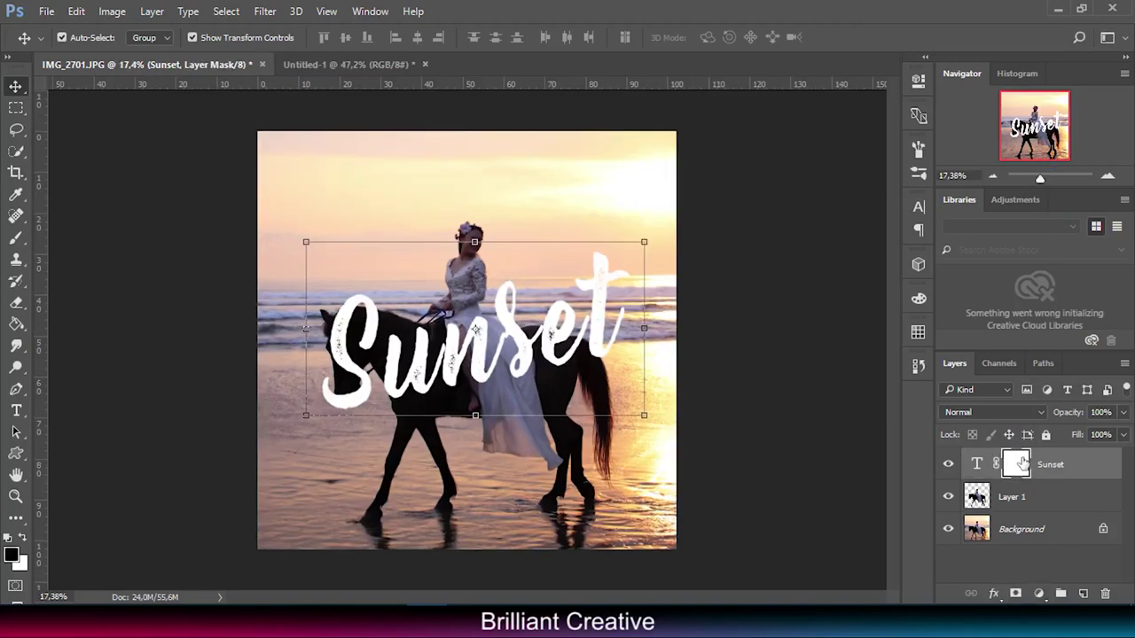
{"action": "left_click_drag", "start_coordinate": [1040, 178], "coordinate": [1046, 178]}
{"action": "left_click_drag", "start_coordinate": [1034, 126], "coordinate": [1031, 125]}
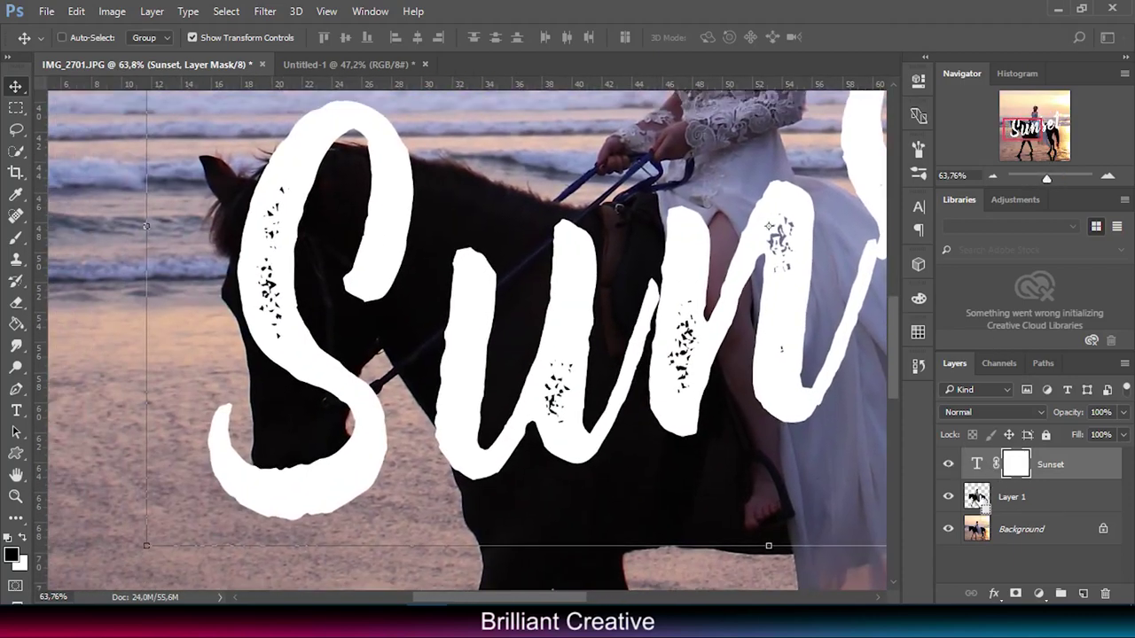
{"action": "left_click", "coordinate": [977, 497], "text": "ctrl"}
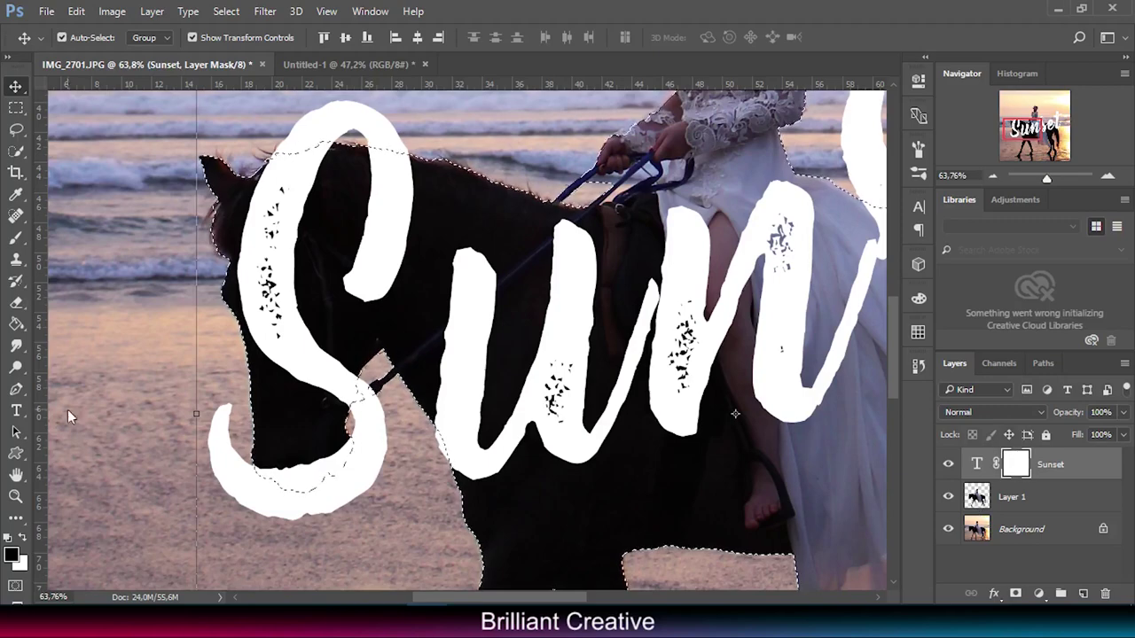
Paint black on the mask so the horse's mouth shows through the S
{"action": "left_click", "coordinate": [16, 238]}
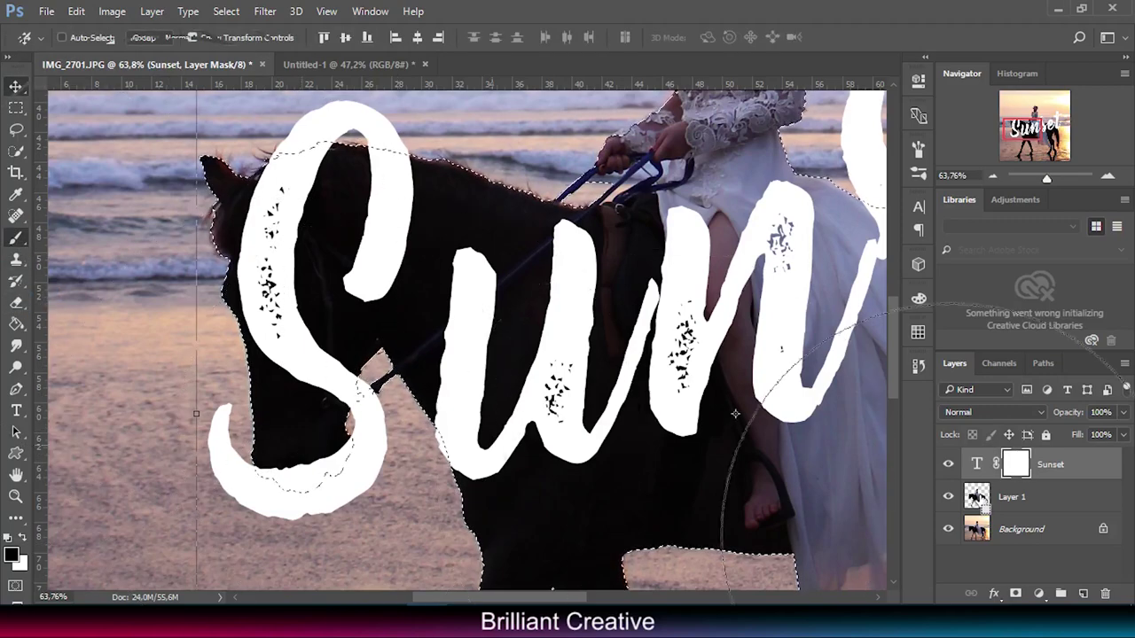
{"action": "left_click_drag", "start_coordinate": [270, 386], "coordinate": [289, 395]}
{"action": "key", "text": "ctrl+z"}
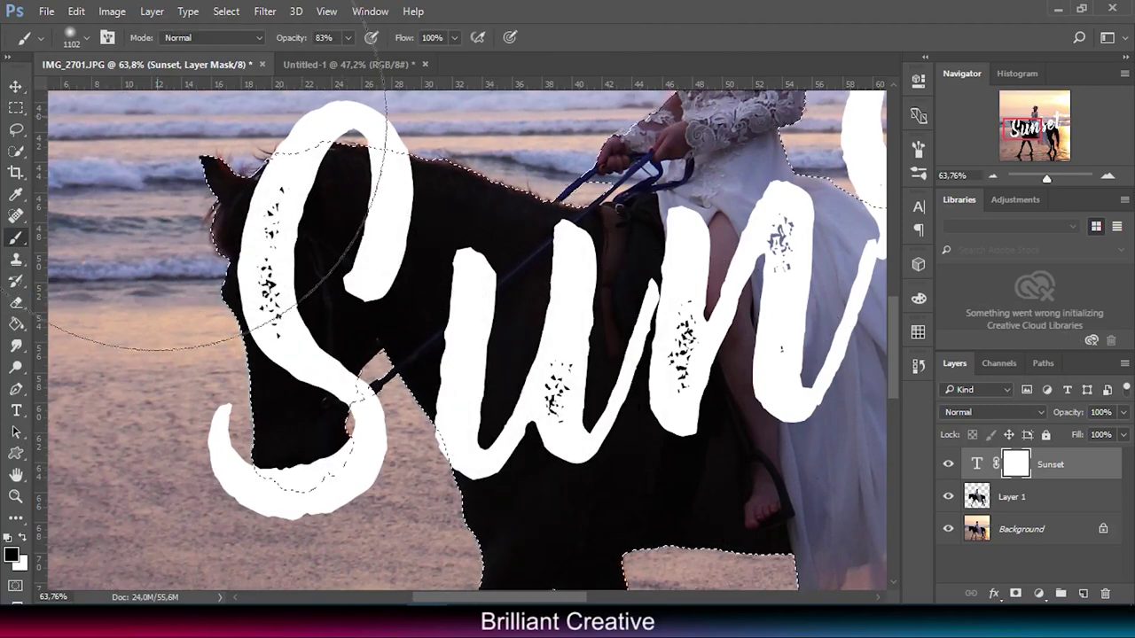
{"action": "left_click", "coordinate": [87, 38]}
{"action": "mouse_move", "coordinate": [153, 86]}
{"action": "left_mouse_down"}
{"action": "mouse_move", "coordinate": [133, 91]}
{"action": "mouse_move", "coordinate": [226, 133]}
{"action": "left_mouse_up"}
{"action": "left_click", "coordinate": [344, 449]}
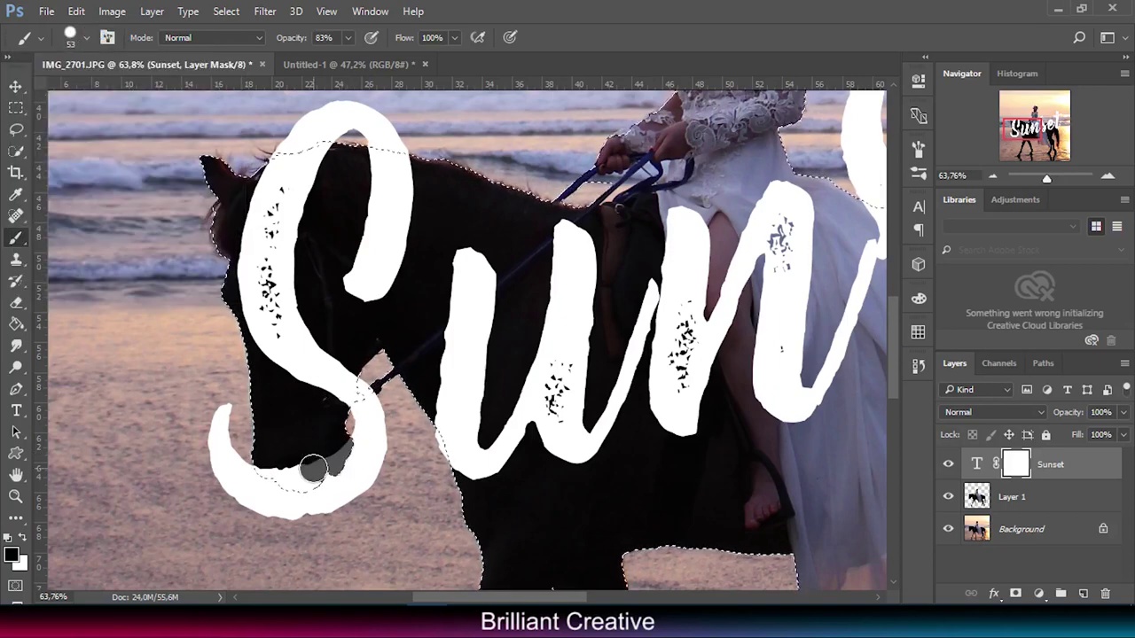
{"action": "left_click", "coordinate": [341, 37]}
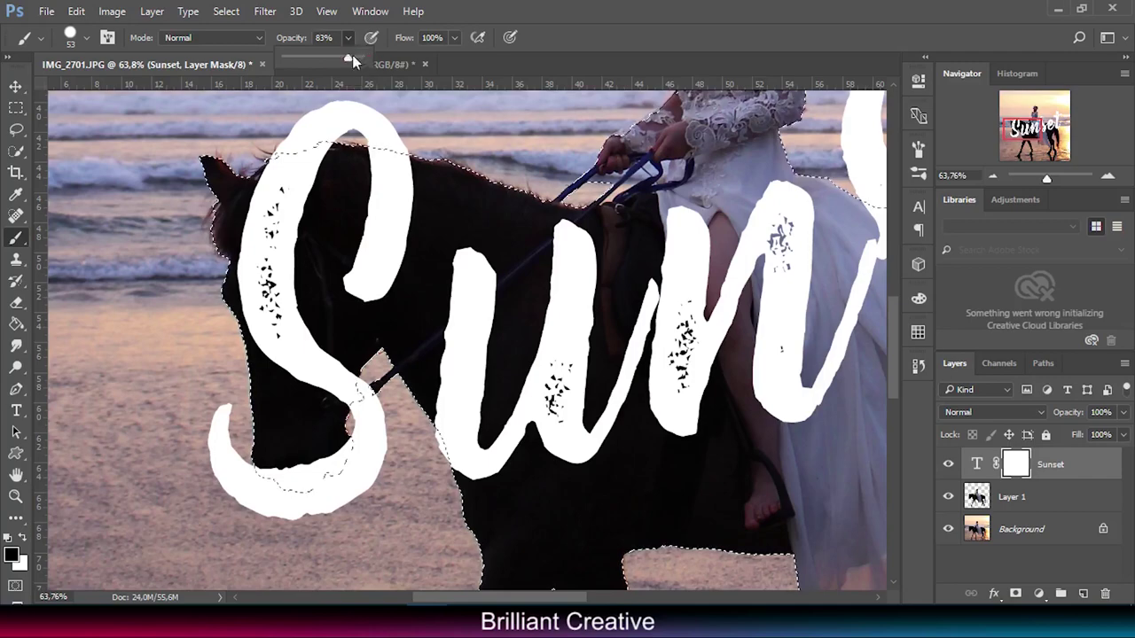
{"action": "left_click_drag", "start_coordinate": [335, 443], "coordinate": [266, 479]}
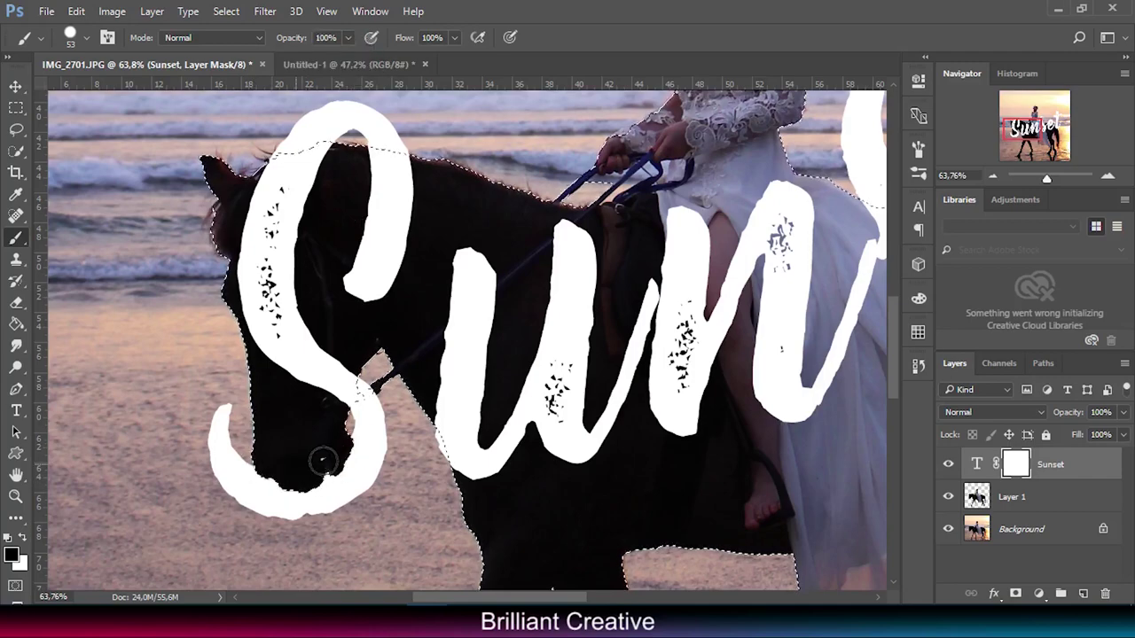
{"action": "left_click_drag", "start_coordinate": [1026, 133], "coordinate": [1049, 128]}
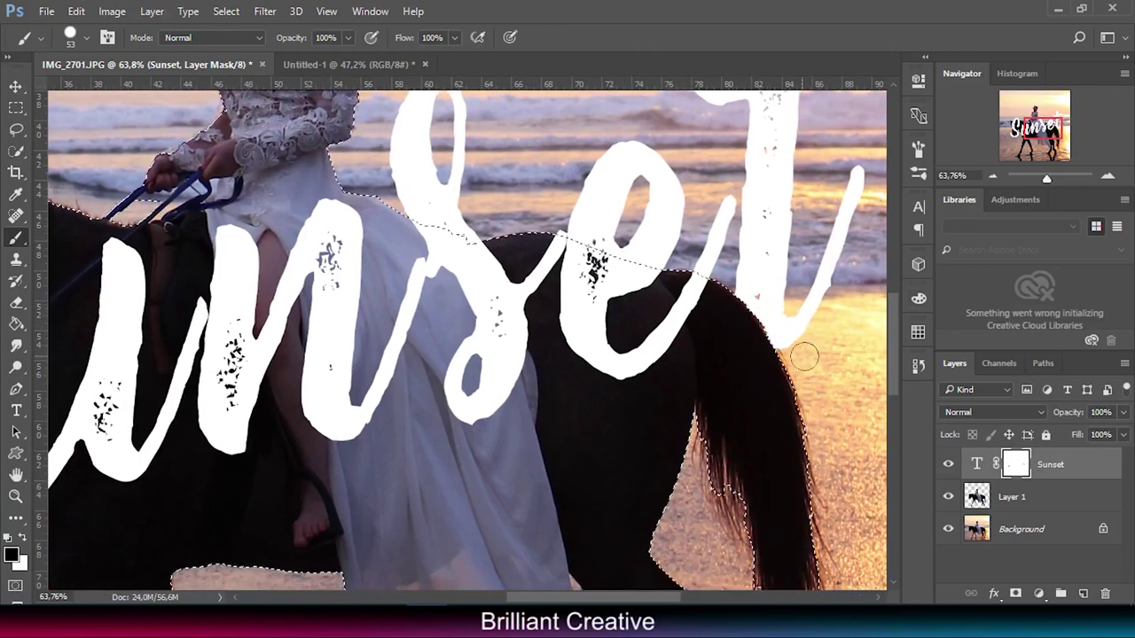
{"action": "left_click_drag", "start_coordinate": [1047, 178], "coordinate": [1044, 180]}
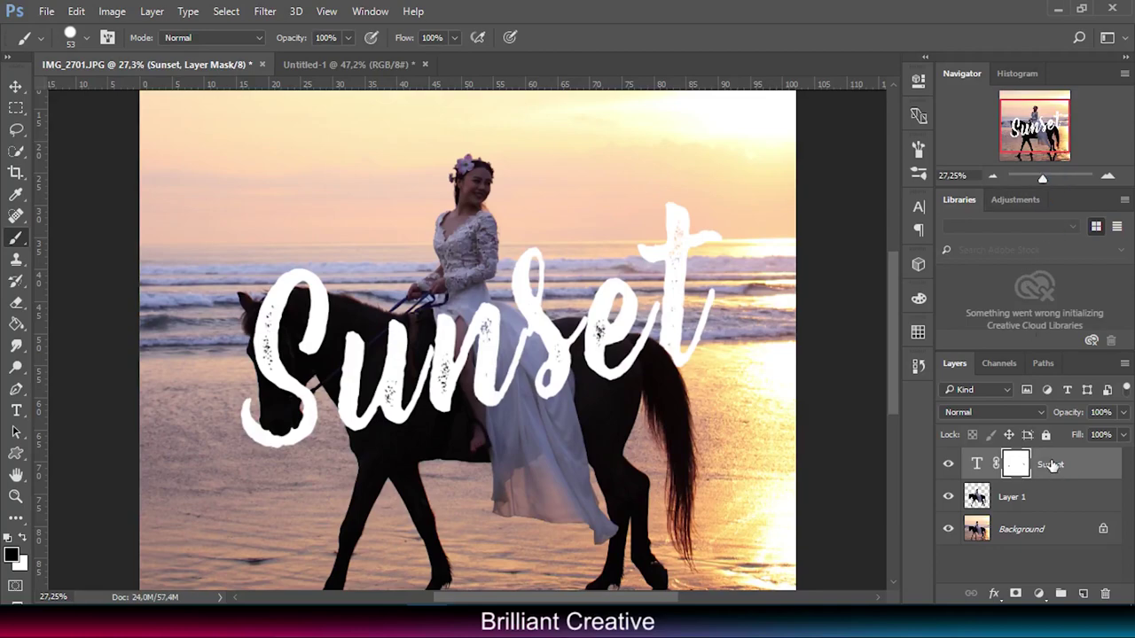
Add Layer 2 and clip it to the Sunset text layer
{"action": "left_click", "coordinate": [1083, 592]}
{"action": "right_click", "coordinate": [1064, 465]}
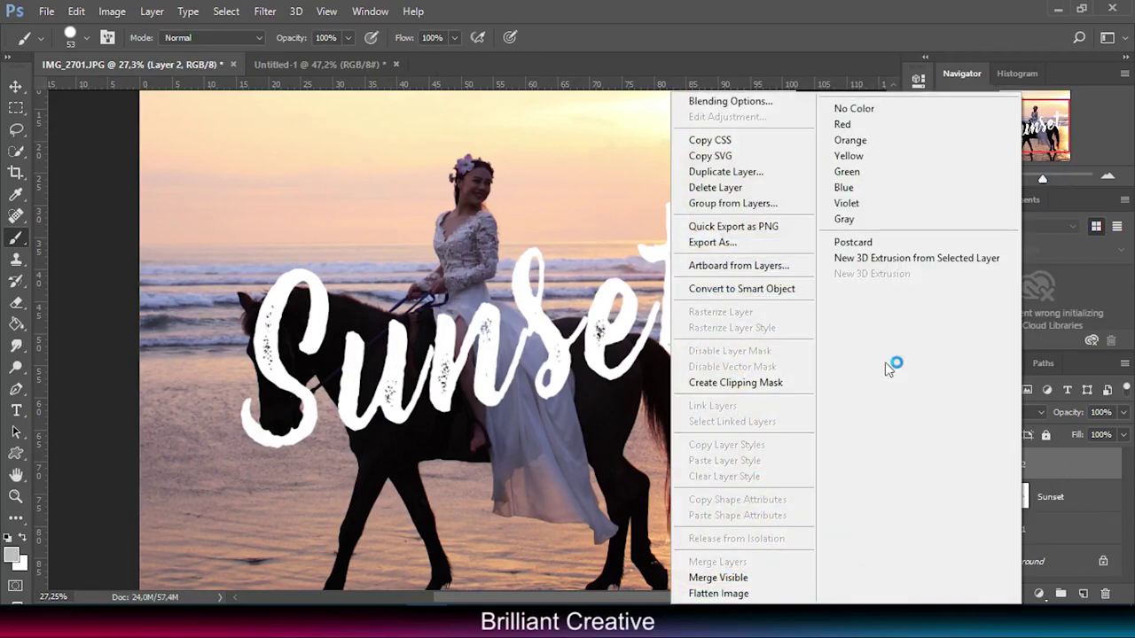
{"action": "left_click", "coordinate": [774, 383]}
{"action": "left_click_drag", "start_coordinate": [1043, 178], "coordinate": [1053, 177]}
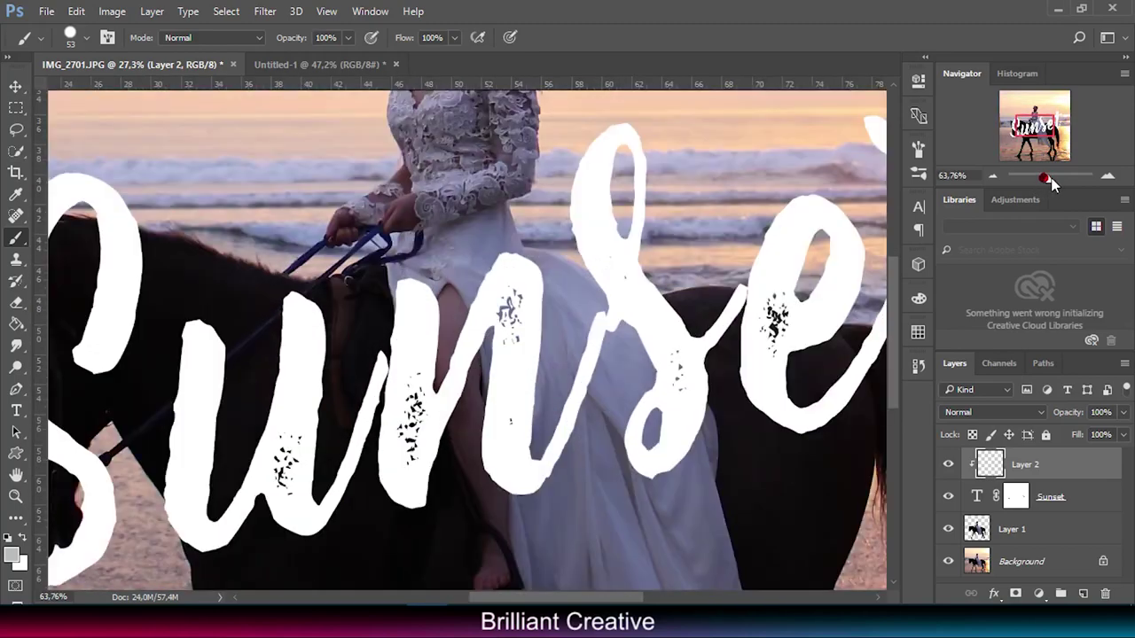
Reset colours to black/white and set the Brush to 84% opacity and 0% hardness
{"action": "left_click_drag", "start_coordinate": [1035, 126], "coordinate": [1055, 127]}
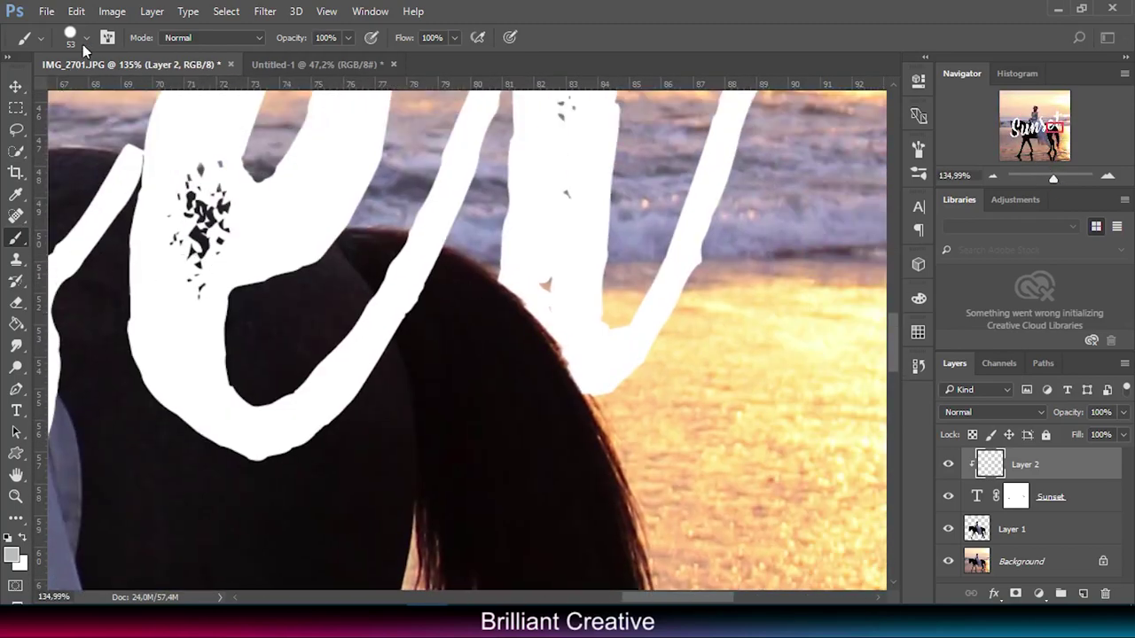
{"action": "left_click", "coordinate": [9, 538]}
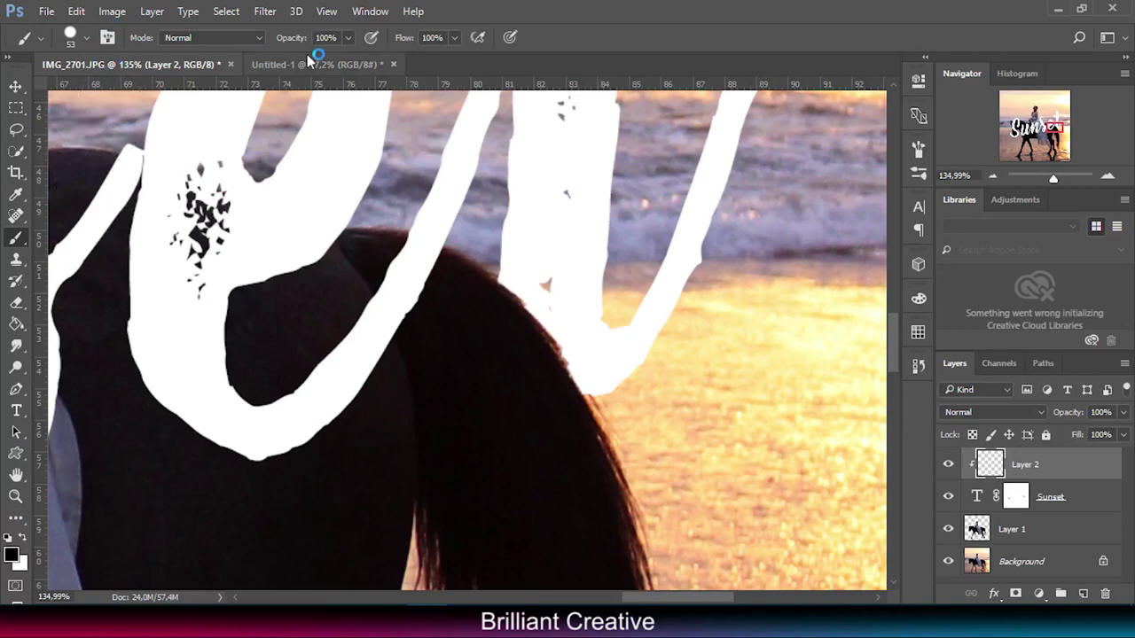
{"action": "left_click", "coordinate": [348, 38]}
{"action": "left_click_drag", "start_coordinate": [333, 62], "coordinate": [336, 60]}
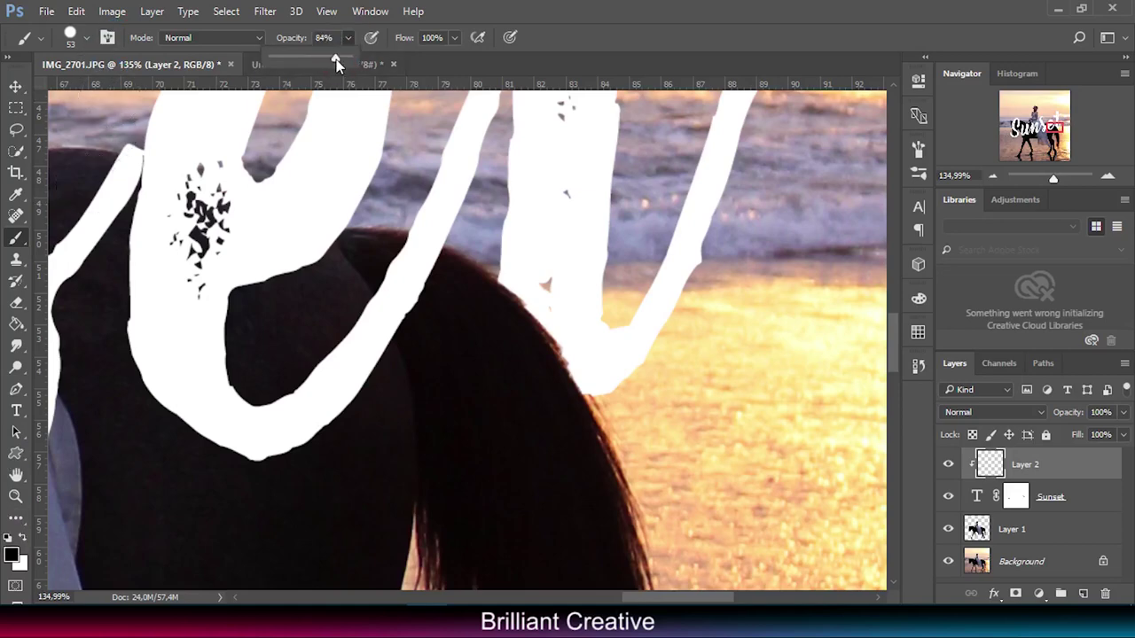
{"action": "left_click", "coordinate": [86, 37]}
{"action": "left_click_drag", "start_coordinate": [141, 130], "coordinate": [88, 108]}
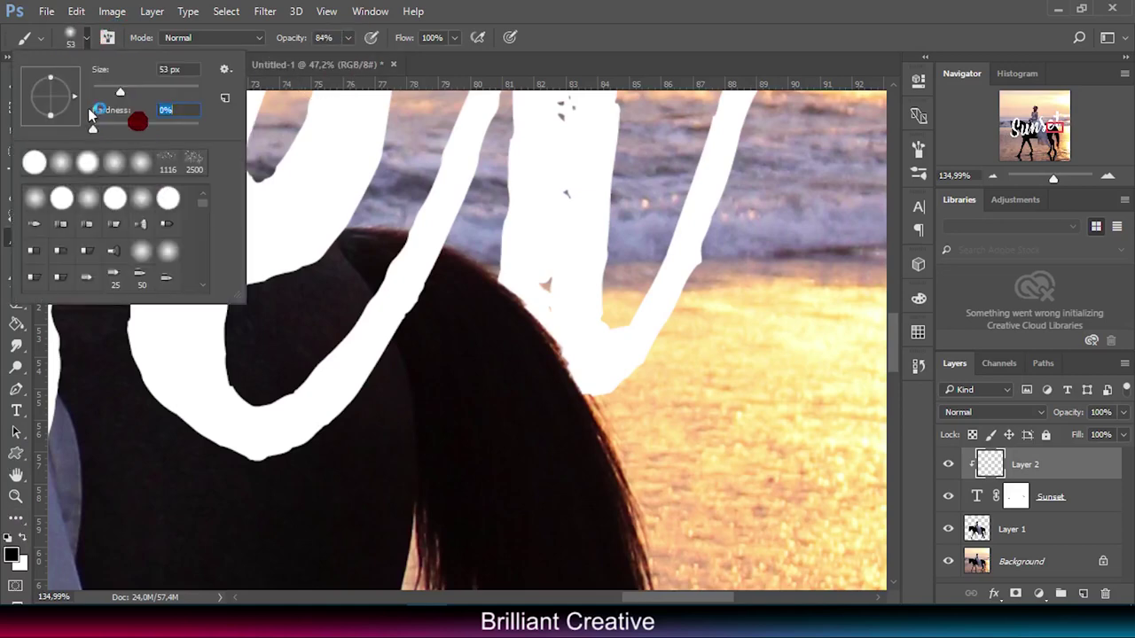
{"action": "left_click", "coordinate": [479, 292]}
Paint soft shading on the letters at the horse's tail and muzzle
{"action": "mouse_move", "coordinate": [503, 310]}
{"action": "left_mouse_down"}
{"action": "mouse_move", "coordinate": [577, 404]}
{"action": "mouse_move", "coordinate": [499, 314]}
{"action": "left_mouse_up"}
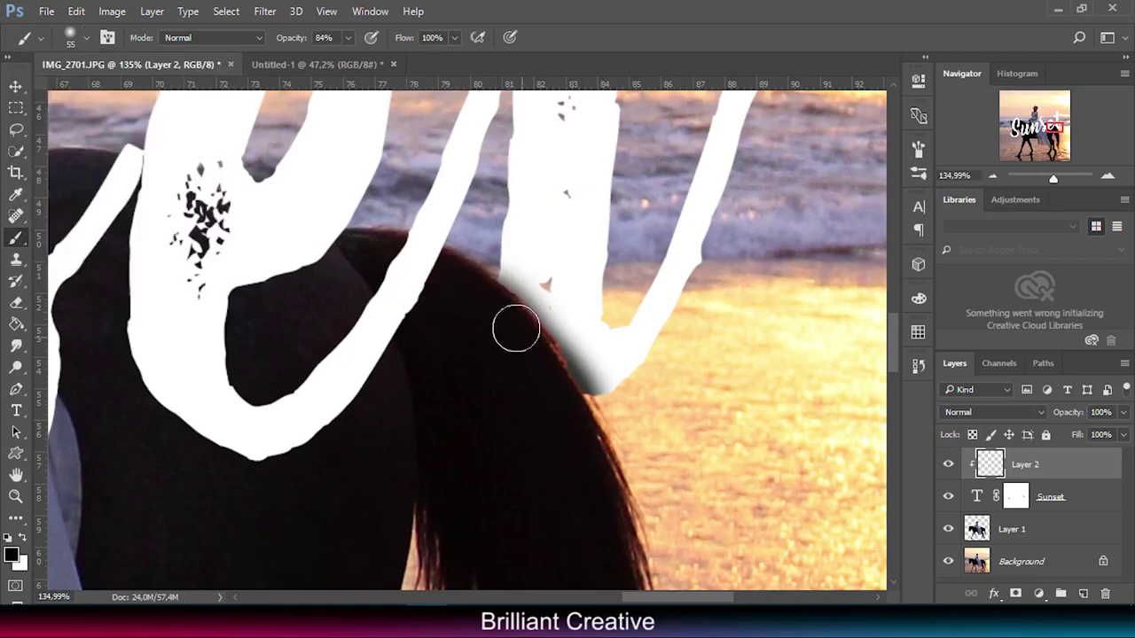
{"action": "left_click_drag", "start_coordinate": [1053, 128], "coordinate": [1012, 135]}
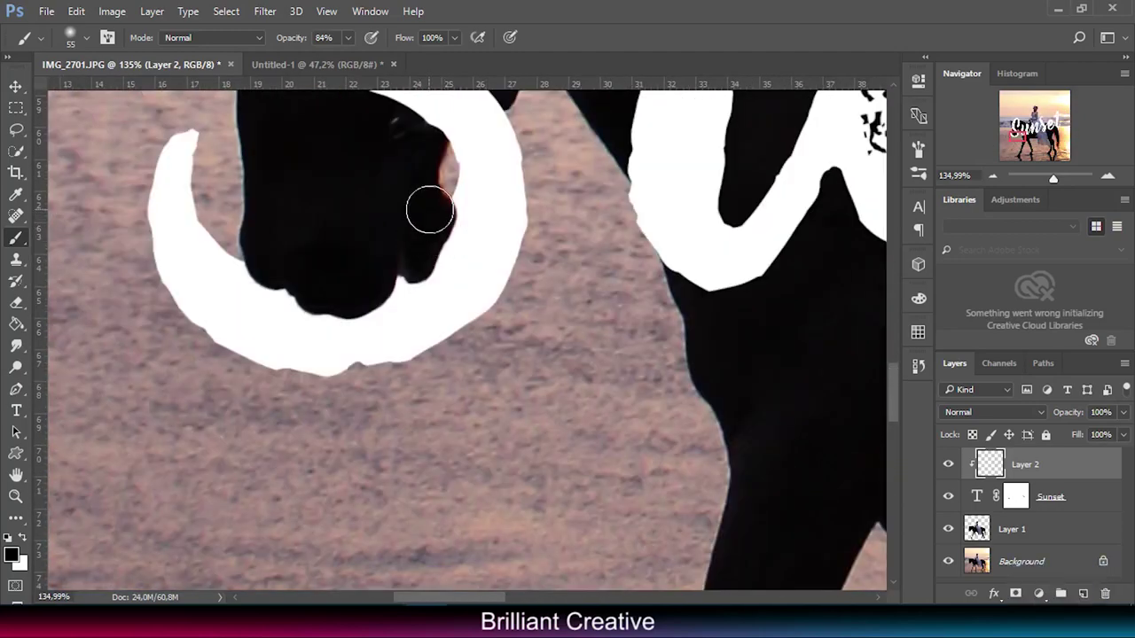
{"action": "mouse_move", "coordinate": [416, 259]}
{"action": "left_mouse_down"}
{"action": "mouse_move", "coordinate": [271, 274]}
{"action": "mouse_move", "coordinate": [263, 248]}
{"action": "left_mouse_up"}
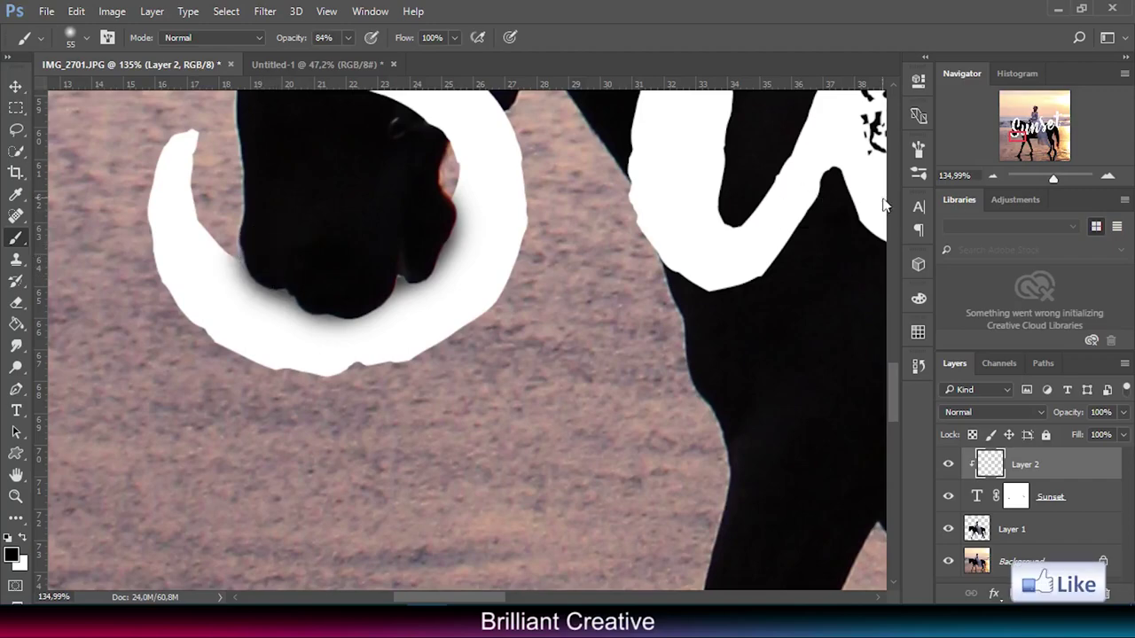
{"action": "left_click_drag", "start_coordinate": [1055, 182], "coordinate": [1048, 179]}
{"action": "left_click_drag", "start_coordinate": [1039, 178], "coordinate": [1052, 178]}
{"action": "left_click_drag", "start_coordinate": [1039, 133], "coordinate": [1051, 125]}
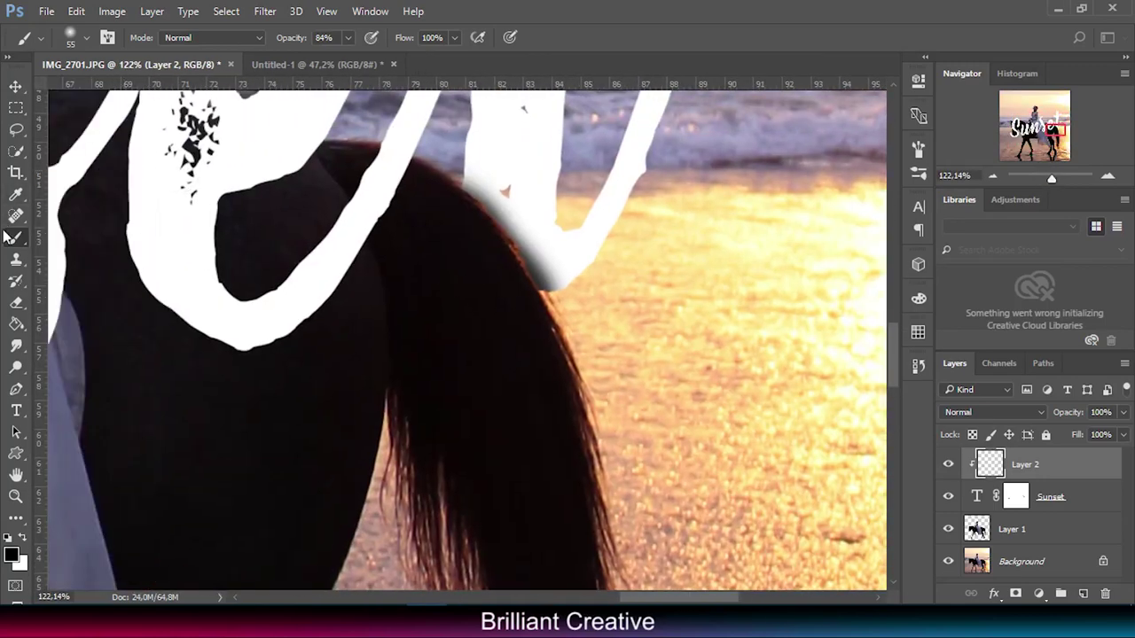
Erase excess shading near the horse's back and repaint it softly along the edge
{"action": "left_click", "coordinate": [18, 305]}
{"action": "mouse_move", "coordinate": [553, 284]}
{"action": "left_mouse_down"}
{"action": "mouse_move", "coordinate": [479, 197]}
{"action": "mouse_move", "coordinate": [475, 173]}
{"action": "left_mouse_up"}
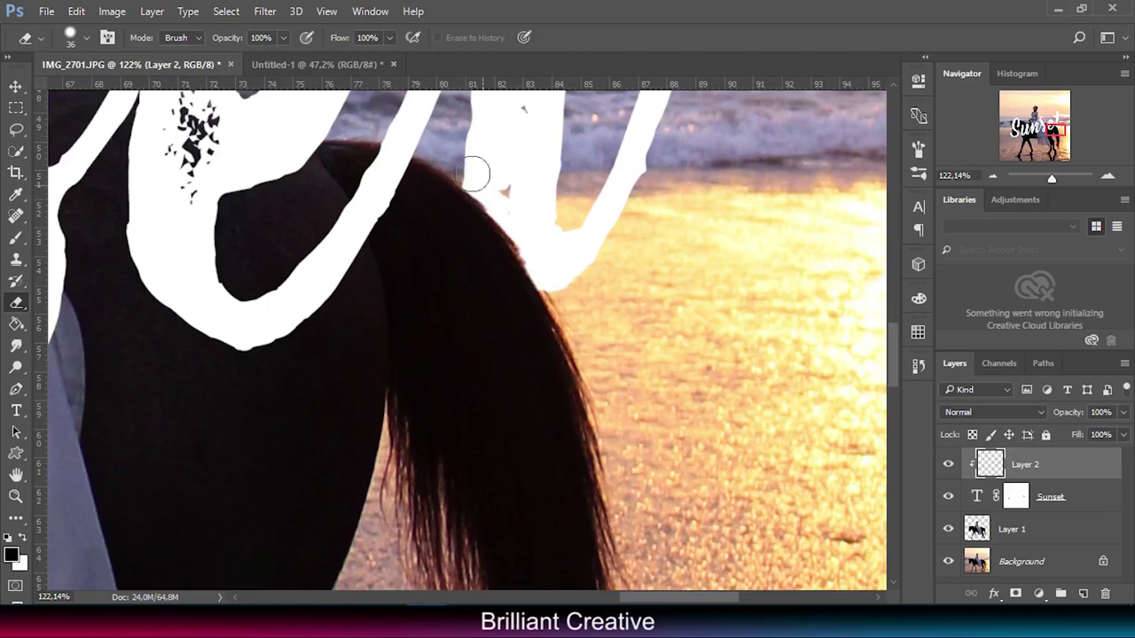
{"action": "left_click", "coordinate": [16, 238]}
{"action": "mouse_move", "coordinate": [455, 204]}
{"action": "left_mouse_down"}
{"action": "mouse_move", "coordinate": [496, 248]}
{"action": "mouse_move", "coordinate": [556, 359]}
{"action": "left_mouse_up"}
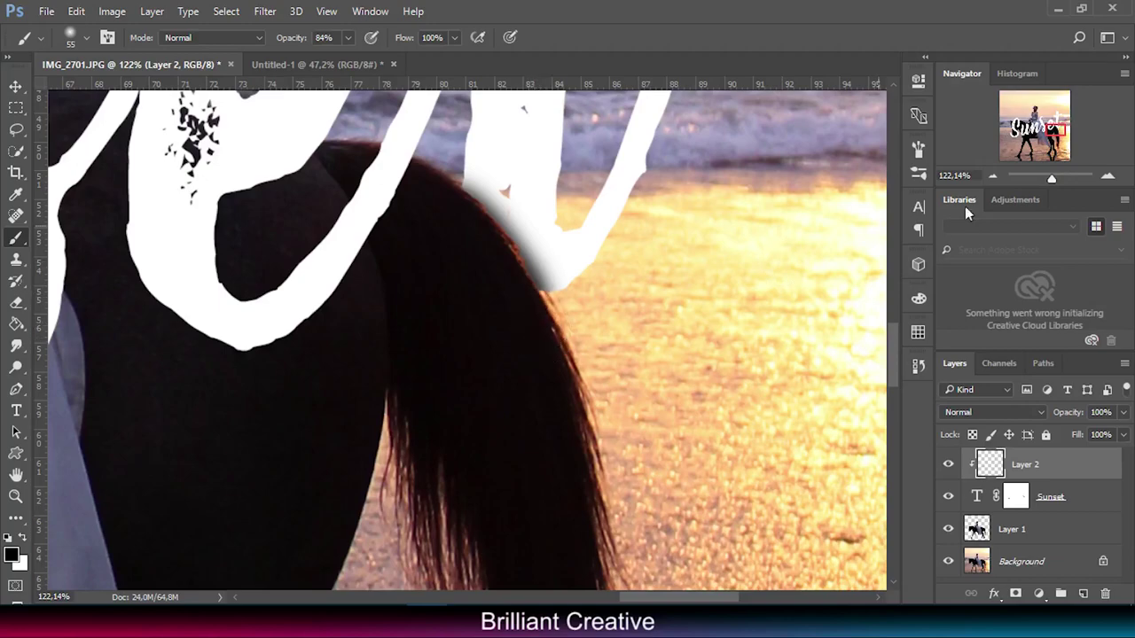
{"action": "left_click_drag", "start_coordinate": [1048, 181], "coordinate": [1037, 179]}
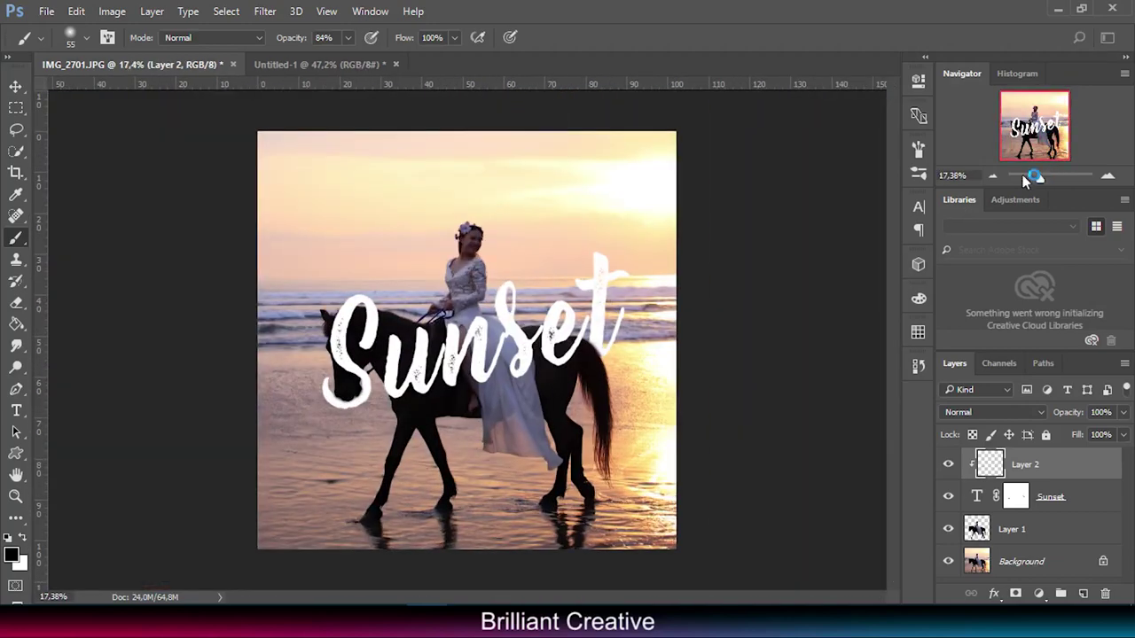
Add a Violet Photo Filter adjustment layer above Layer 1
{"action": "left_click", "coordinate": [15, 86]}
{"action": "left_click", "coordinate": [750, 413]}
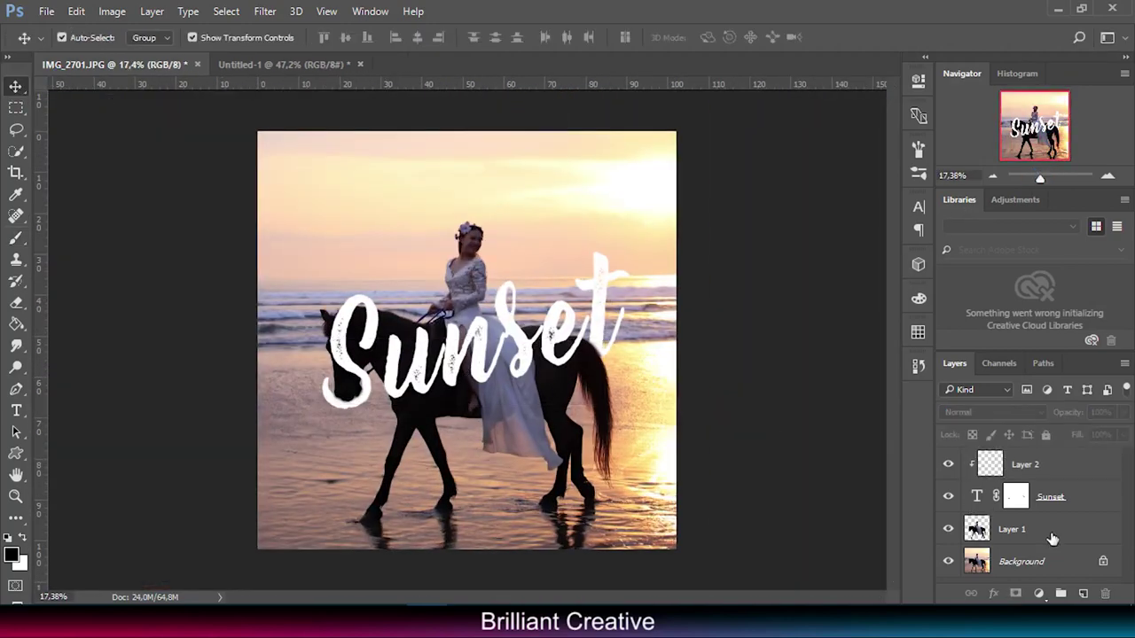
{"action": "left_click", "coordinate": [1047, 531]}
{"action": "left_click", "coordinate": [1039, 593]}
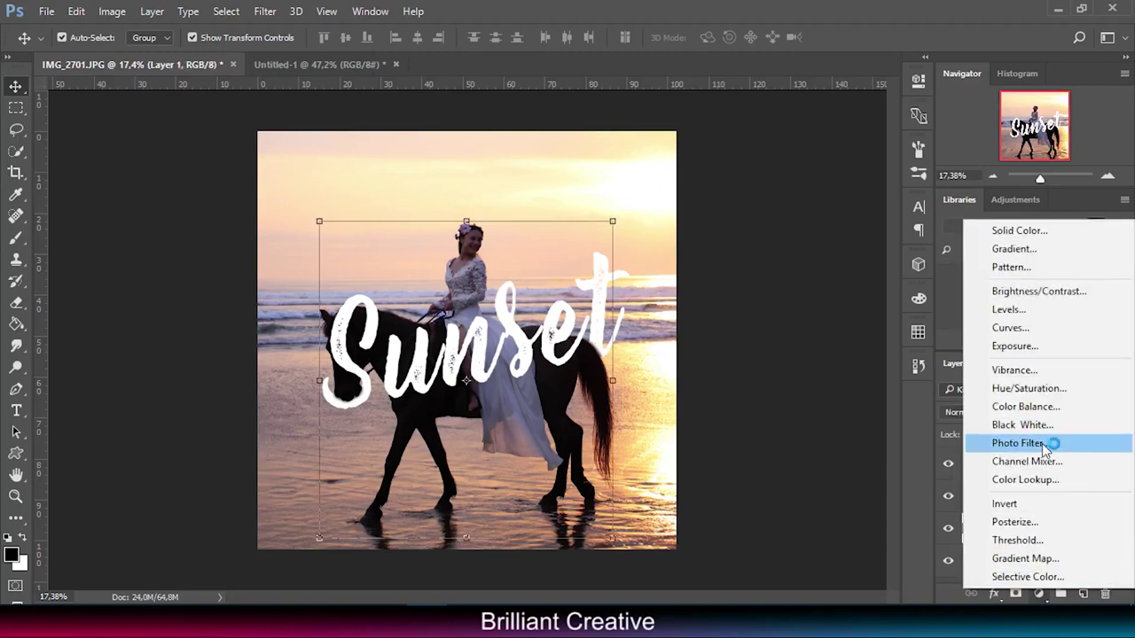
{"action": "left_click", "coordinate": [1020, 443]}
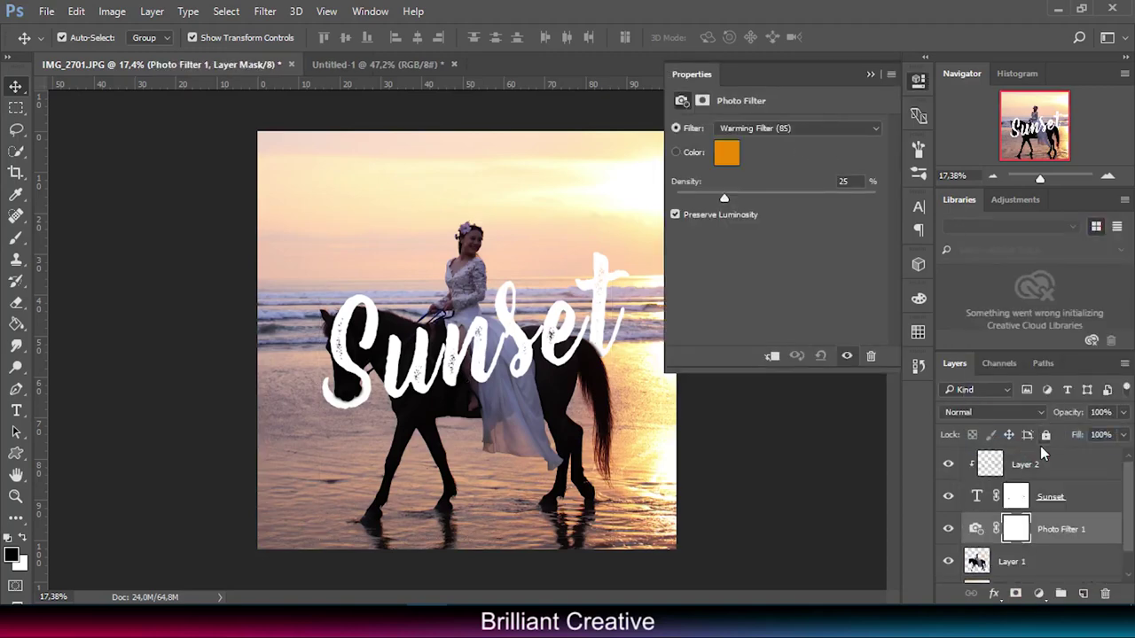
{"action": "left_click", "coordinate": [799, 134]}
{"action": "left_click", "coordinate": [768, 300]}
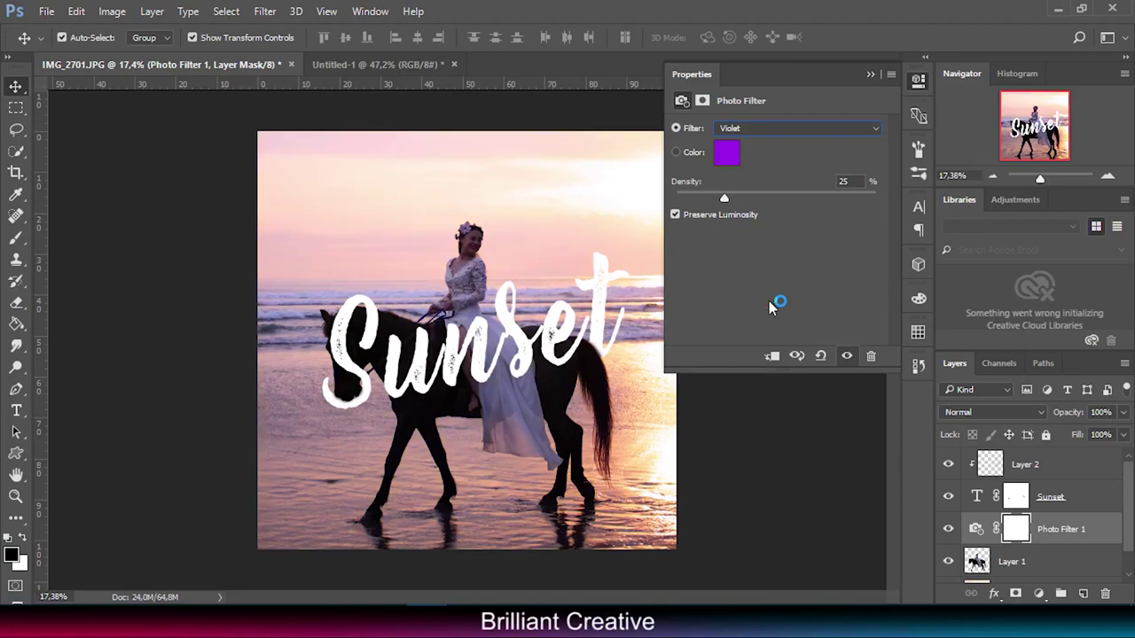
{"action": "left_click", "coordinate": [871, 76]}
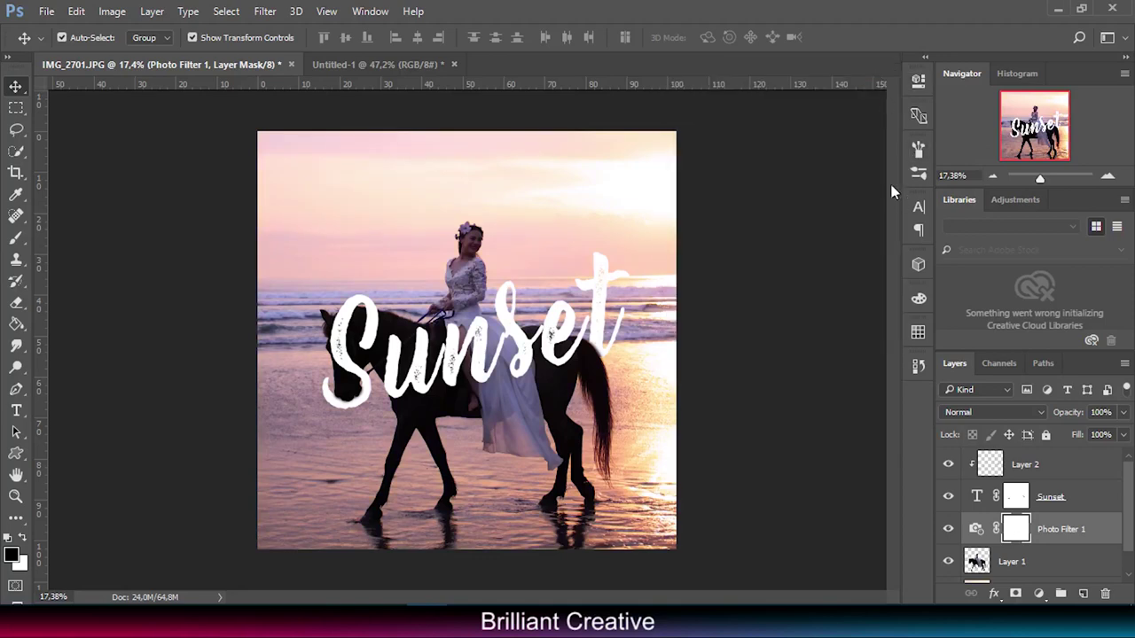
{"action": "left_click_drag", "start_coordinate": [1039, 180], "coordinate": [1039, 180]}
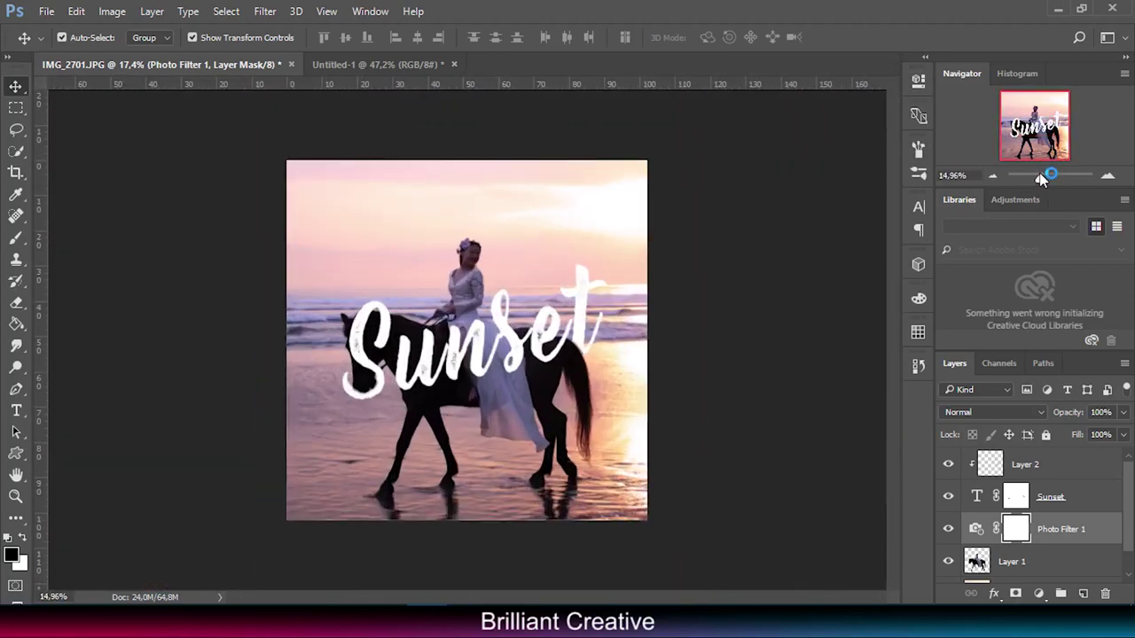
Group Layer 1 through Layer 2 into Group 1
{"action": "scroll", "coordinate": [1055, 521], "scroll_direction": "down", "scroll_amount": 1}
{"action": "left_click", "coordinate": [1043, 539]}
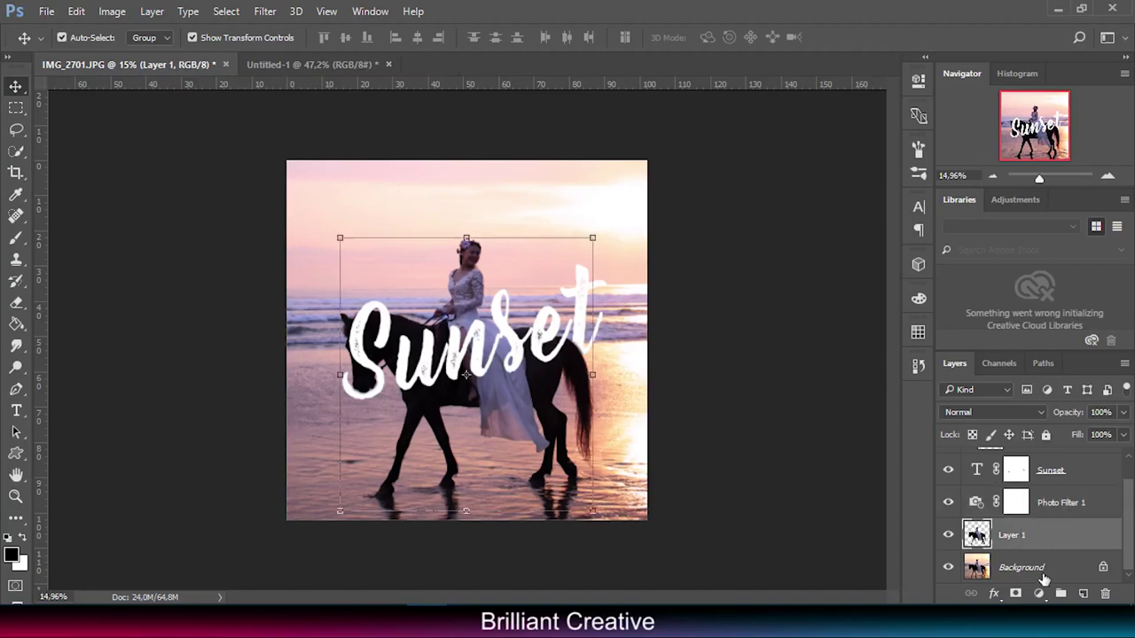
{"action": "left_click", "coordinate": [1043, 570]}
{"action": "left_click", "coordinate": [1035, 539]}
{"action": "scroll", "coordinate": [1085, 545], "scroll_direction": "up", "scroll_amount": 1}
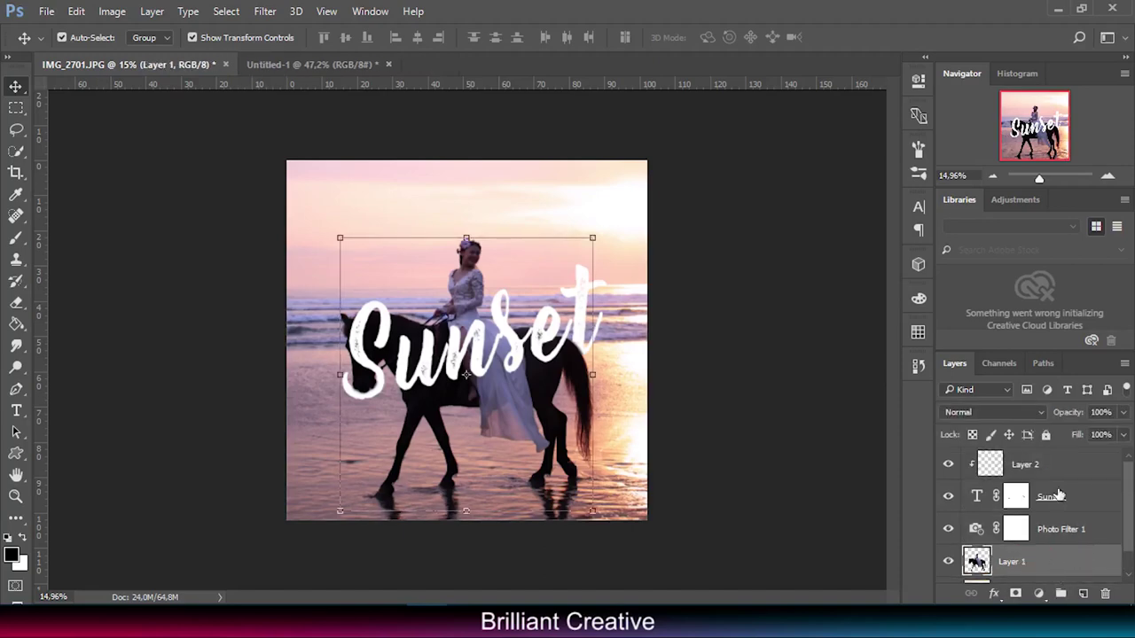
{"action": "left_click", "coordinate": [1054, 475], "text": "shift"}
{"action": "right_click", "coordinate": [1030, 464]}
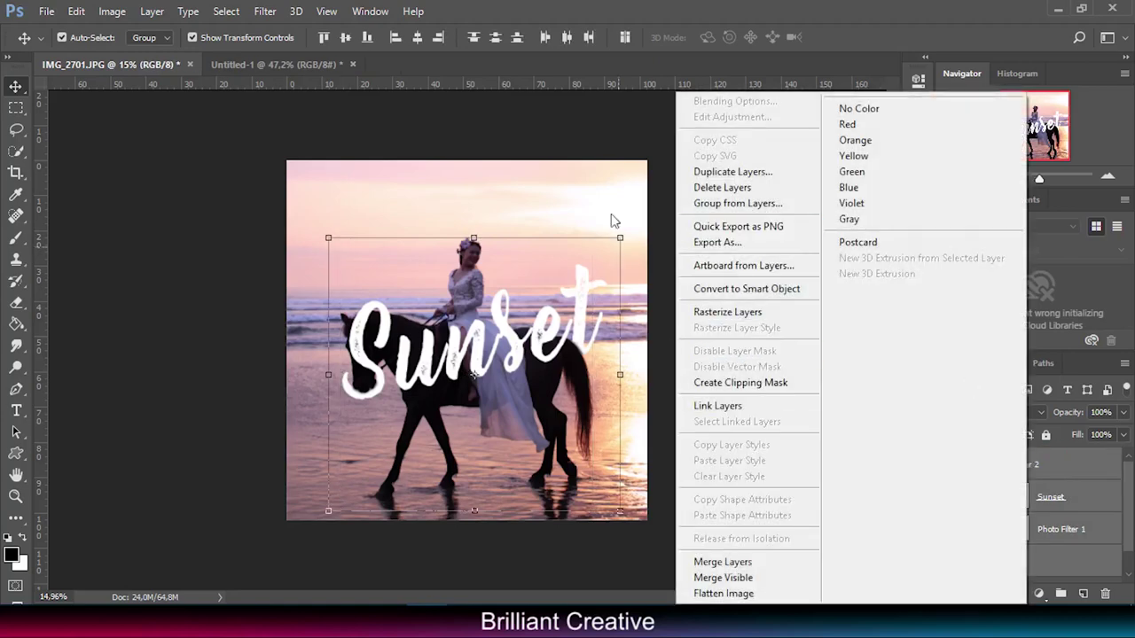
{"action": "left_click", "coordinate": [737, 203]}
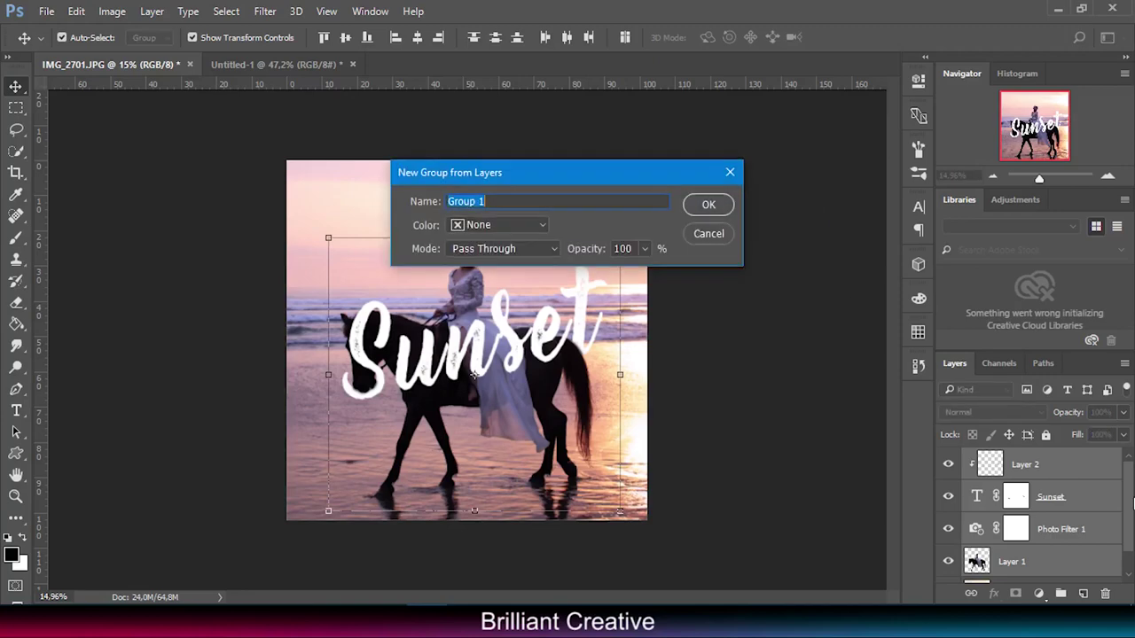
{"action": "left_click", "coordinate": [705, 204]}
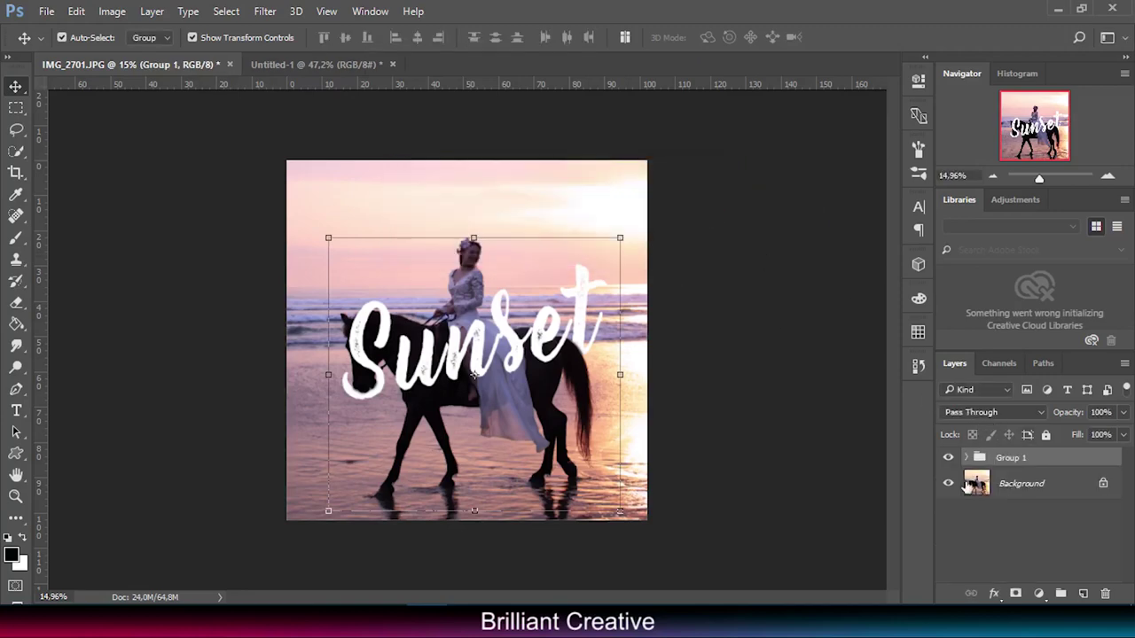
Try merging Group 1 with Background, then undo the merge
{"action": "left_click", "coordinate": [1009, 491]}
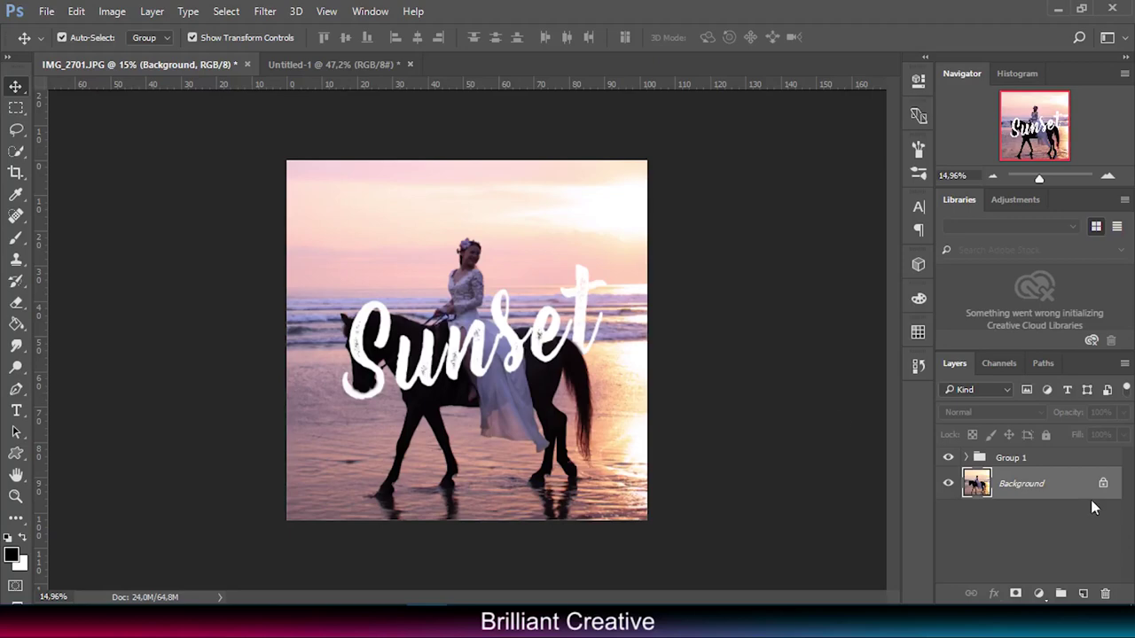
{"action": "right_click", "coordinate": [1021, 481]}
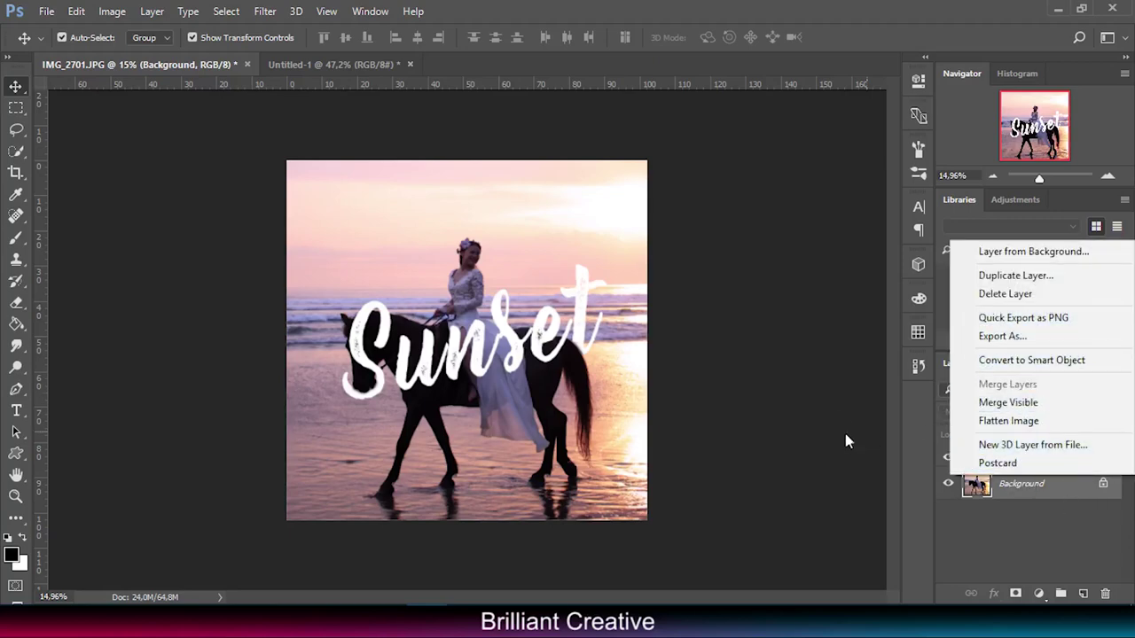
{"action": "left_click", "coordinate": [873, 433]}
{"action": "left_click", "coordinate": [1006, 462], "text": "shift"}
{"action": "right_click", "coordinate": [1011, 462]}
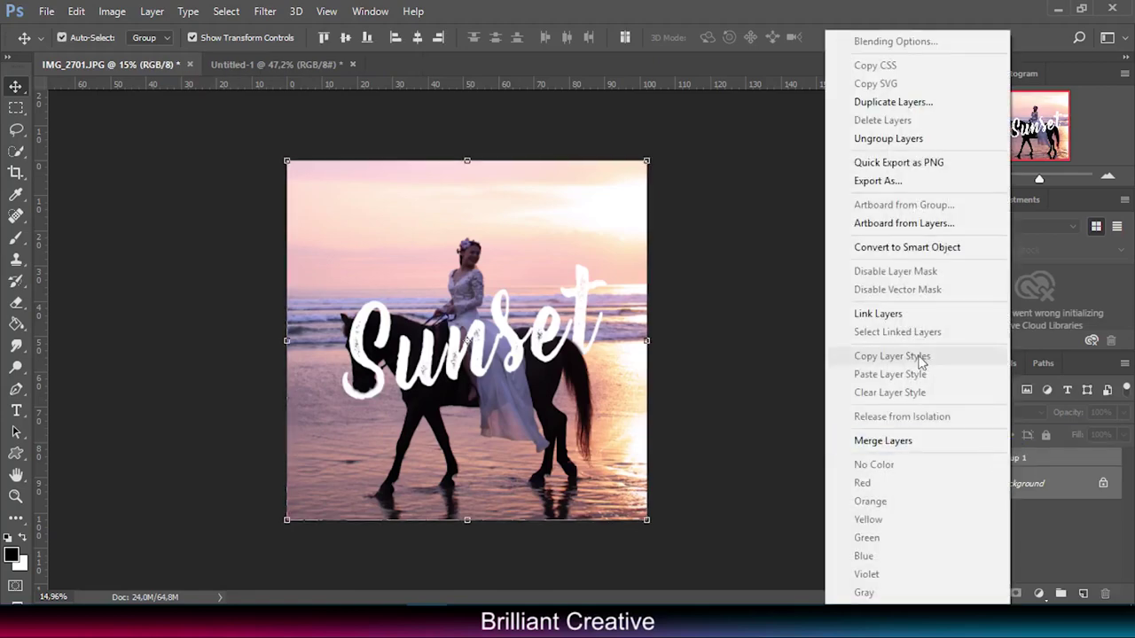
{"action": "left_click", "coordinate": [908, 442]}
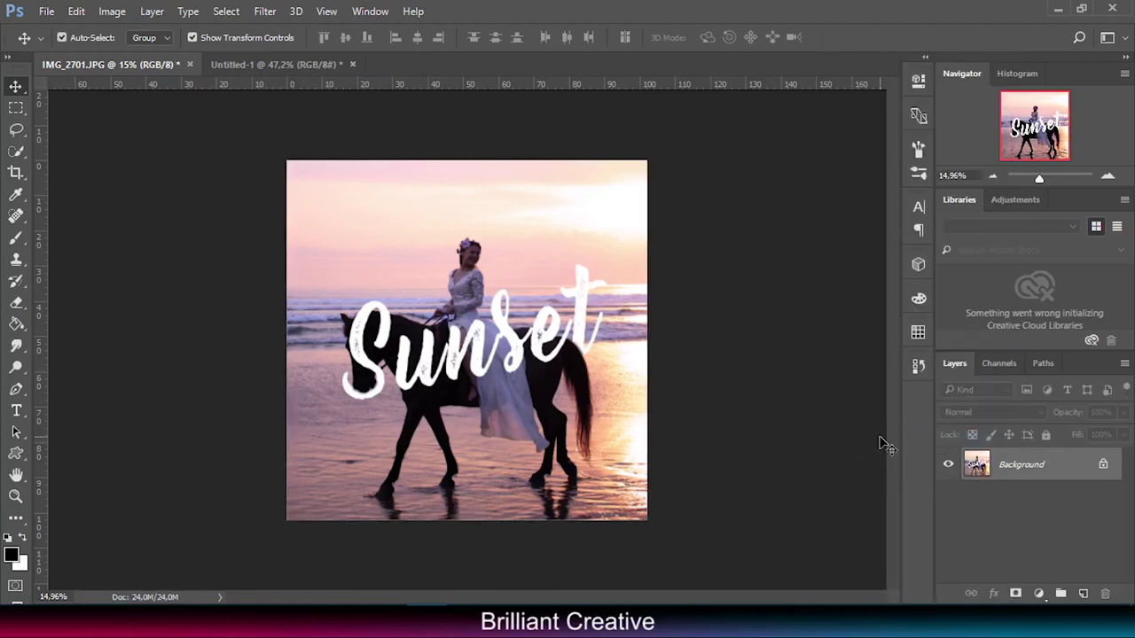
{"action": "key", "text": "ctrl+z"}
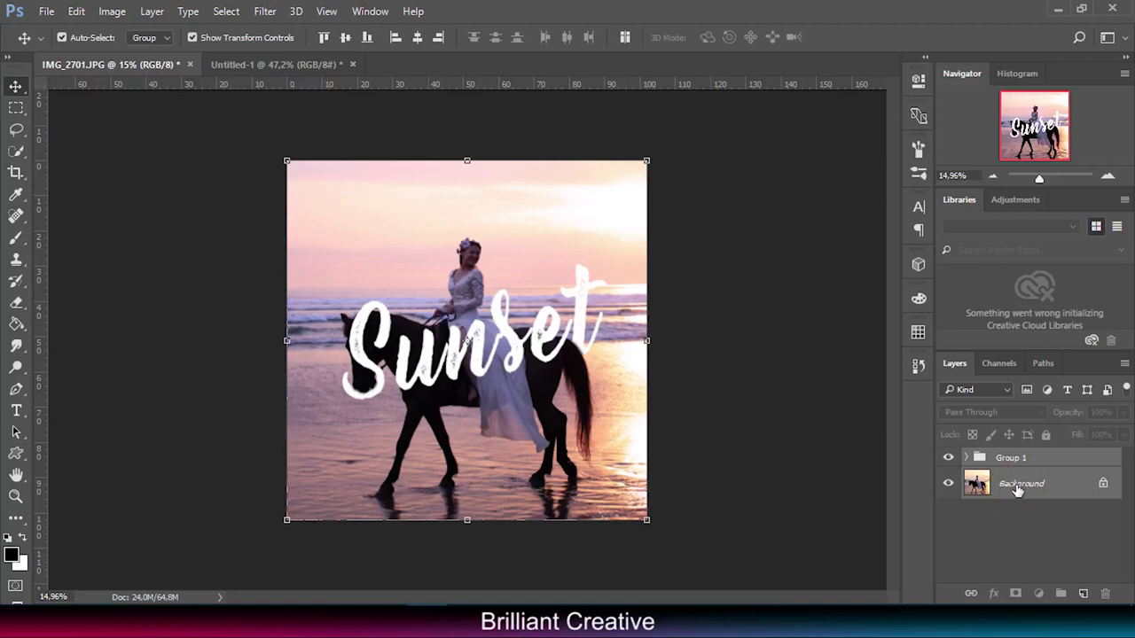
{"action": "left_click", "coordinate": [1002, 483]}
Duplicate the Background layer and merge Group 1 with Background copy
{"action": "right_click", "coordinate": [1006, 483]}
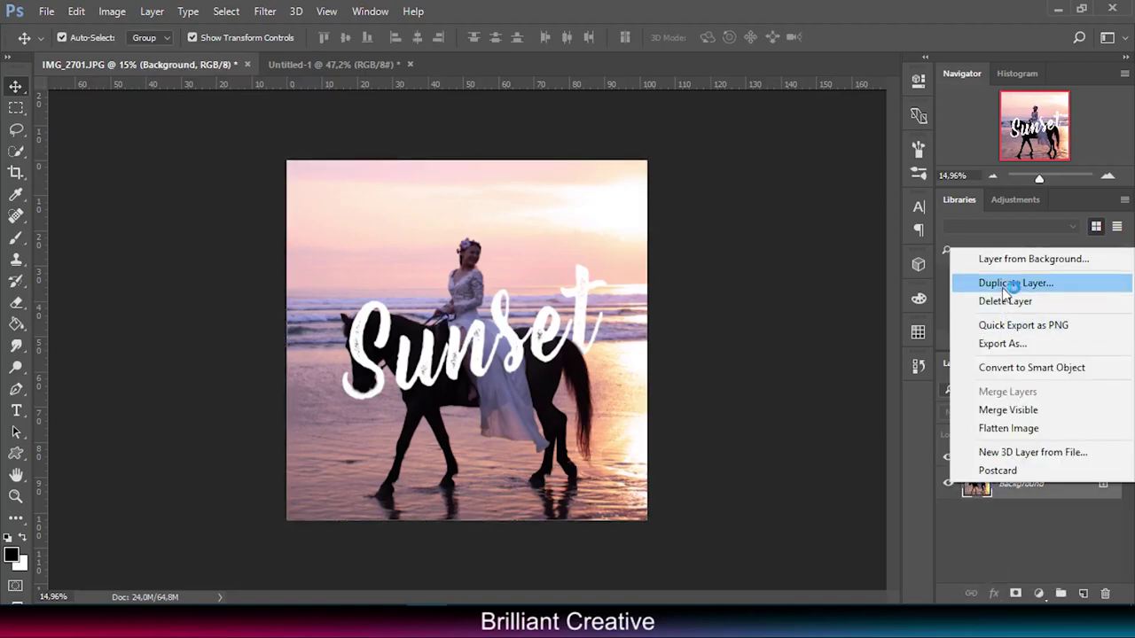
{"action": "left_click", "coordinate": [1001, 280]}
{"action": "left_click", "coordinate": [709, 184]}
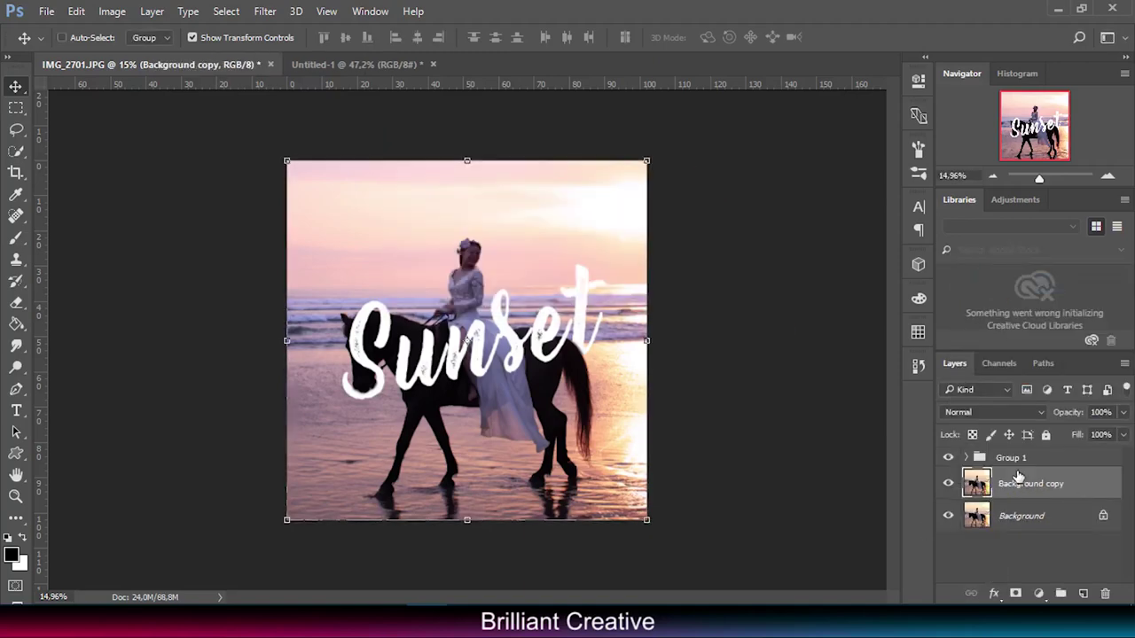
{"action": "left_click", "coordinate": [1015, 457], "text": "ctrl"}
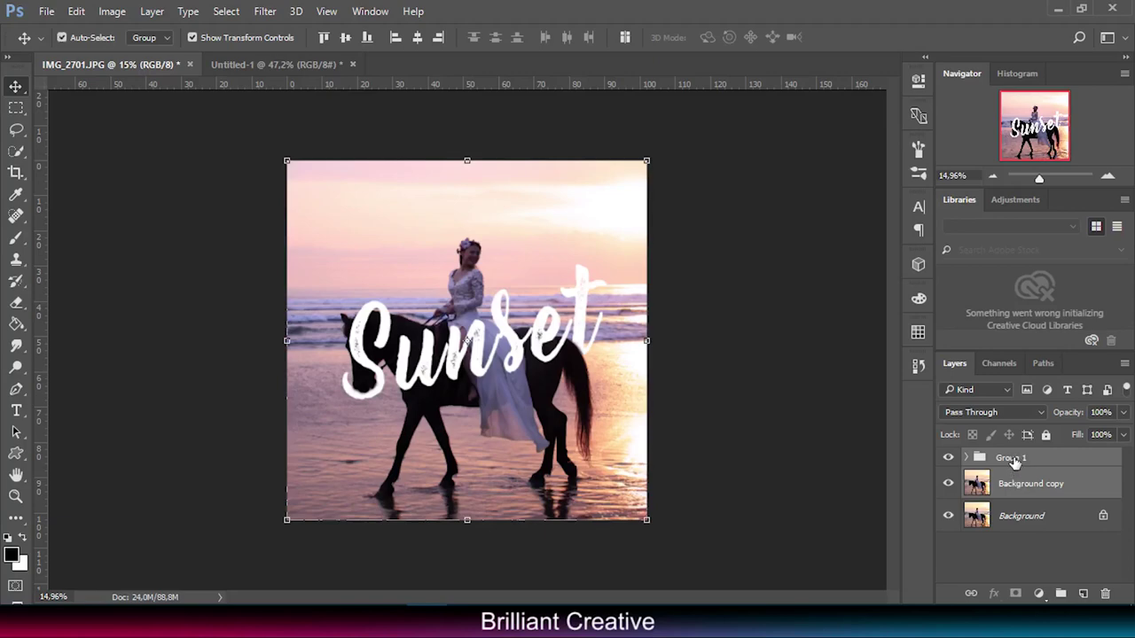
{"action": "right_click", "coordinate": [1015, 459]}
{"action": "left_click", "coordinate": [892, 438]}
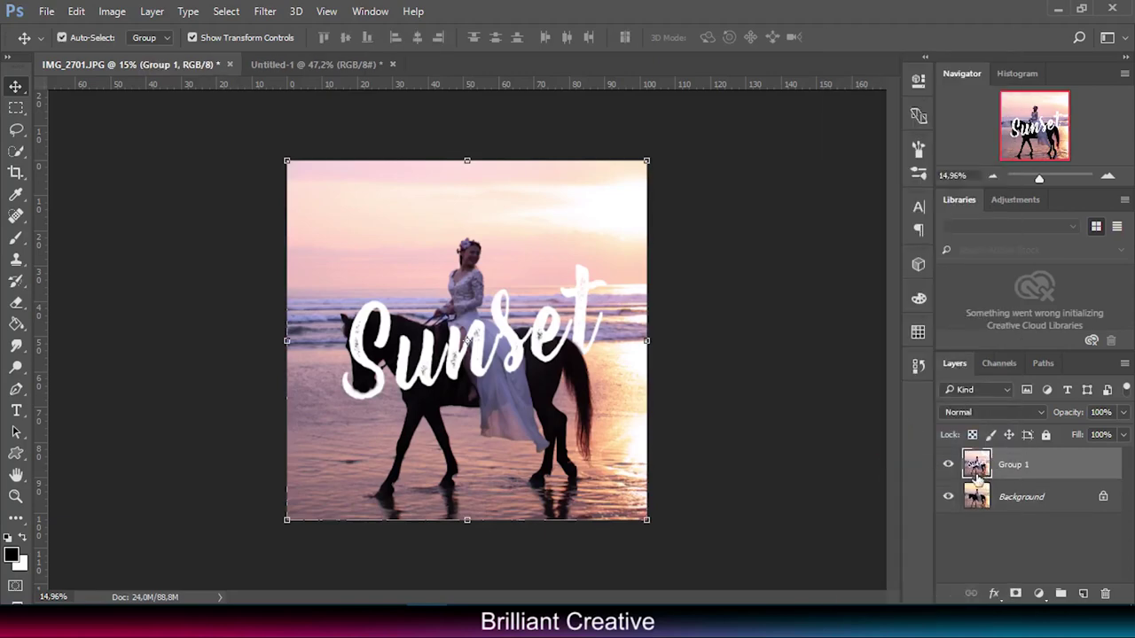
Toggle Group 1's visibility to check the result, then start a new document
{"action": "left_click", "coordinate": [949, 466]}
{"action": "left_click", "coordinate": [949, 465]}
{"action": "left_click", "coordinate": [420, 285]}
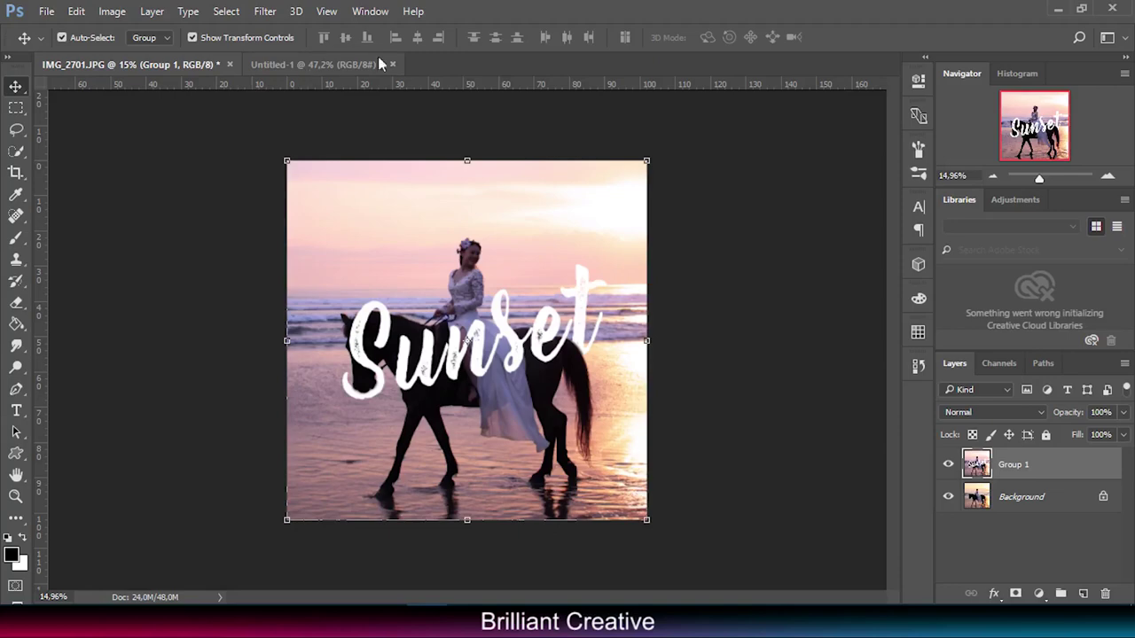
{"action": "left_click", "coordinate": [51, 11]}
{"action": "key", "text": "Escape"}
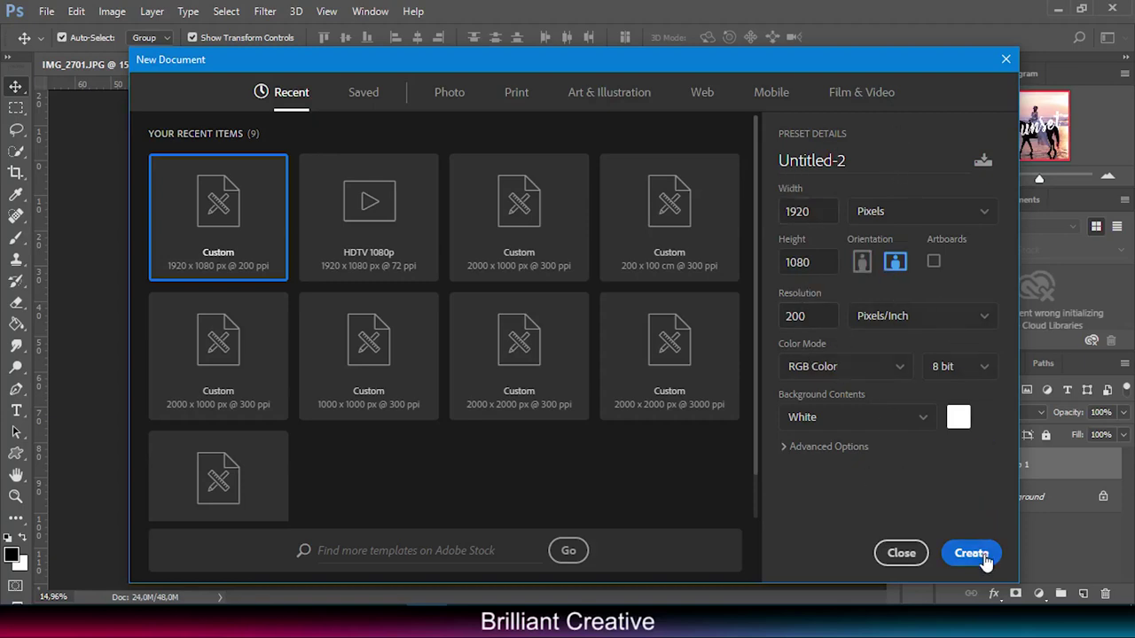
Create the 1920×1080, 200 ppi document, then hide Group 1 in the horse photo
{"action": "left_click", "coordinate": [975, 552]}
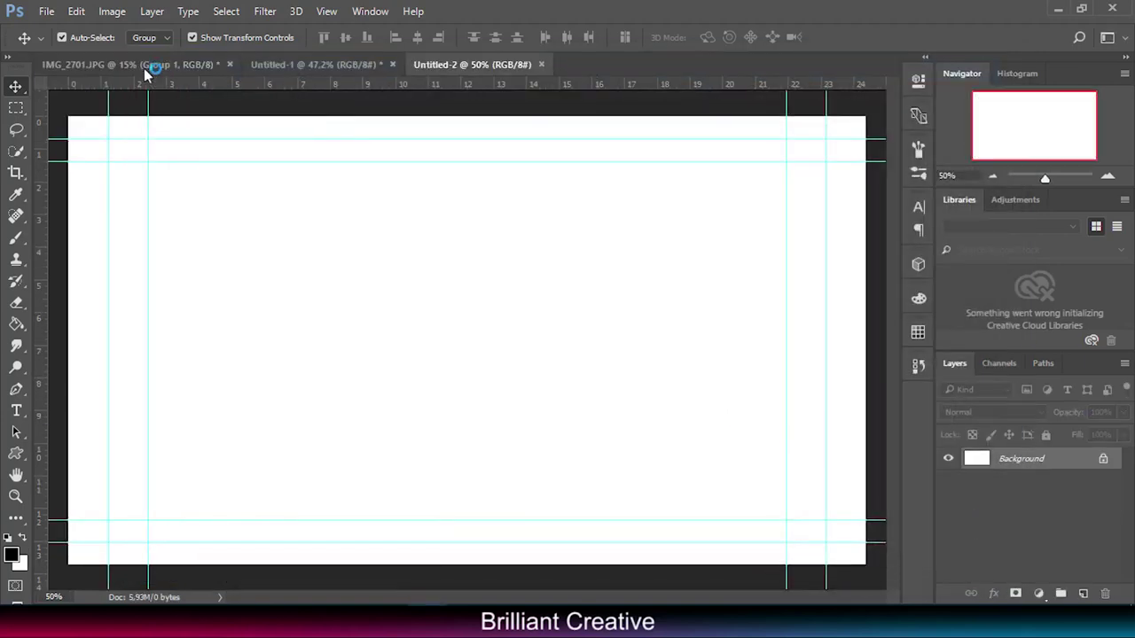
{"action": "left_click", "coordinate": [142, 64]}
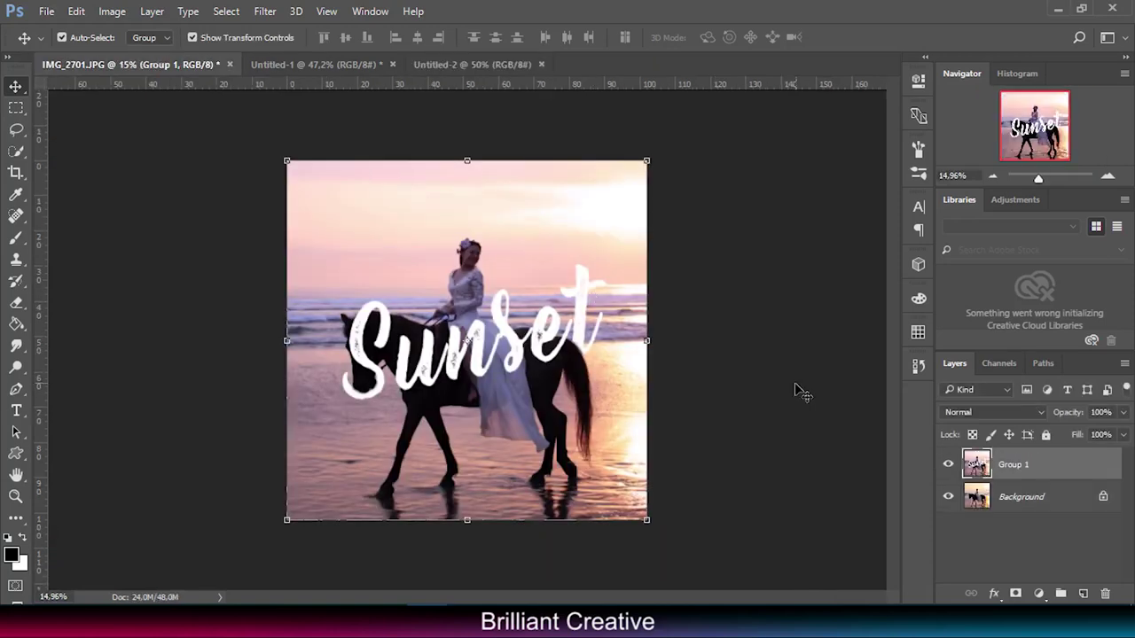
{"action": "left_click", "coordinate": [948, 465]}
{"action": "left_click", "coordinate": [1015, 499]}
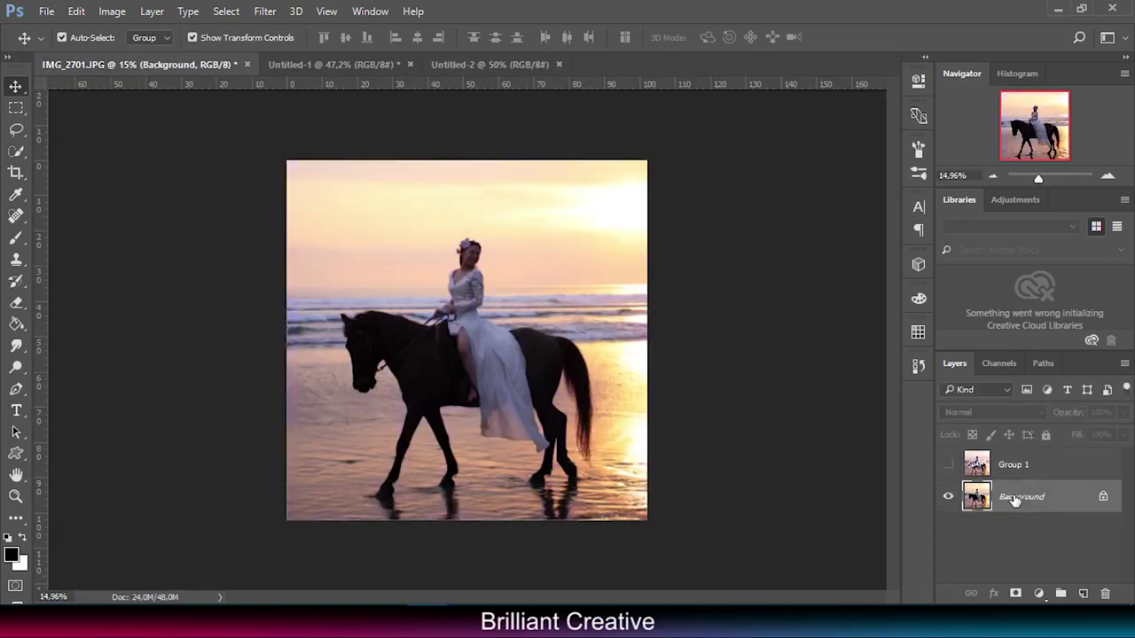
Duplicate the Background layer and move the copy into the new document
{"action": "left_click_drag", "start_coordinate": [560, 382], "coordinate": [520, 89]}
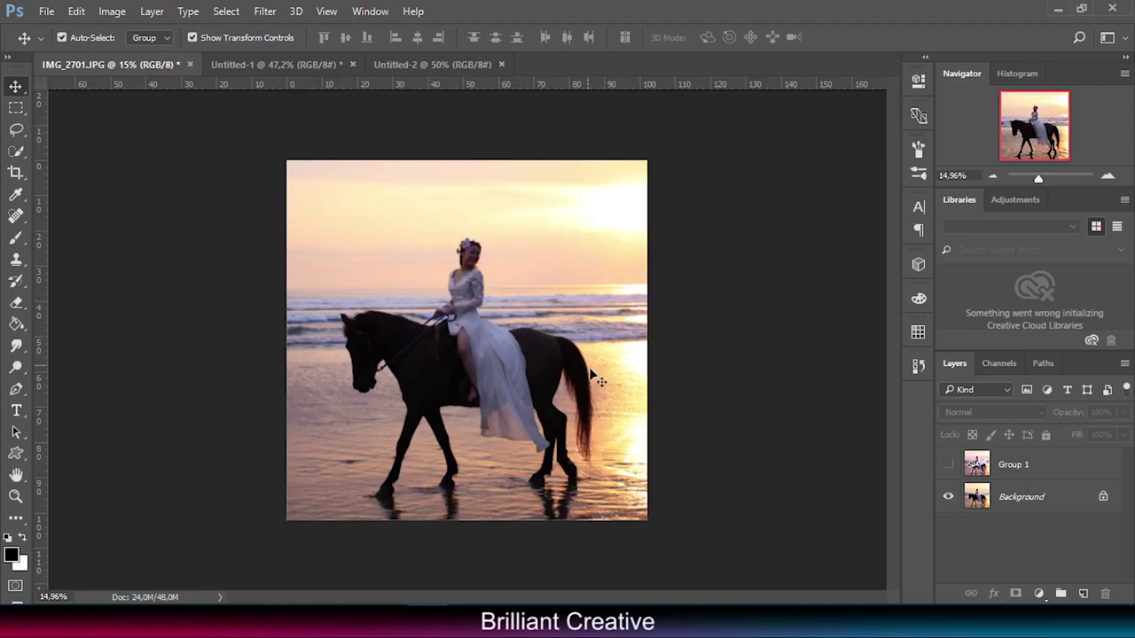
{"action": "left_click", "coordinate": [1015, 511]}
{"action": "left_click_drag", "start_coordinate": [536, 370], "coordinate": [506, 191]}
{"action": "right_click", "coordinate": [1007, 497]}
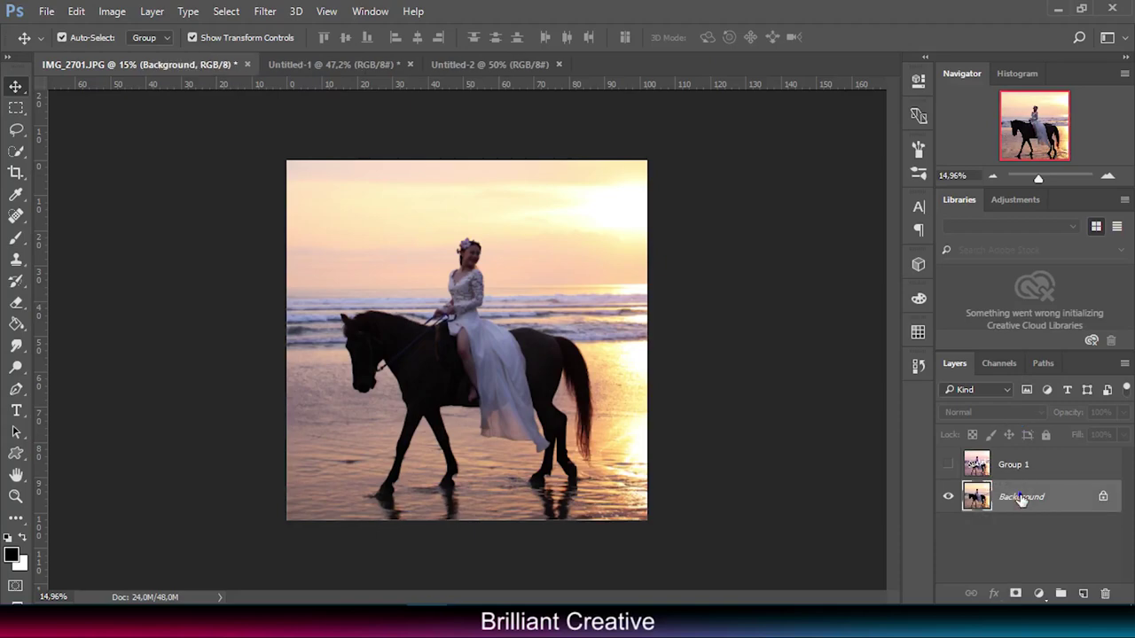
{"action": "left_click", "coordinate": [1016, 293]}
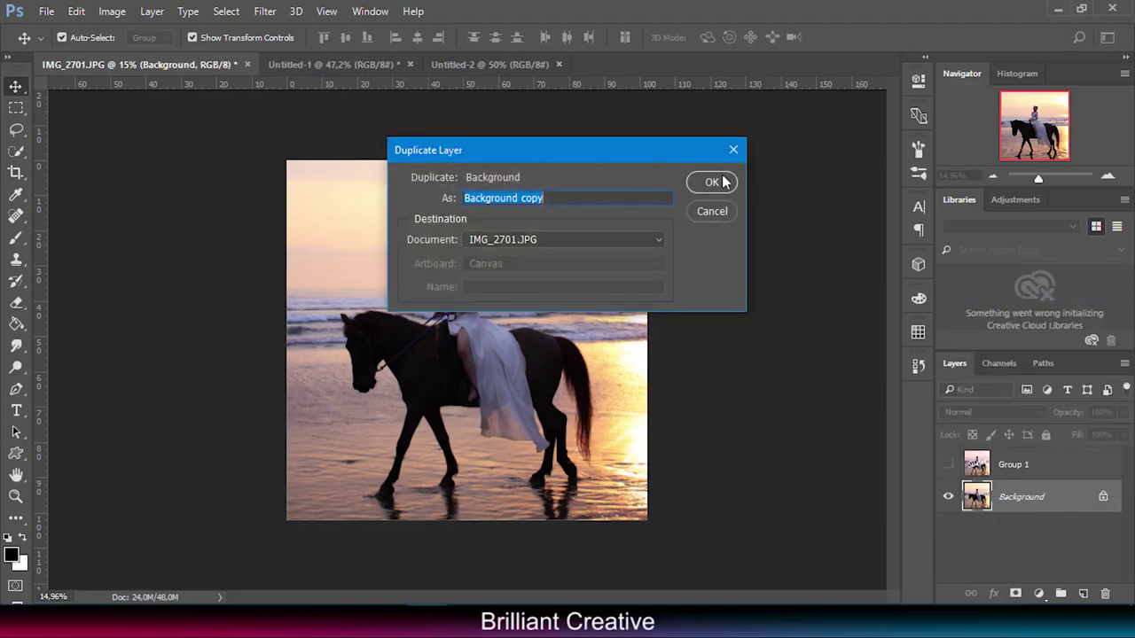
{"action": "left_click", "coordinate": [711, 181]}
{"action": "mouse_move", "coordinate": [536, 357]}
{"action": "left_mouse_down"}
{"action": "mouse_move", "coordinate": [514, 171]}
{"action": "mouse_move", "coordinate": [489, 292]}
{"action": "left_mouse_up"}
Scale the Background copy horse photo to about 66.64% and fit it within the 1920×1080 canvas
{"action": "left_click_drag", "start_coordinate": [1044, 178], "coordinate": [1039, 180]}
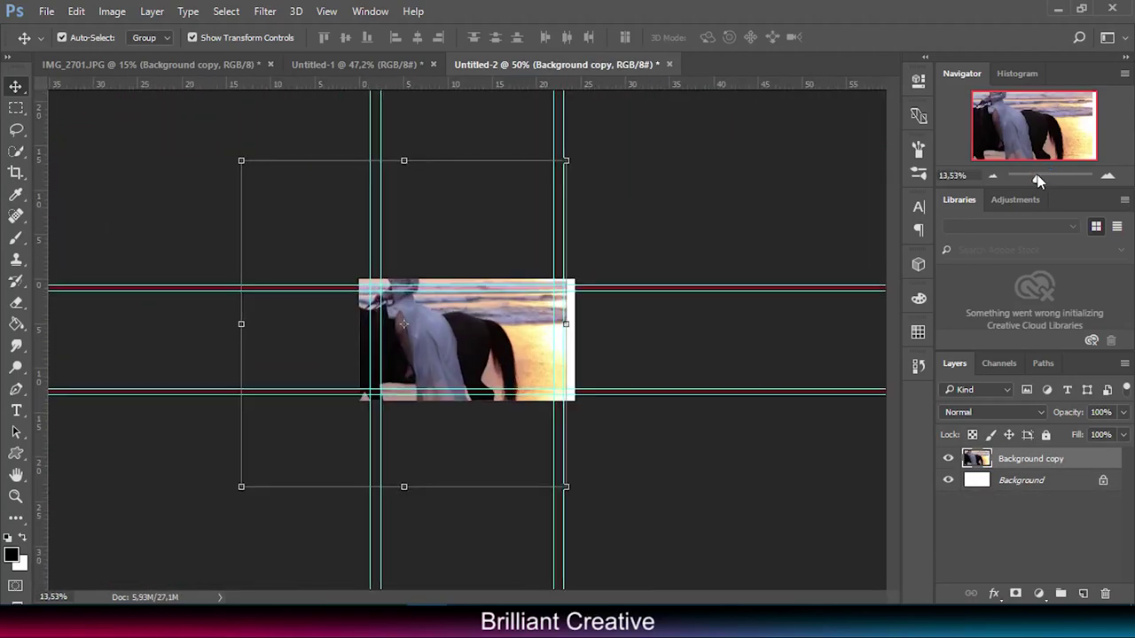
{"action": "left_click", "coordinate": [233, 158]}
{"action": "mouse_move", "coordinate": [242, 162]}
{"action": "left_mouse_down"}
{"action": "mouse_move", "coordinate": [324, 245]}
{"action": "mouse_move", "coordinate": [362, 260]}
{"action": "mouse_move", "coordinate": [359, 277]}
{"action": "left_mouse_up"}
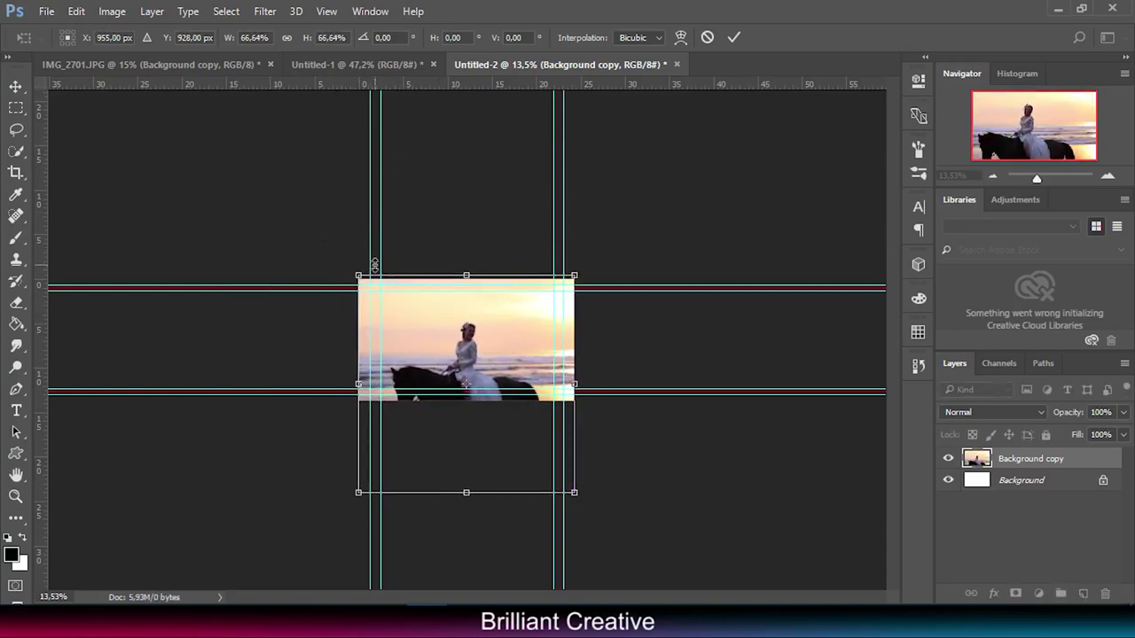
{"action": "left_click_drag", "start_coordinate": [426, 337], "coordinate": [428, 303]}
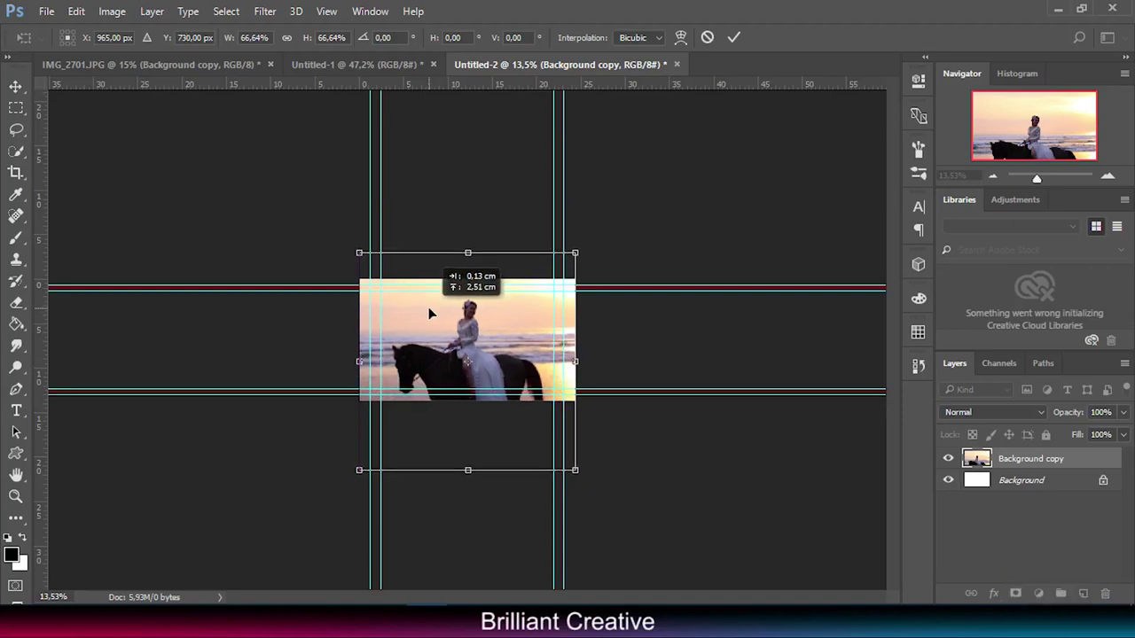
{"action": "left_click", "coordinate": [734, 37]}
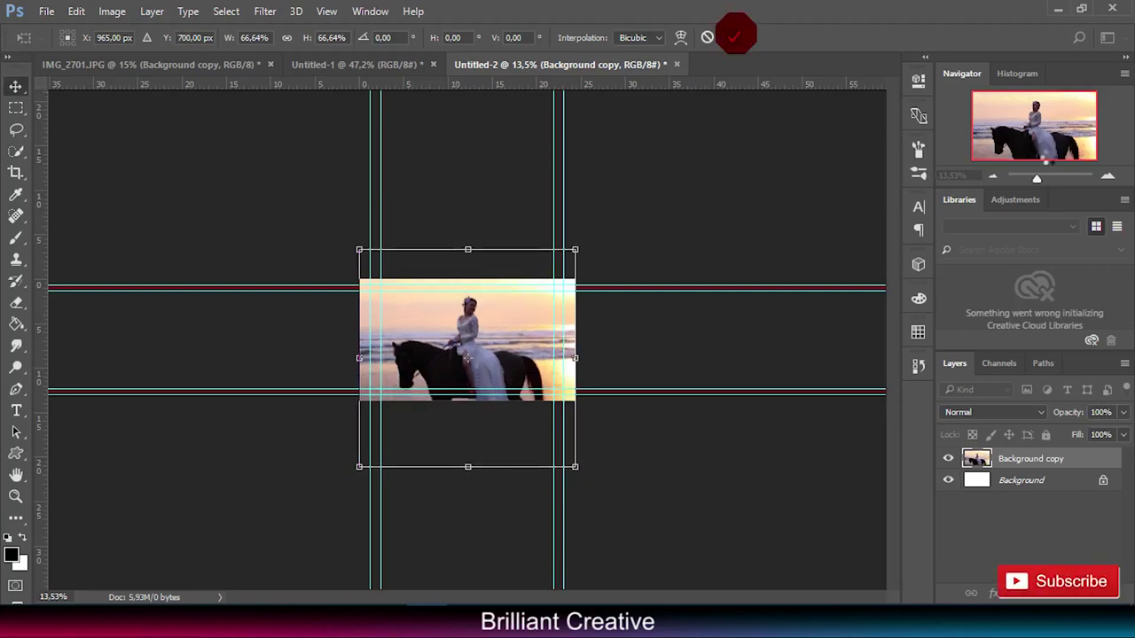
{"action": "left_click_drag", "start_coordinate": [1036, 178], "coordinate": [1044, 182]}
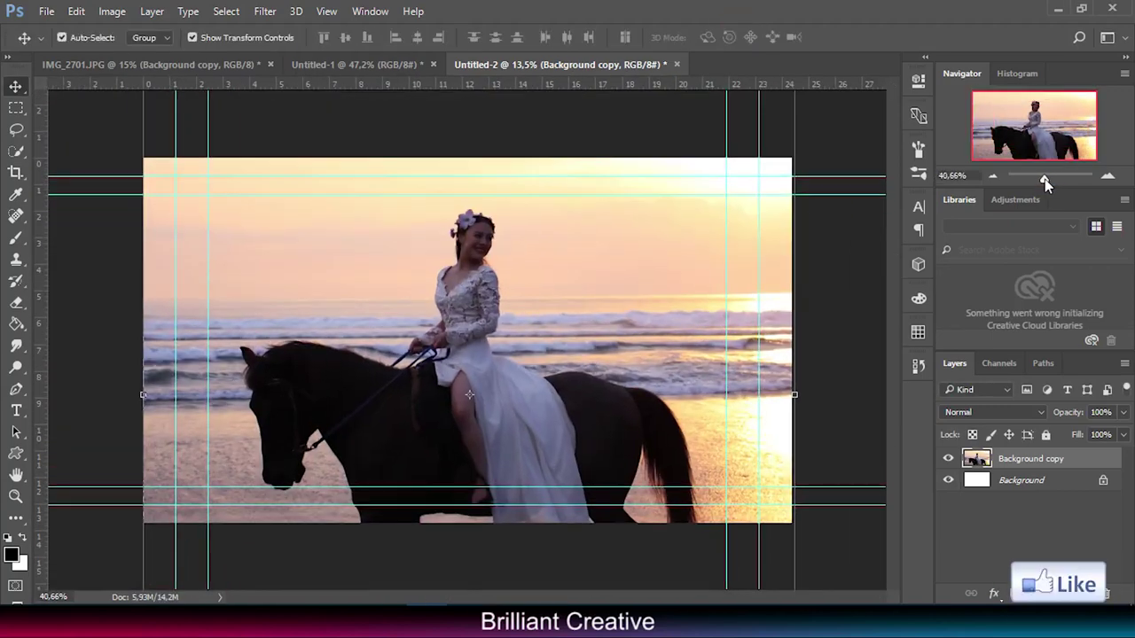
{"action": "key", "text": "ctrl"}
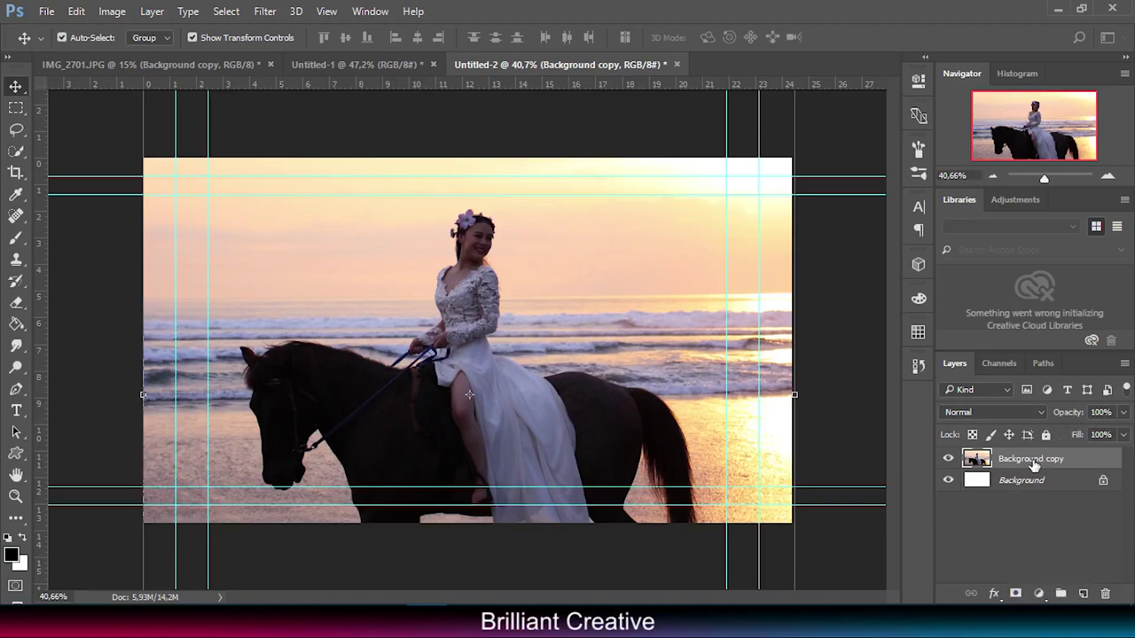
Set Hue/Saturation saturation to -100 to turn the horse photo black and white
{"action": "key", "text": "ctrl+u"}
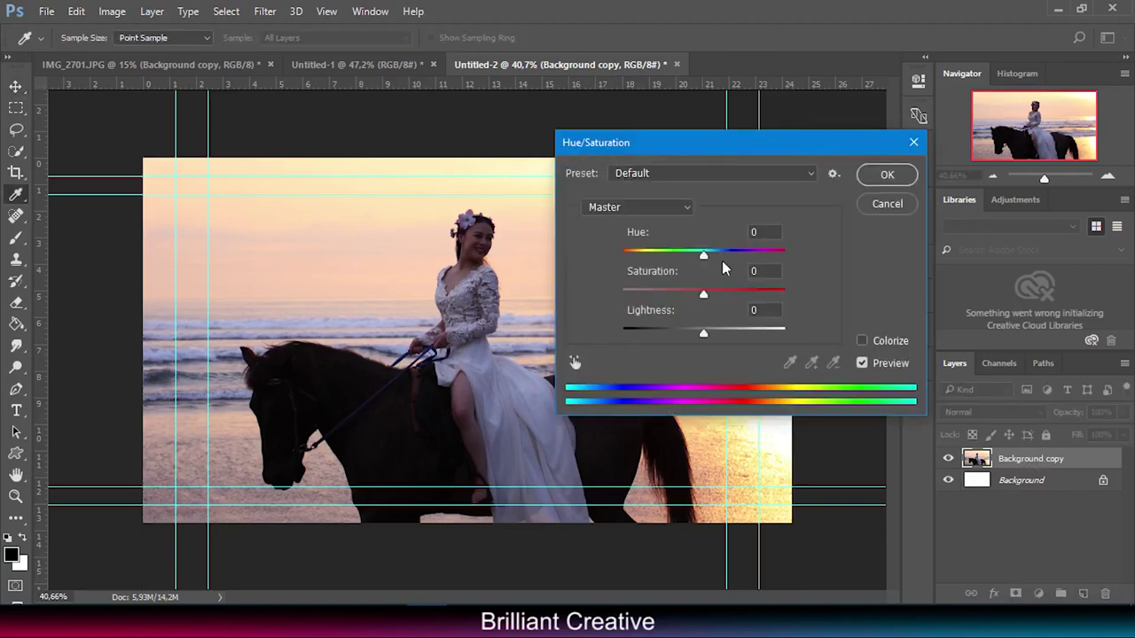
{"action": "left_click", "coordinate": [880, 205]}
{"action": "left_click", "coordinate": [111, 10]}
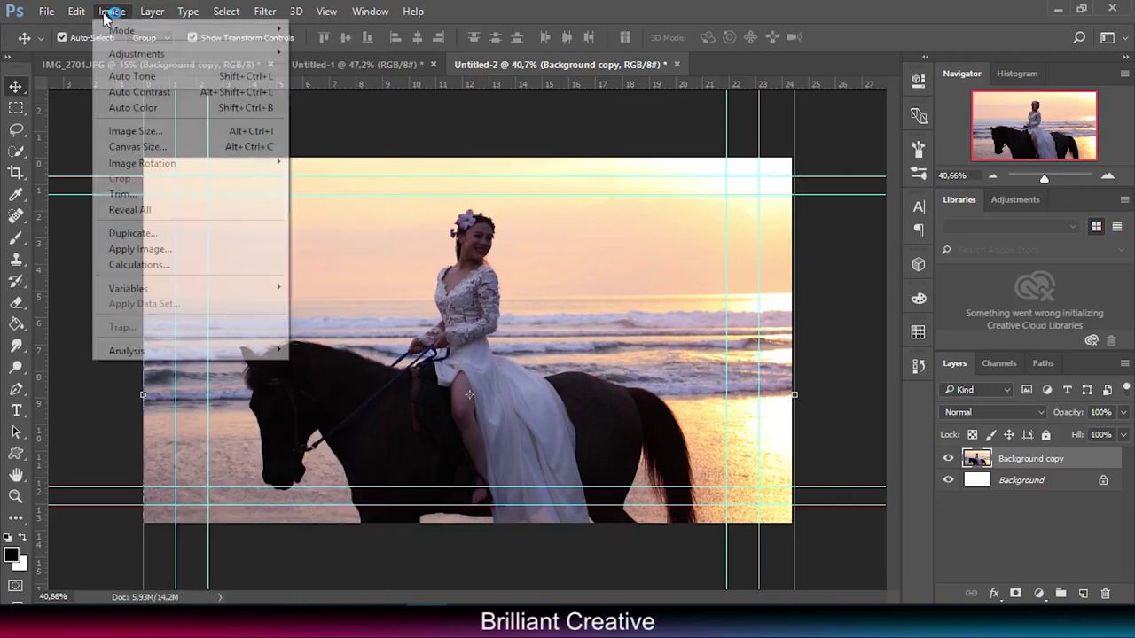
{"action": "mouse_move", "coordinate": [137, 53]}
{"action": "left_click", "coordinate": [363, 140]}
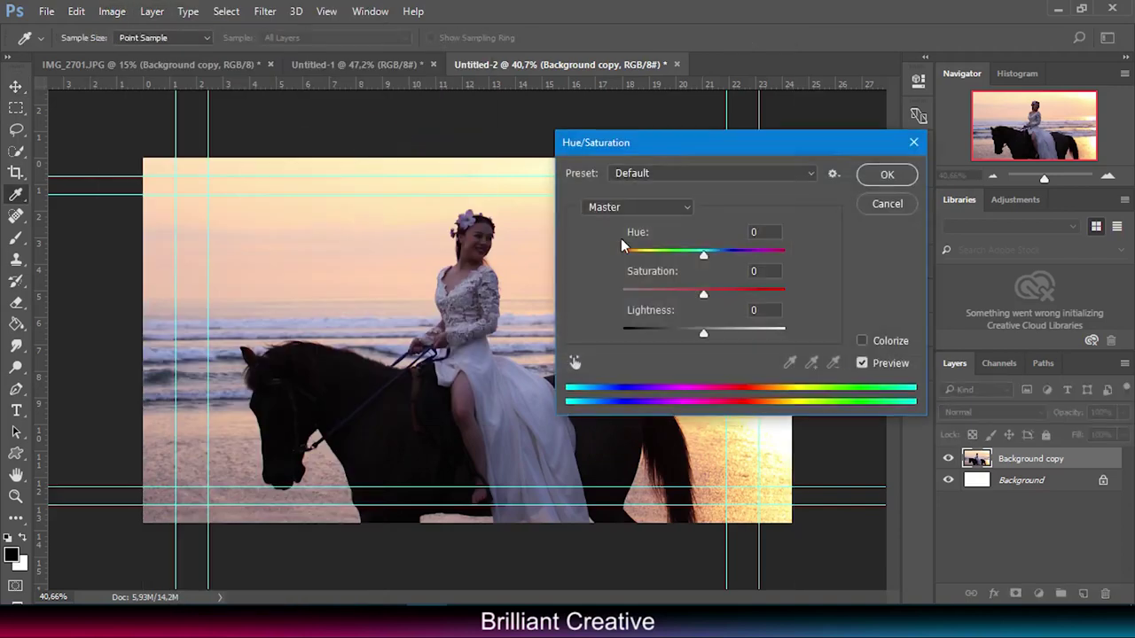
{"action": "left_click_drag", "start_coordinate": [704, 294], "coordinate": [570, 300]}
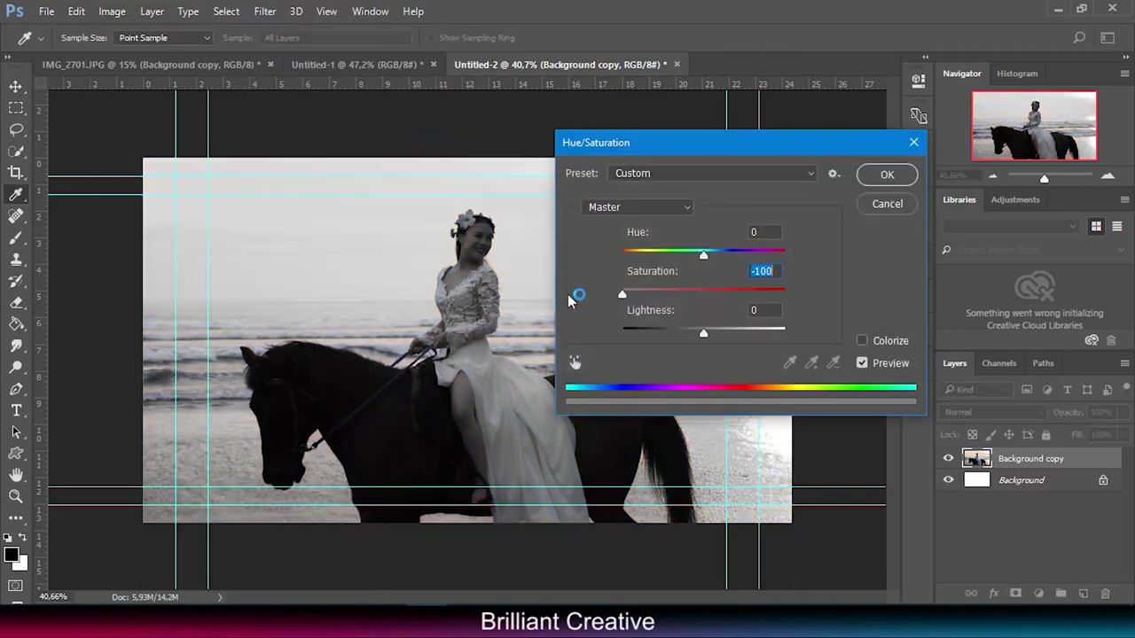
{"action": "left_click", "coordinate": [889, 177]}
{"action": "left_click", "coordinate": [111, 10]}
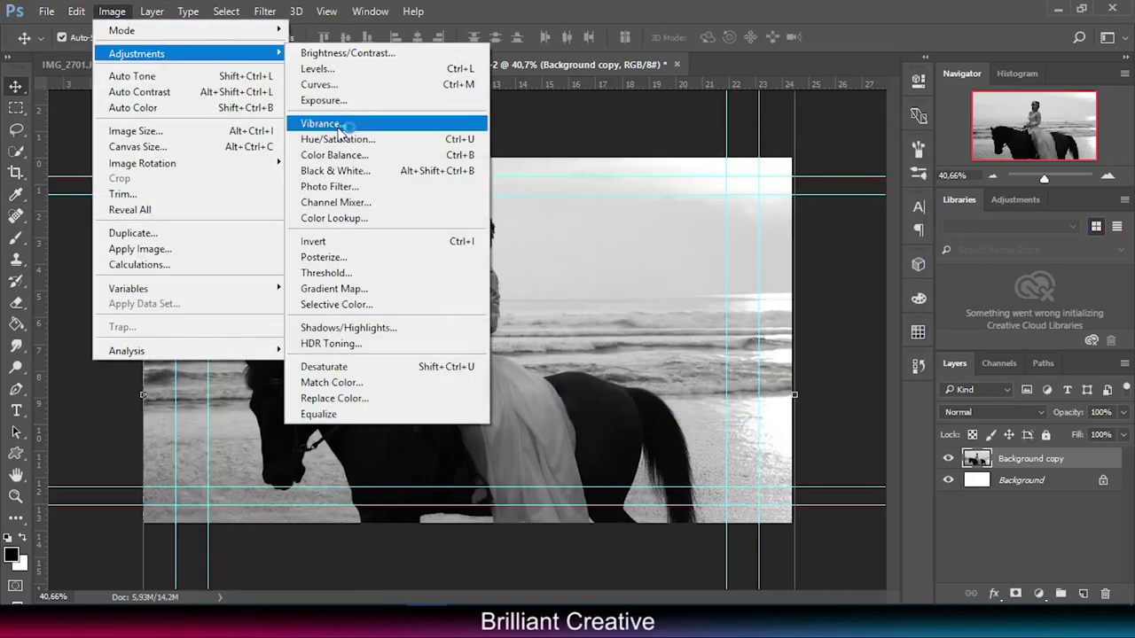
{"action": "mouse_move", "coordinate": [137, 53]}
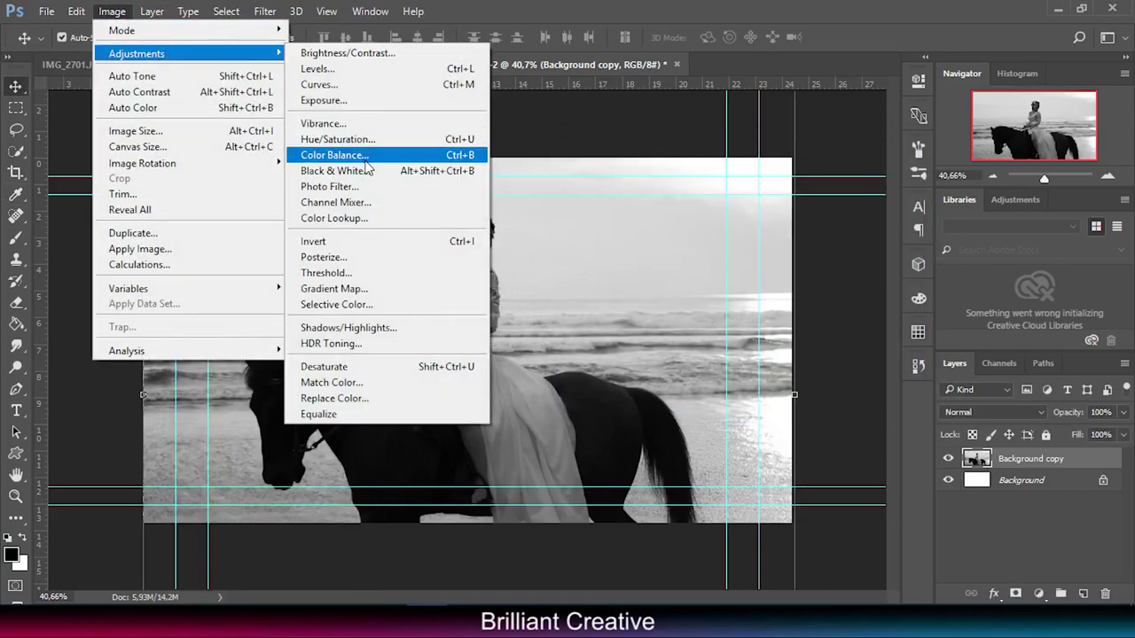
{"action": "left_click", "coordinate": [319, 68]}
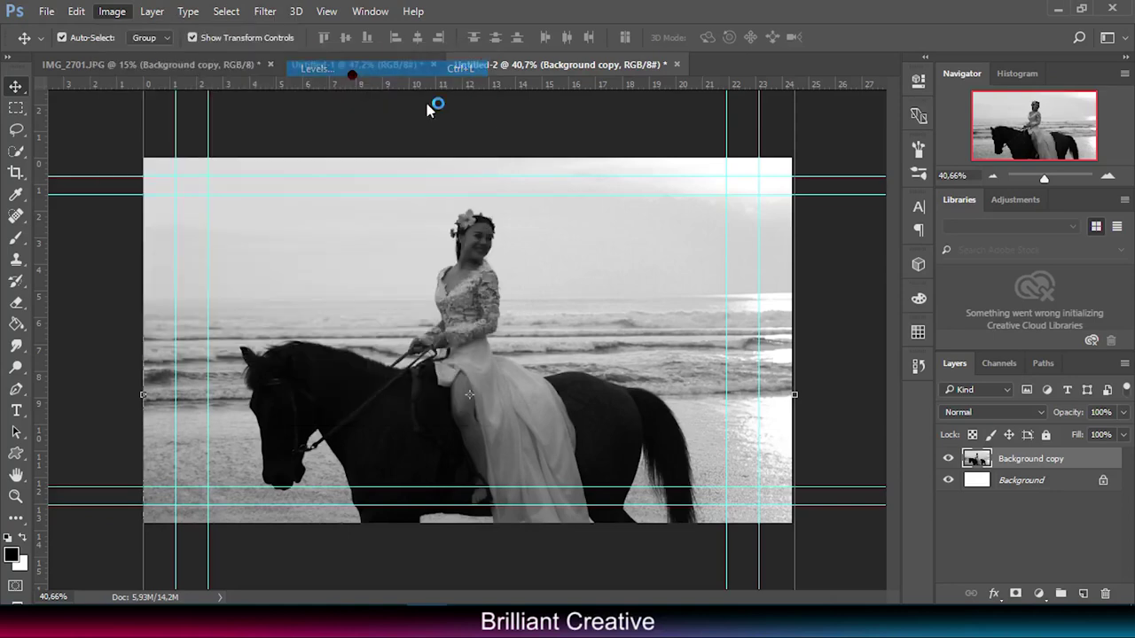
Apply Levels with midtone 0.92 and highlights 249 to slightly darken the photo
{"action": "mouse_move", "coordinate": [822, 302]}
{"action": "left_mouse_down"}
{"action": "mouse_move", "coordinate": [807, 297]}
{"action": "mouse_move", "coordinate": [836, 302]}
{"action": "left_mouse_up"}
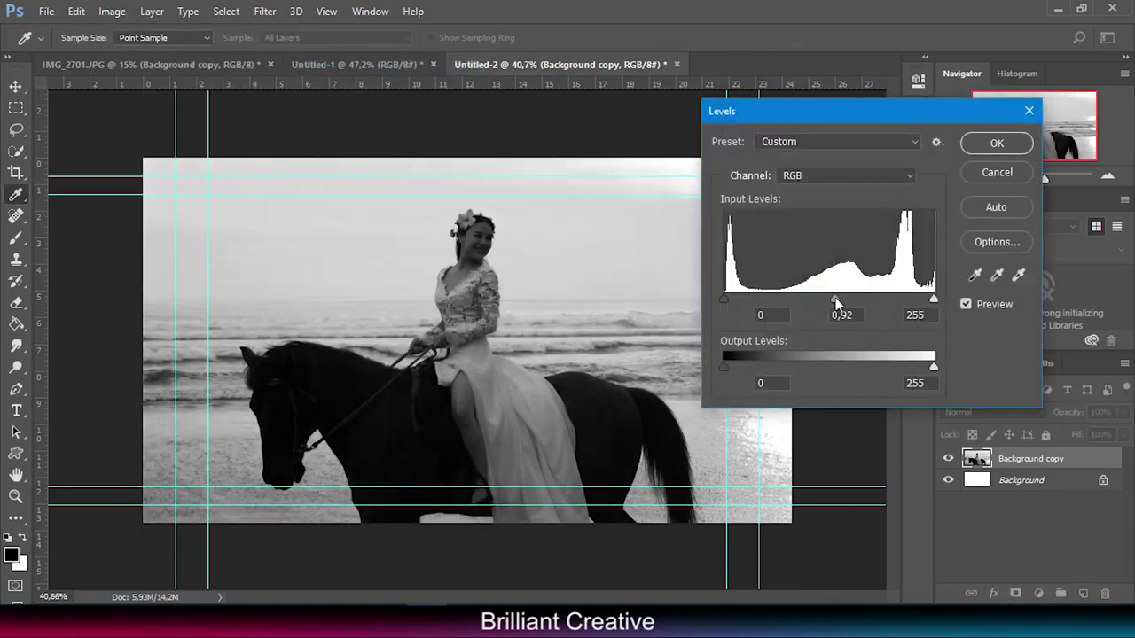
{"action": "left_click_drag", "start_coordinate": [729, 306], "coordinate": [731, 305]}
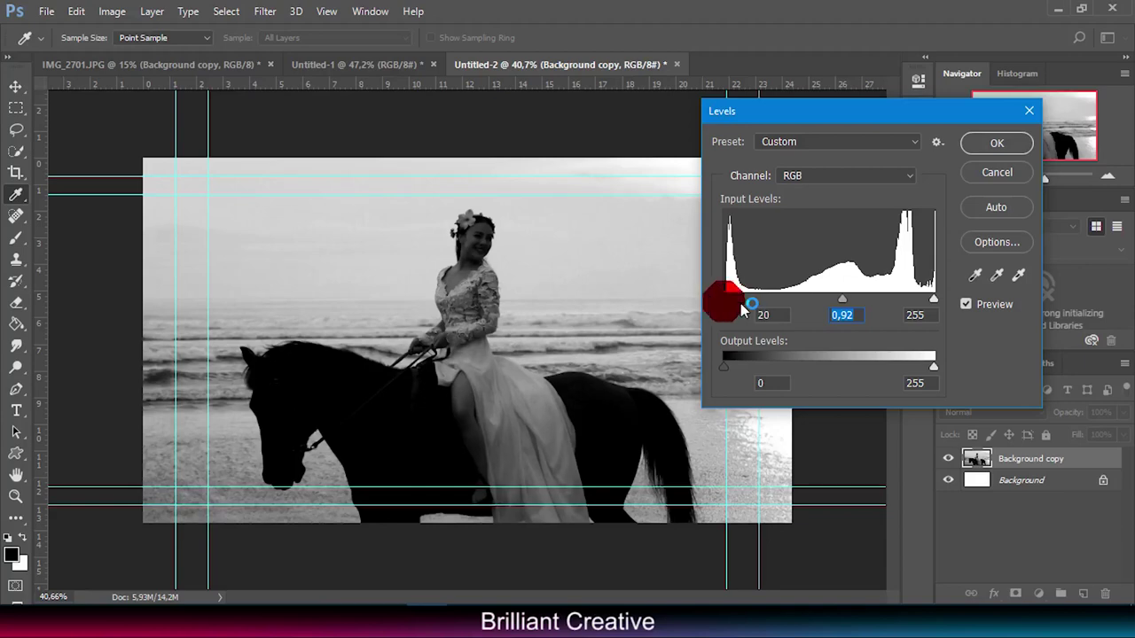
{"action": "left_click_drag", "start_coordinate": [933, 299], "coordinate": [930, 301]}
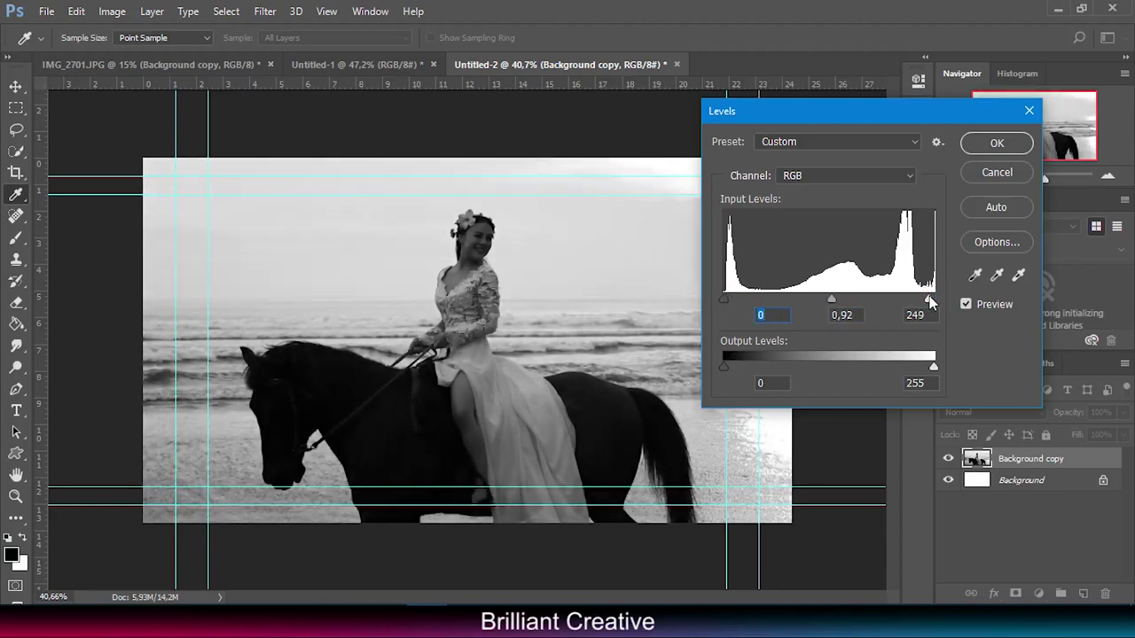
{"action": "left_click", "coordinate": [976, 145]}
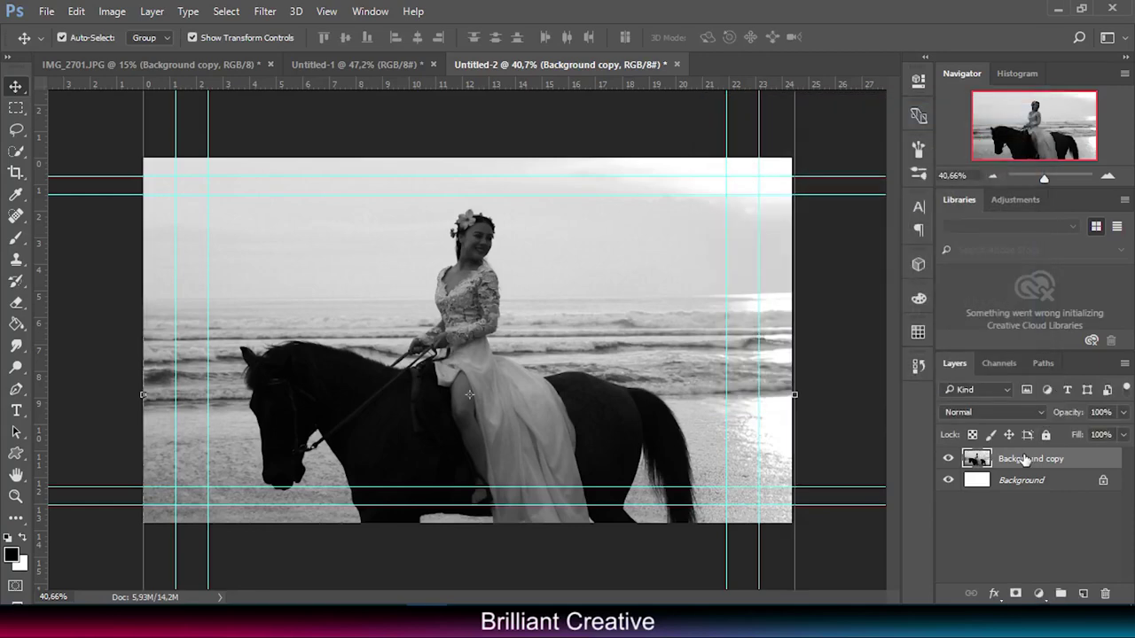
Add a Photo Filter adjustment layer using the Violet preset to tint the backdrop
{"action": "left_click", "coordinate": [1039, 593]}
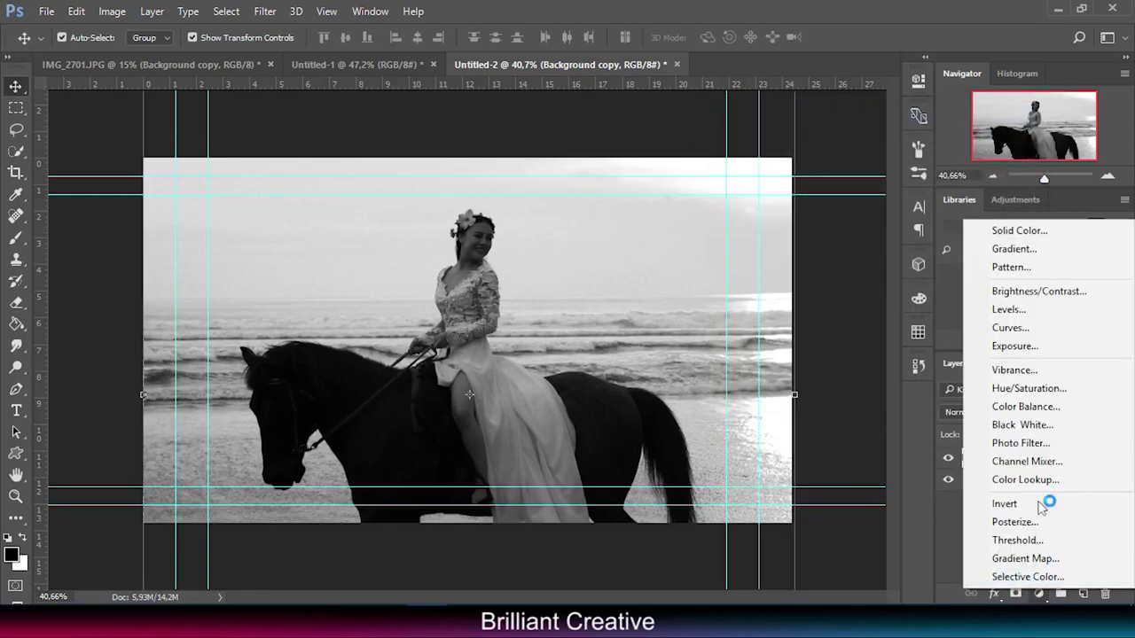
{"action": "left_click", "coordinate": [1021, 443]}
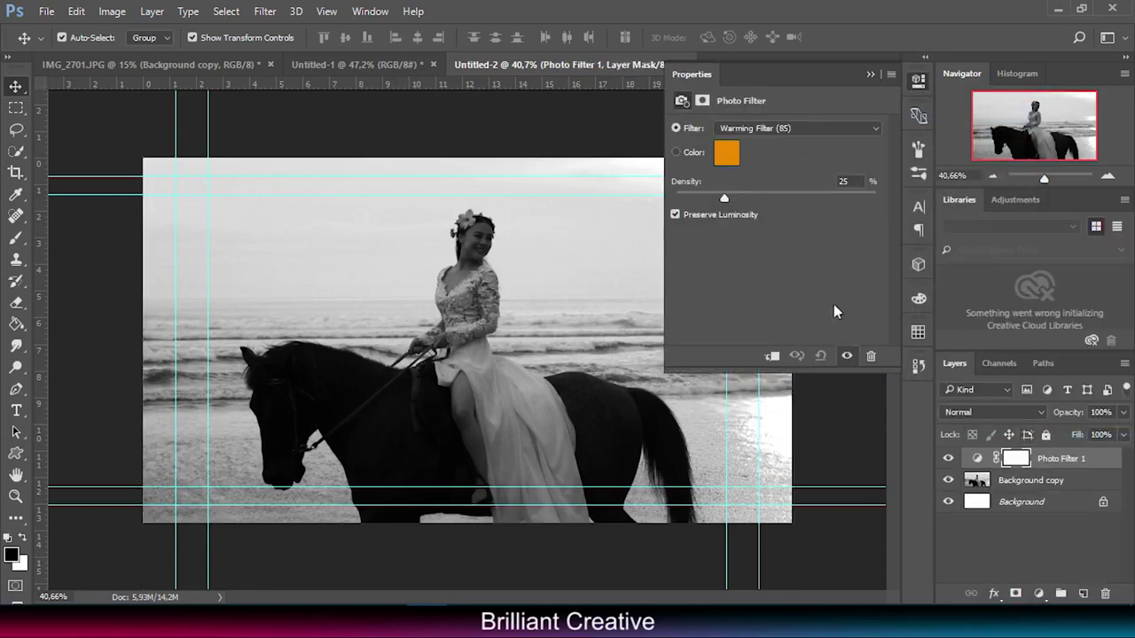
{"action": "left_click", "coordinate": [775, 130]}
{"action": "left_click", "coordinate": [774, 305]}
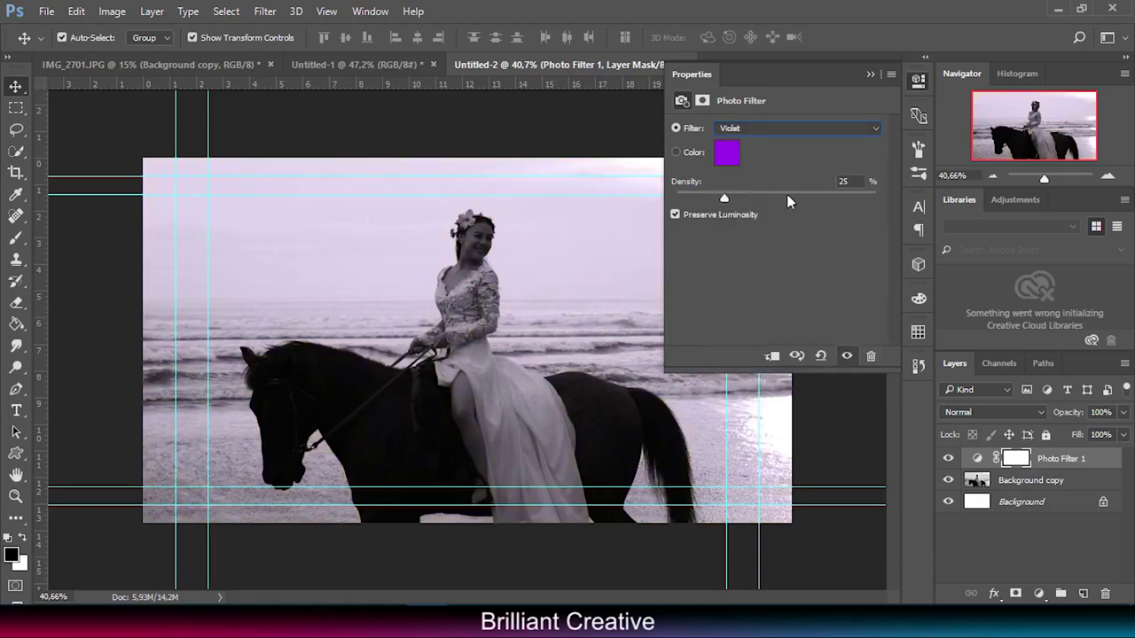
{"action": "scroll", "coordinate": [776, 130], "scroll_direction": "up", "scroll_amount": 1}
{"action": "scroll", "coordinate": [776, 130], "scroll_direction": "down", "scroll_amount": 1}
{"action": "left_click", "coordinate": [869, 75]}
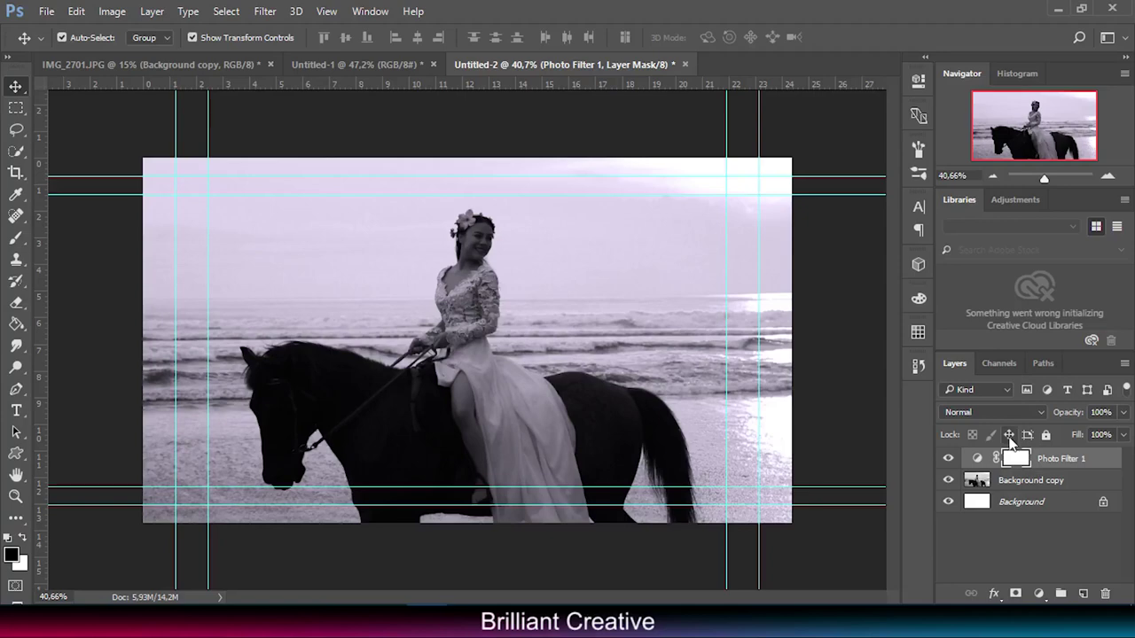
{"action": "left_click", "coordinate": [1030, 479]}
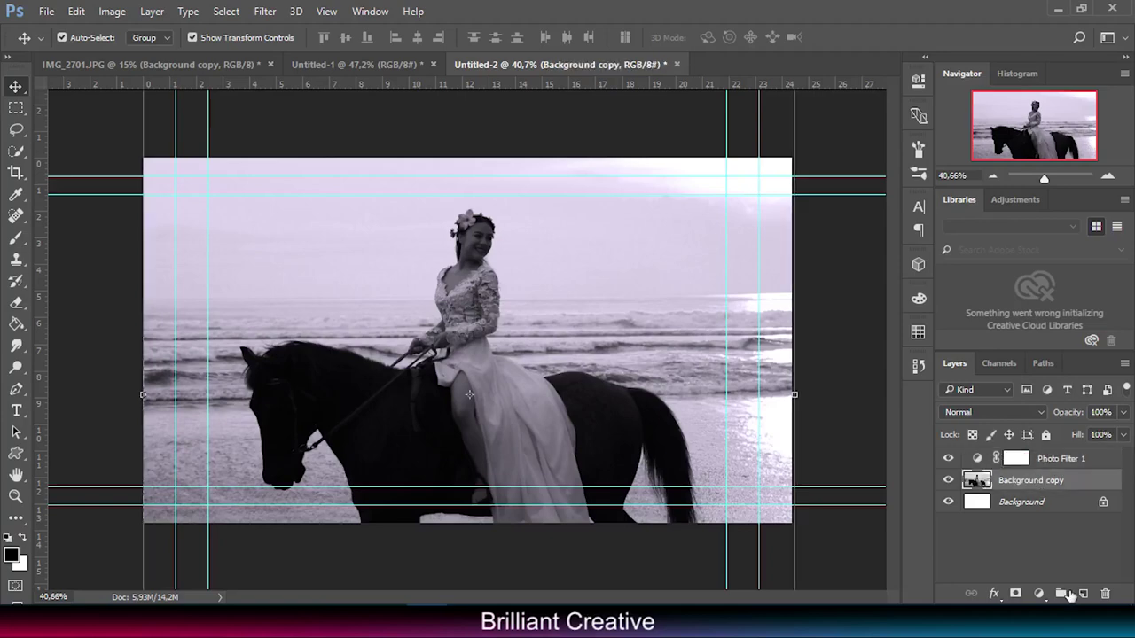
{"action": "left_click", "coordinate": [1039, 594]}
Add a linear 90° black-to-transparent gradient fill layer, then switch to IMG_2701.JPG
{"action": "left_click", "coordinate": [1019, 252]}
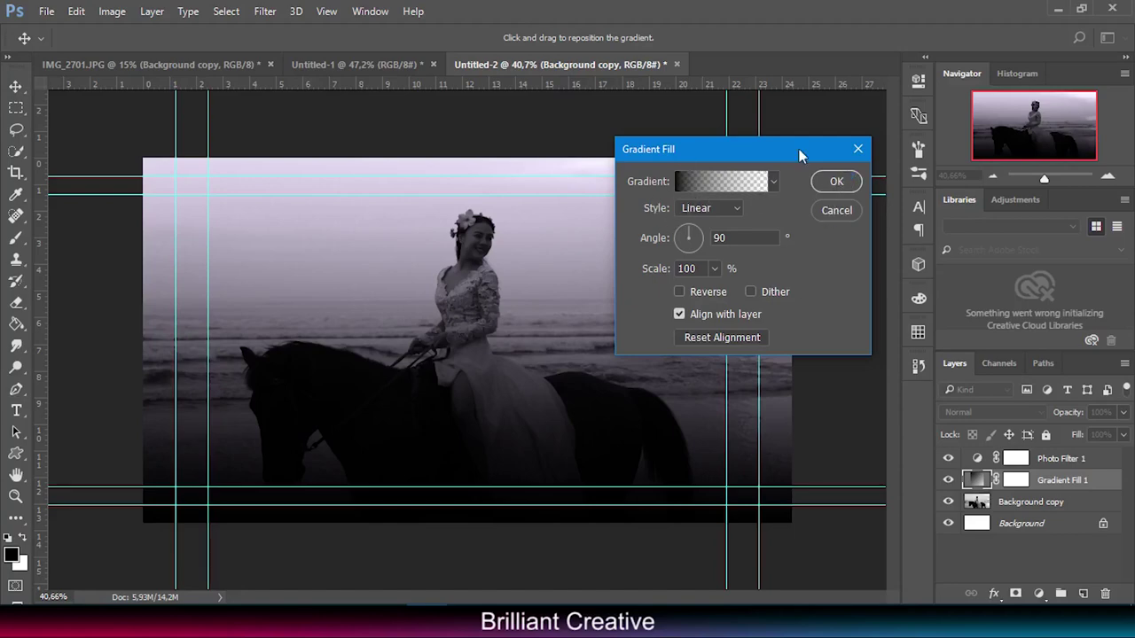
{"action": "left_click", "coordinate": [837, 182]}
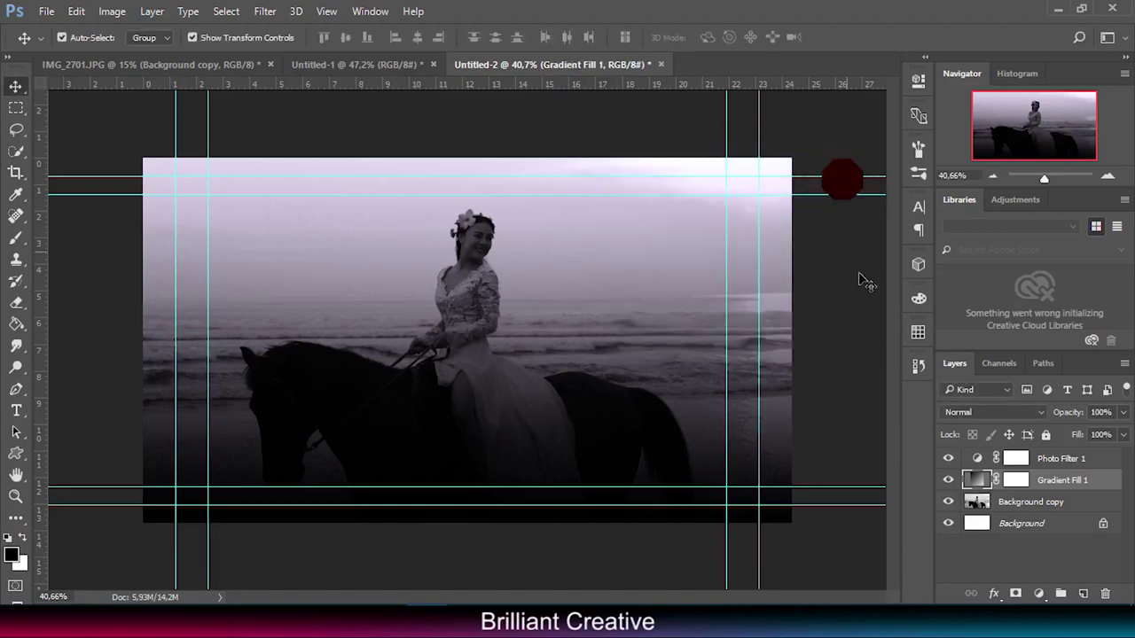
{"action": "left_click", "coordinate": [1024, 458]}
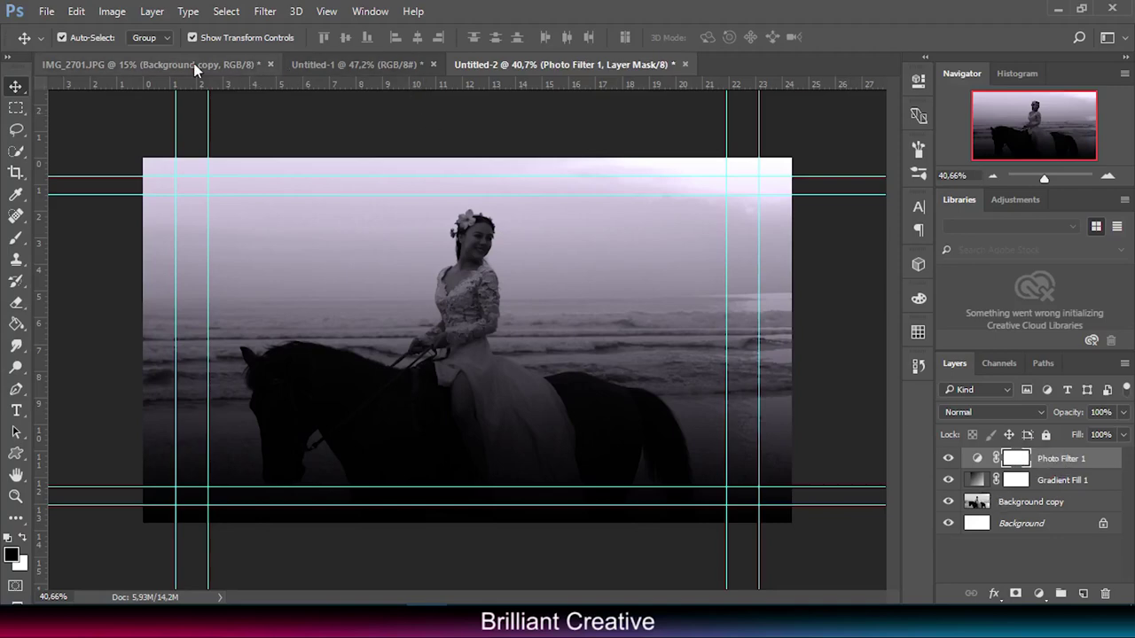
{"action": "left_click", "coordinate": [200, 65]}
{"action": "left_click", "coordinate": [948, 465]}
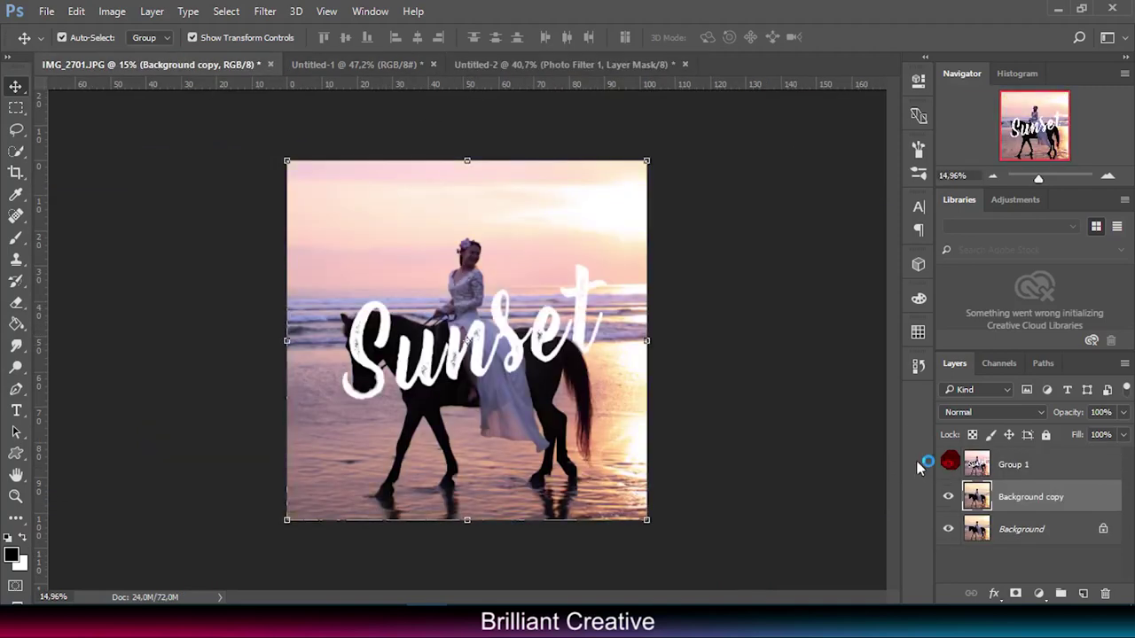
Drag the Sunset group into the Untitled-2 poster and scale it to a 25% inset near the centre
{"action": "left_click", "coordinate": [1013, 465]}
{"action": "mouse_move", "coordinate": [491, 306]}
{"action": "left_mouse_down"}
{"action": "mouse_move", "coordinate": [486, 265]}
{"action": "mouse_move", "coordinate": [559, 292]}
{"action": "left_mouse_up"}
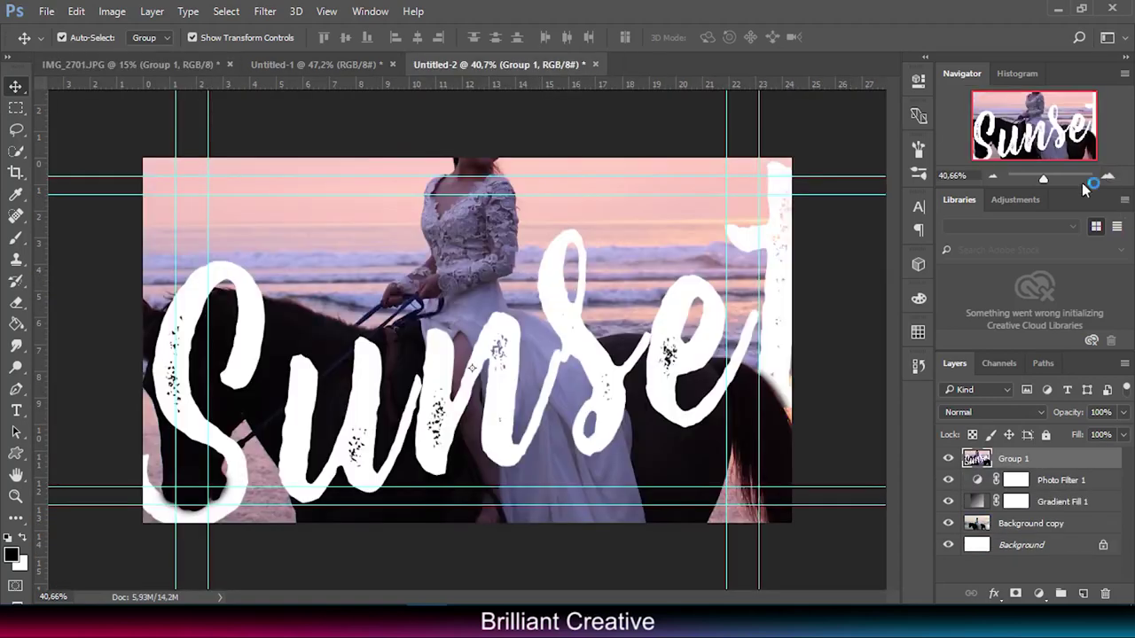
{"action": "left_click_drag", "start_coordinate": [1043, 178], "coordinate": [1037, 178]}
{"action": "mouse_move", "coordinate": [701, 118]}
{"action": "left_mouse_down"}
{"action": "mouse_move", "coordinate": [487, 355]}
{"action": "mouse_move", "coordinate": [552, 294]}
{"action": "left_mouse_up"}
{"action": "mouse_move", "coordinate": [569, 454]}
{"action": "left_mouse_down"}
{"action": "mouse_move", "coordinate": [516, 366]}
{"action": "mouse_move", "coordinate": [529, 375]}
{"action": "mouse_move", "coordinate": [512, 366]}
{"action": "left_mouse_up"}
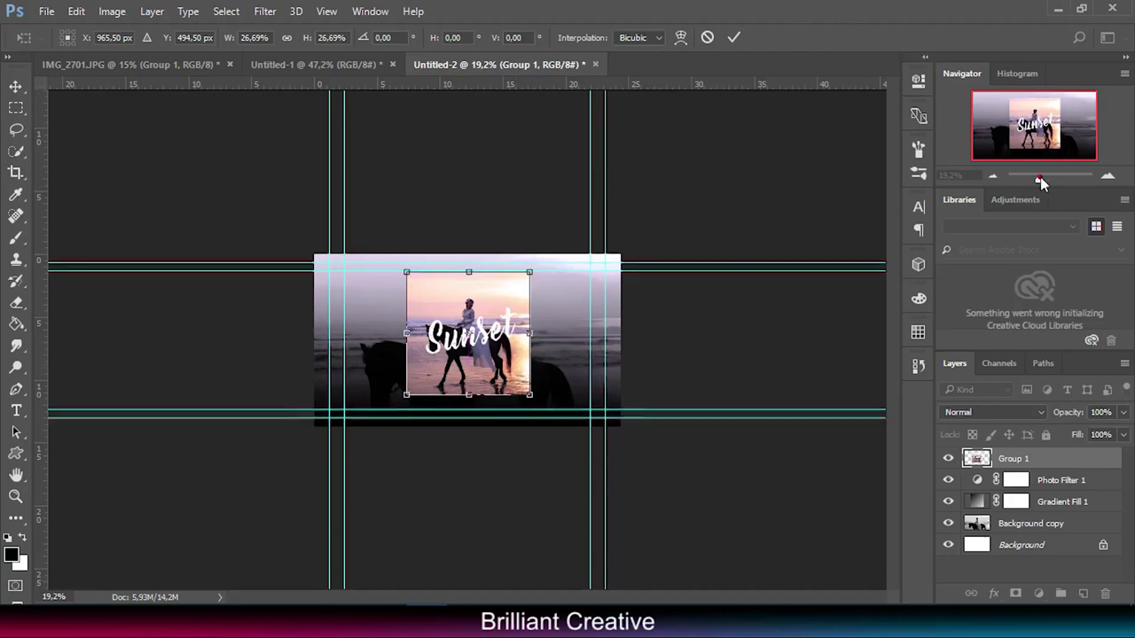
{"action": "left_click_drag", "start_coordinate": [1041, 182], "coordinate": [1043, 178]}
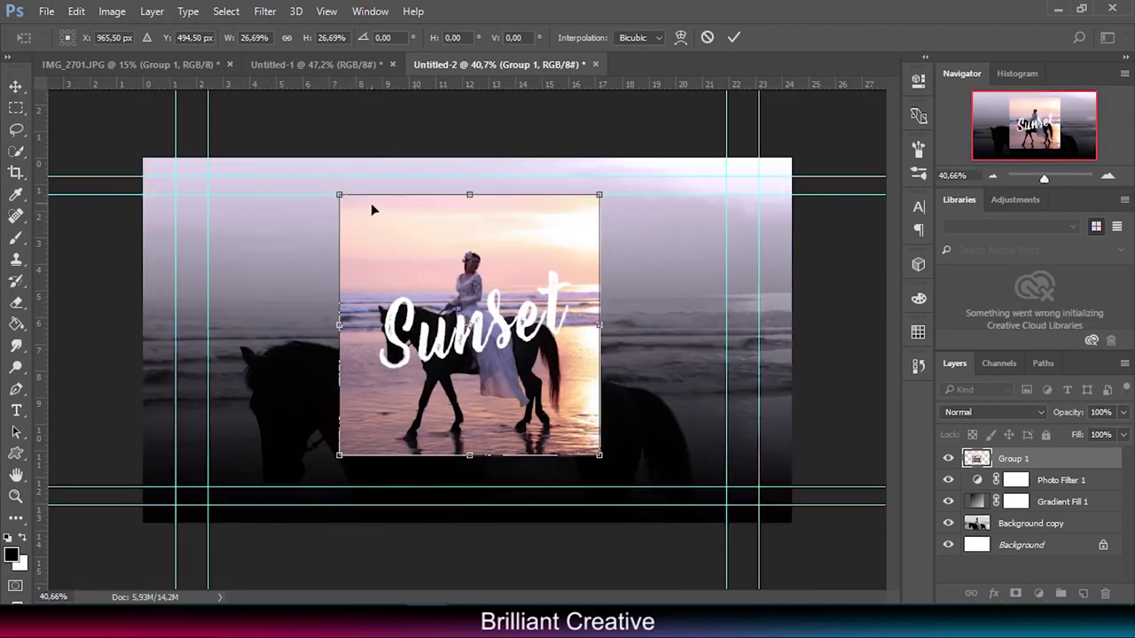
{"action": "left_click_drag", "start_coordinate": [339, 193], "coordinate": [355, 211]}
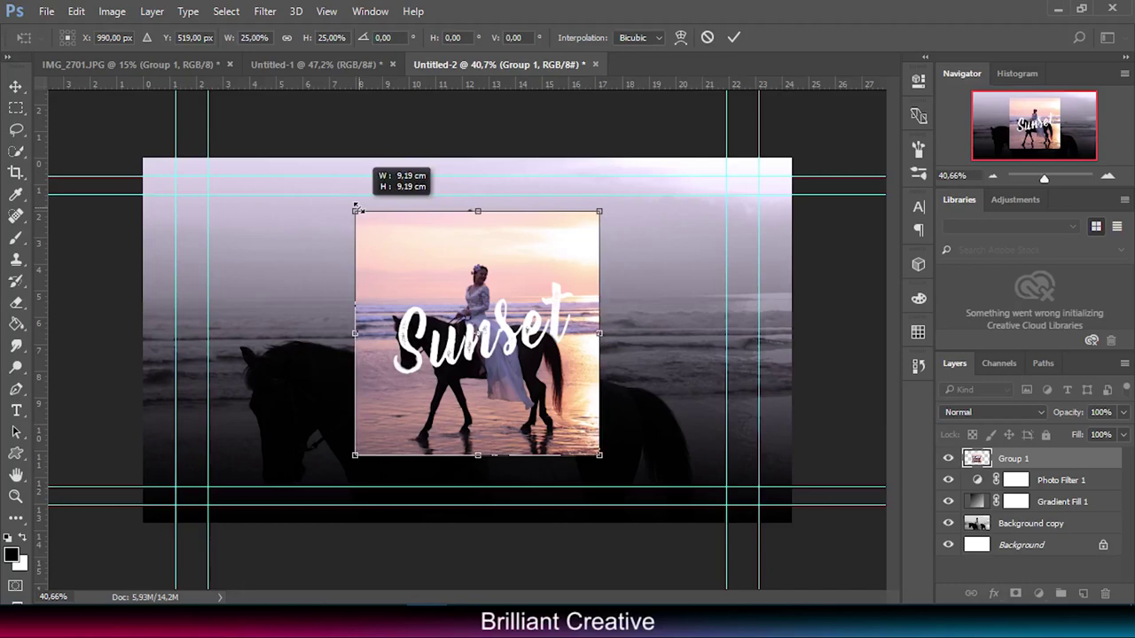
{"action": "left_click", "coordinate": [741, 38]}
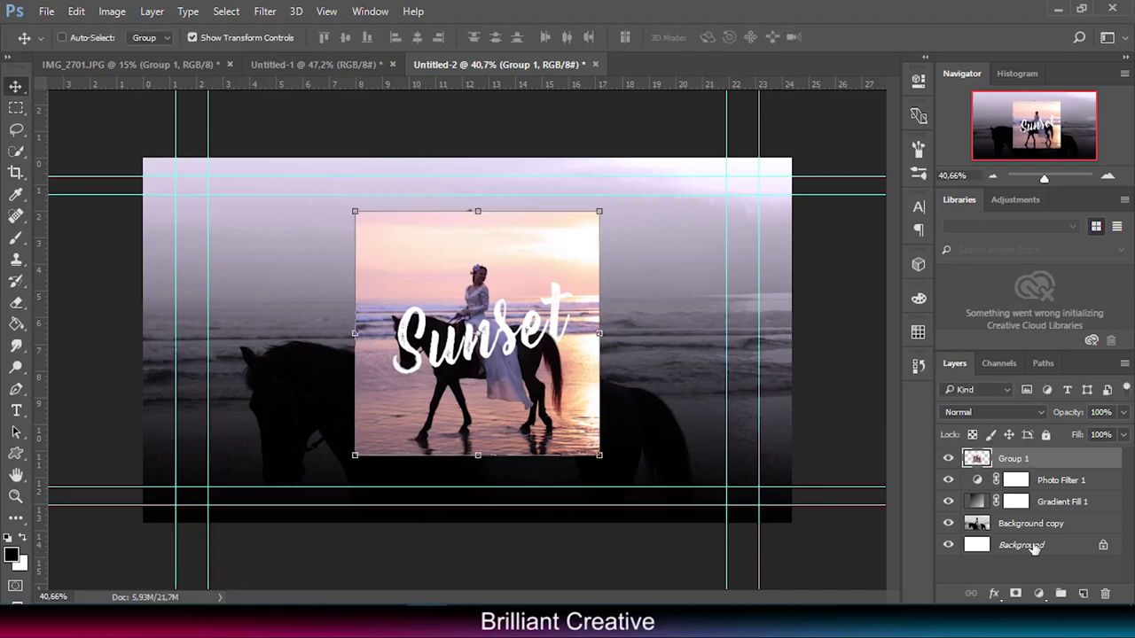
Align the Sunset group to the horizontal and vertical centre of the canvas
{"action": "left_click", "coordinate": [1030, 545]}
{"action": "left_click", "coordinate": [417, 37]}
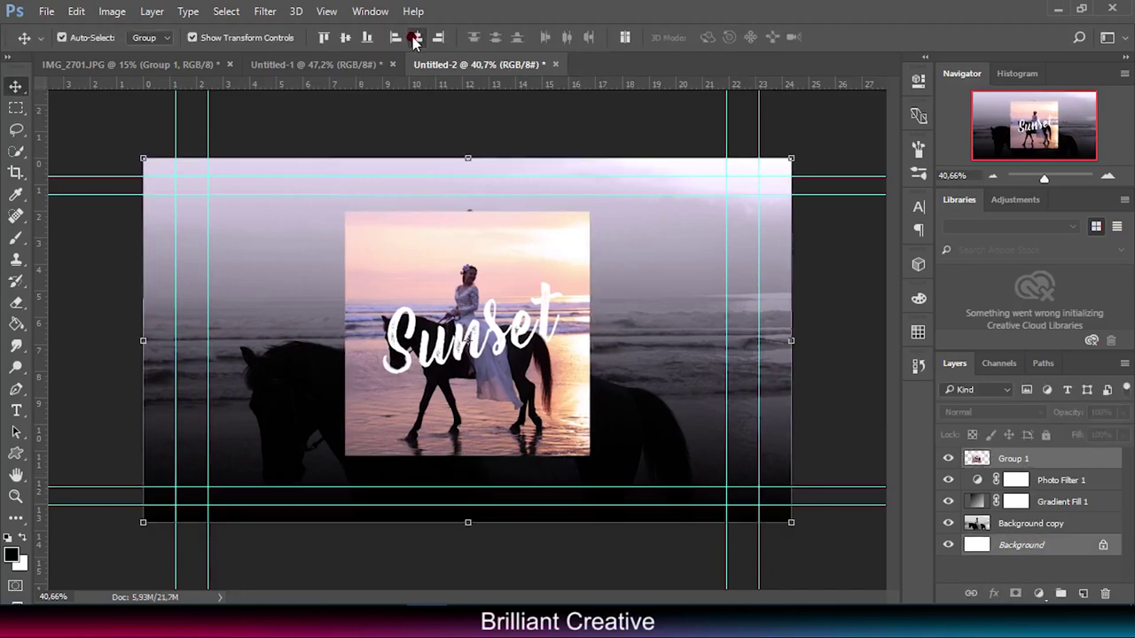
{"action": "left_click", "coordinate": [345, 38]}
Enlarge the Sunset group slightly and re-centre it on the poster
{"action": "left_click", "coordinate": [610, 111]}
{"action": "left_click", "coordinate": [576, 315]}
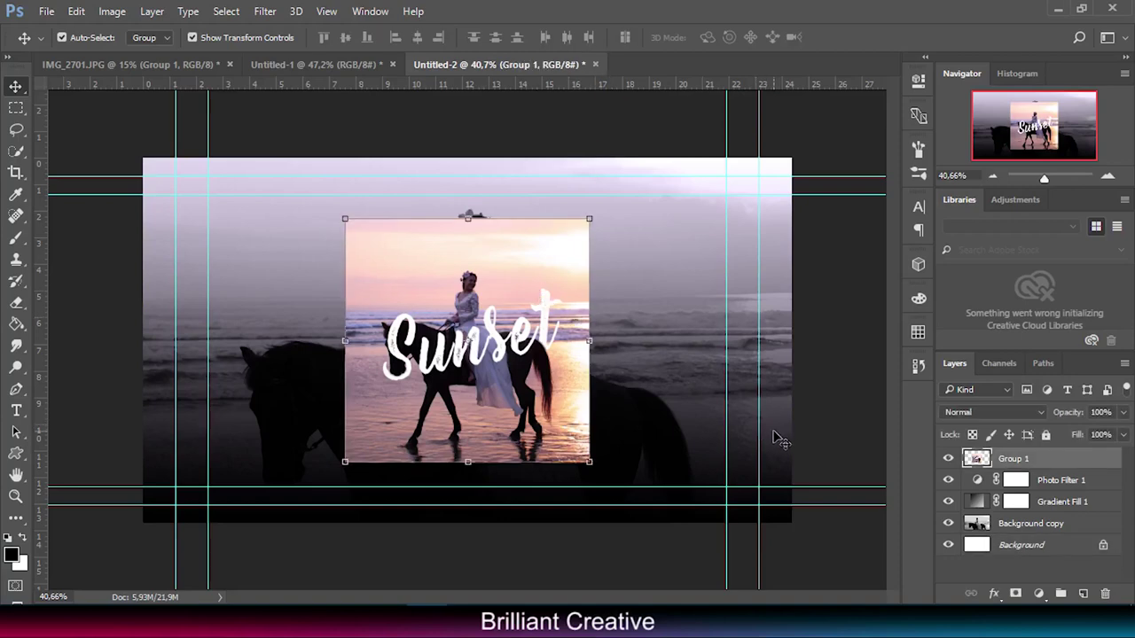
{"action": "left_click_drag", "start_coordinate": [588, 218], "coordinate": [614, 192]}
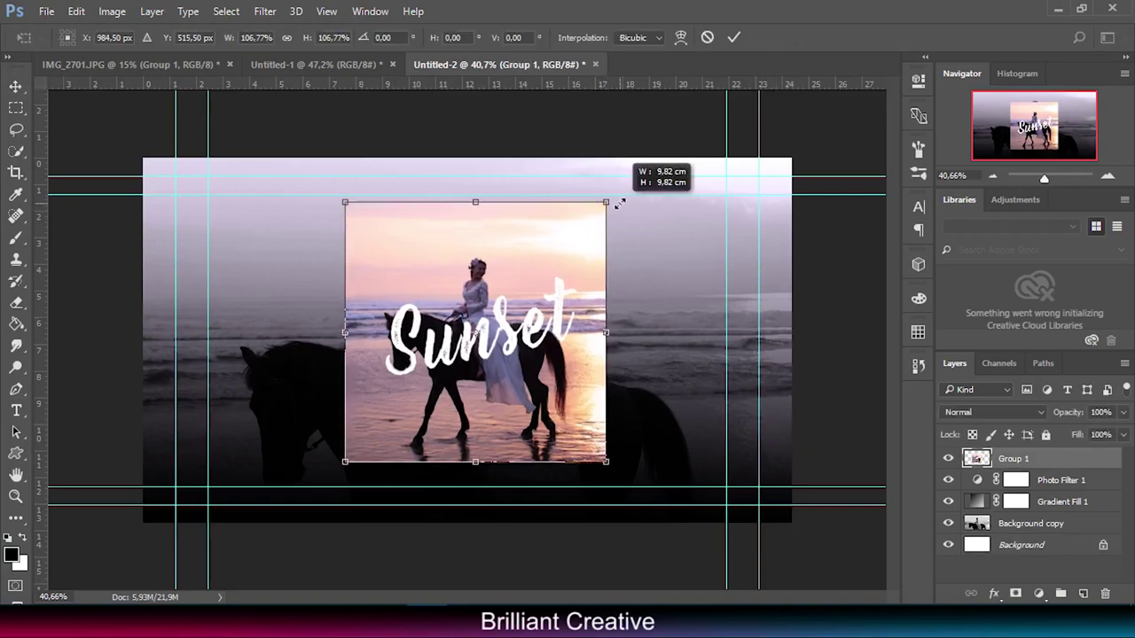
{"action": "left_click", "coordinate": [733, 38]}
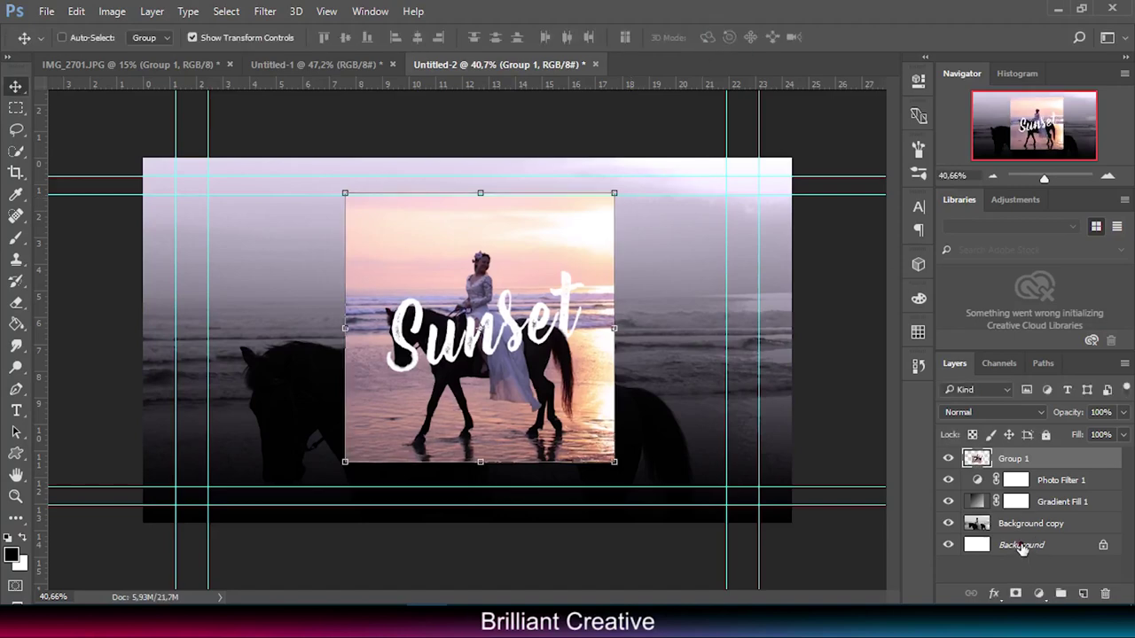
{"action": "left_click", "coordinate": [1020, 544], "text": "ctrl"}
{"action": "left_click", "coordinate": [417, 37]}
{"action": "left_click", "coordinate": [345, 37]}
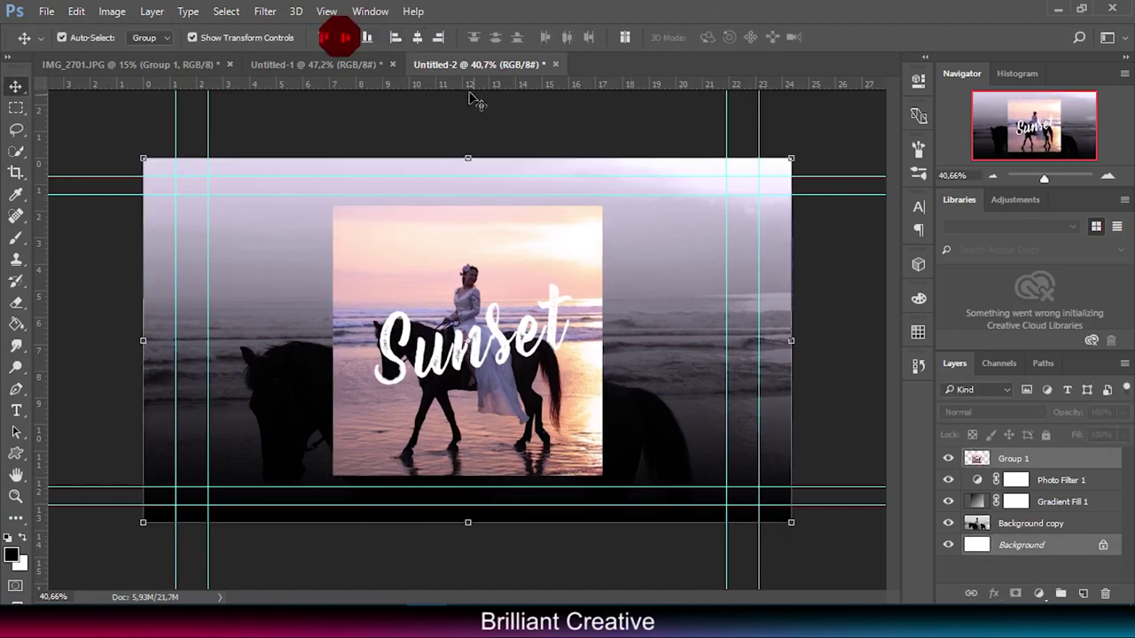
{"action": "left_click", "coordinate": [575, 126]}
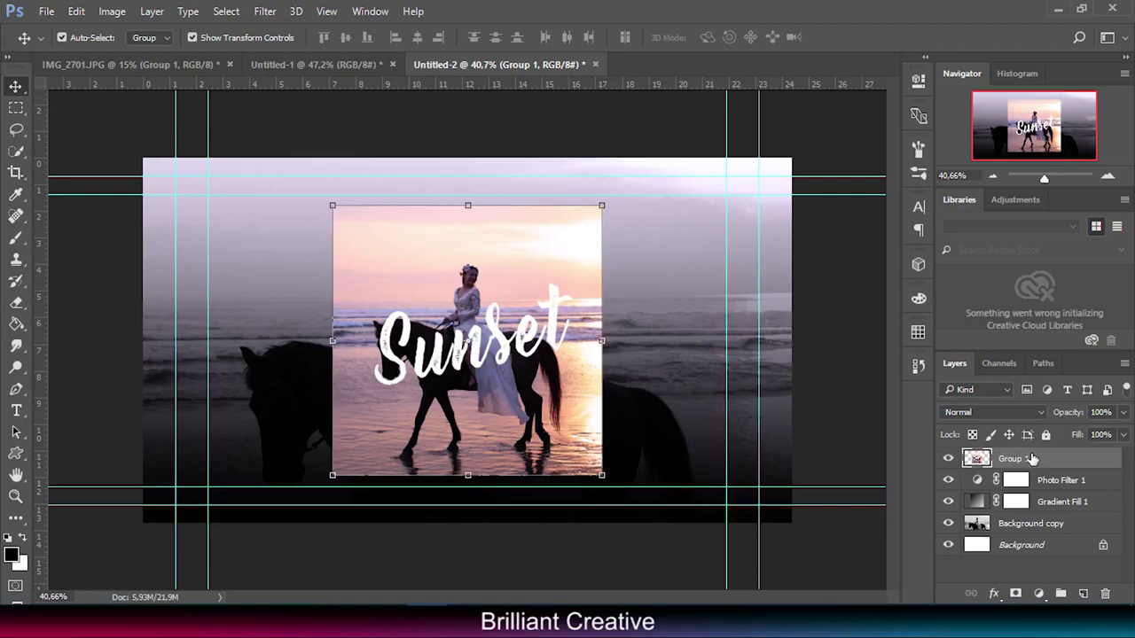
Change Gradient Fill 1's dark stop colour to deep magenta #260019
{"action": "double_click", "coordinate": [976, 501]}
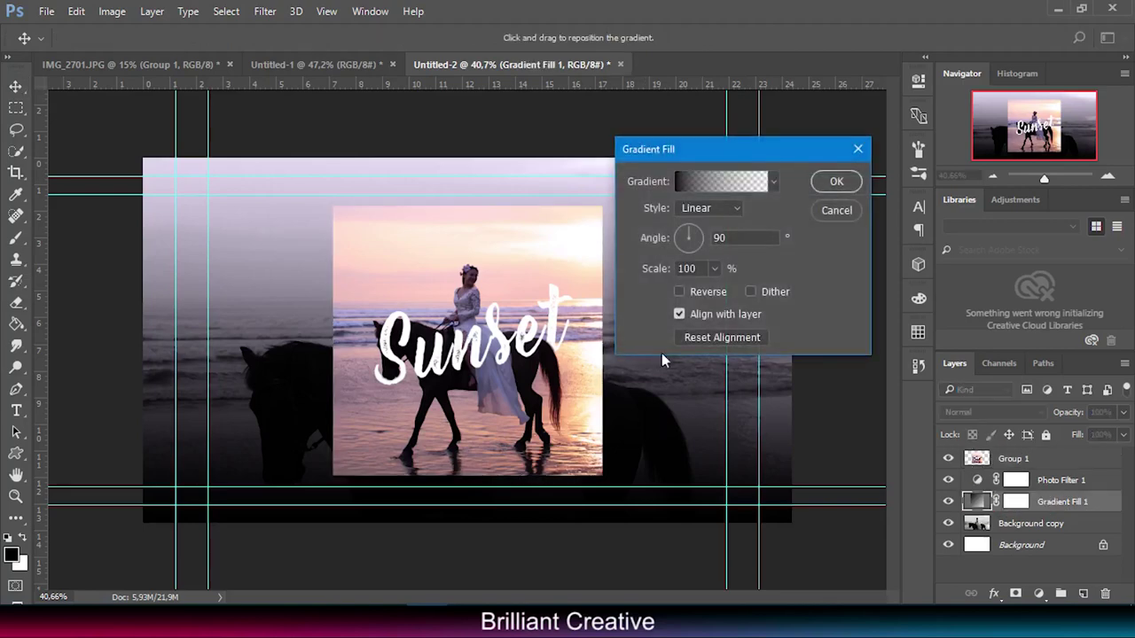
{"action": "left_click", "coordinate": [692, 182]}
{"action": "left_click", "coordinate": [710, 438]}
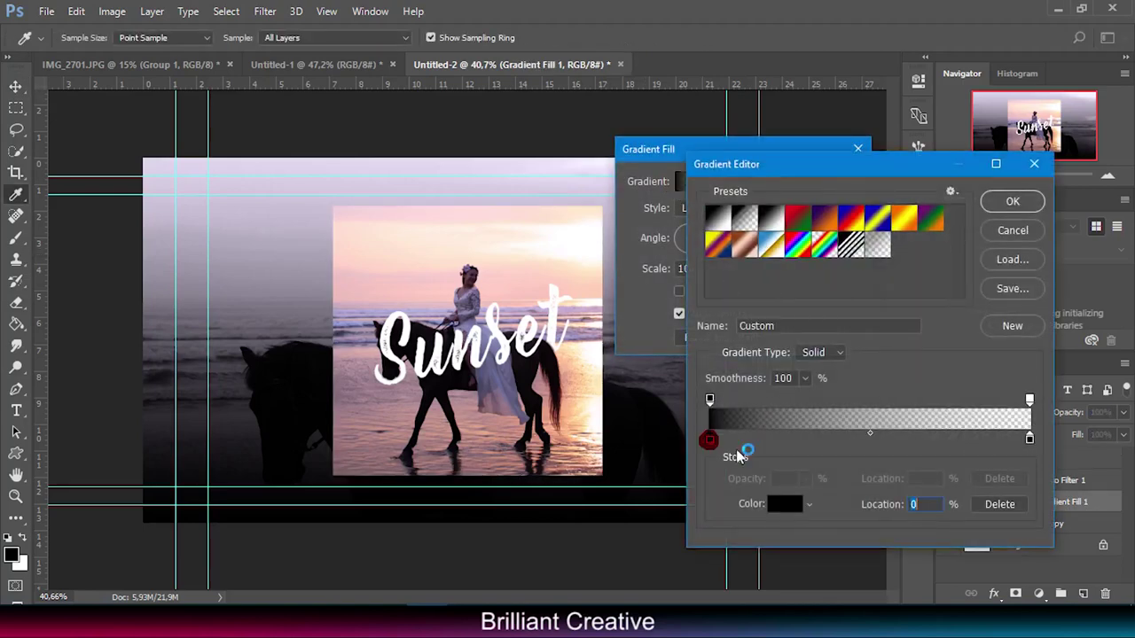
{"action": "left_click", "coordinate": [785, 505]}
{"action": "left_click_drag", "start_coordinate": [814, 496], "coordinate": [824, 502]}
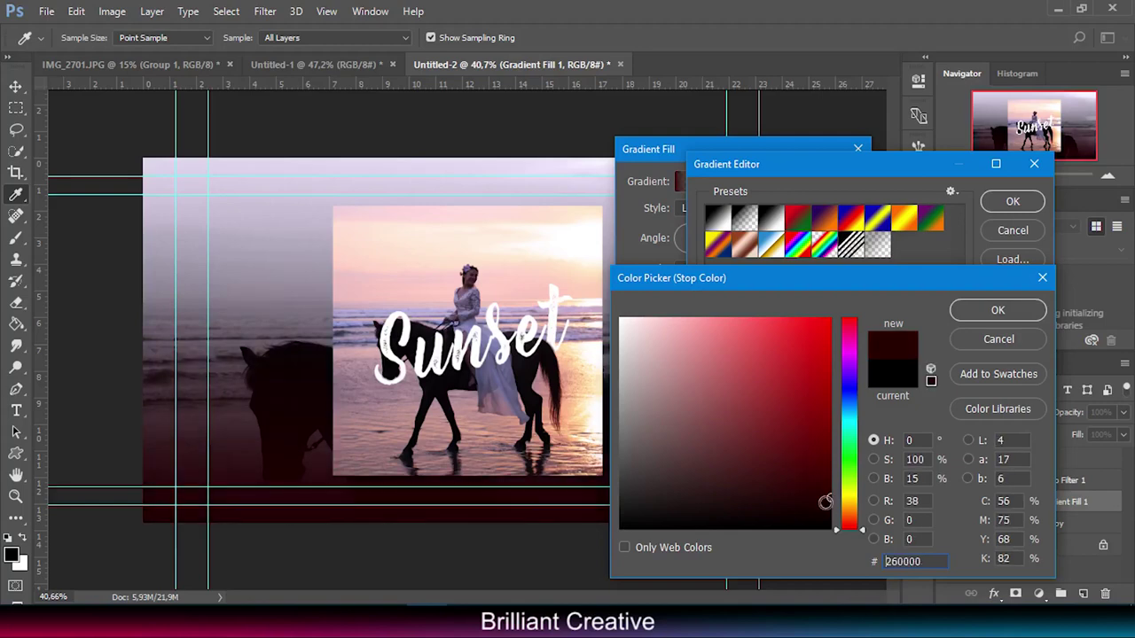
{"action": "left_click_drag", "start_coordinate": [849, 457], "coordinate": [858, 345]}
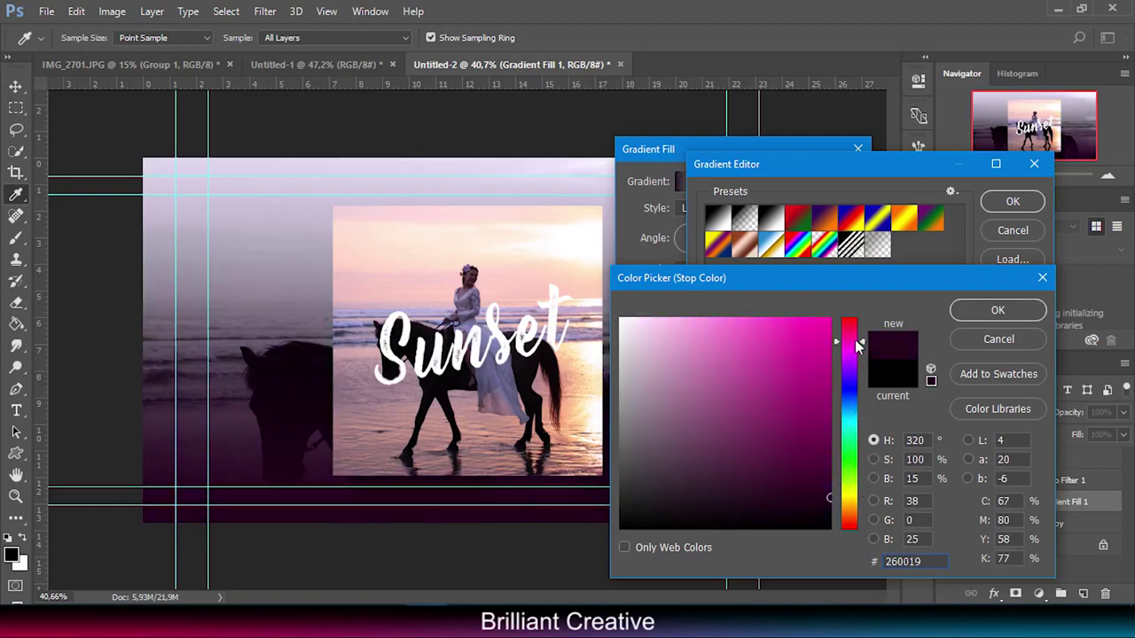
{"action": "left_click", "coordinate": [998, 309]}
{"action": "left_click", "coordinate": [1012, 202]}
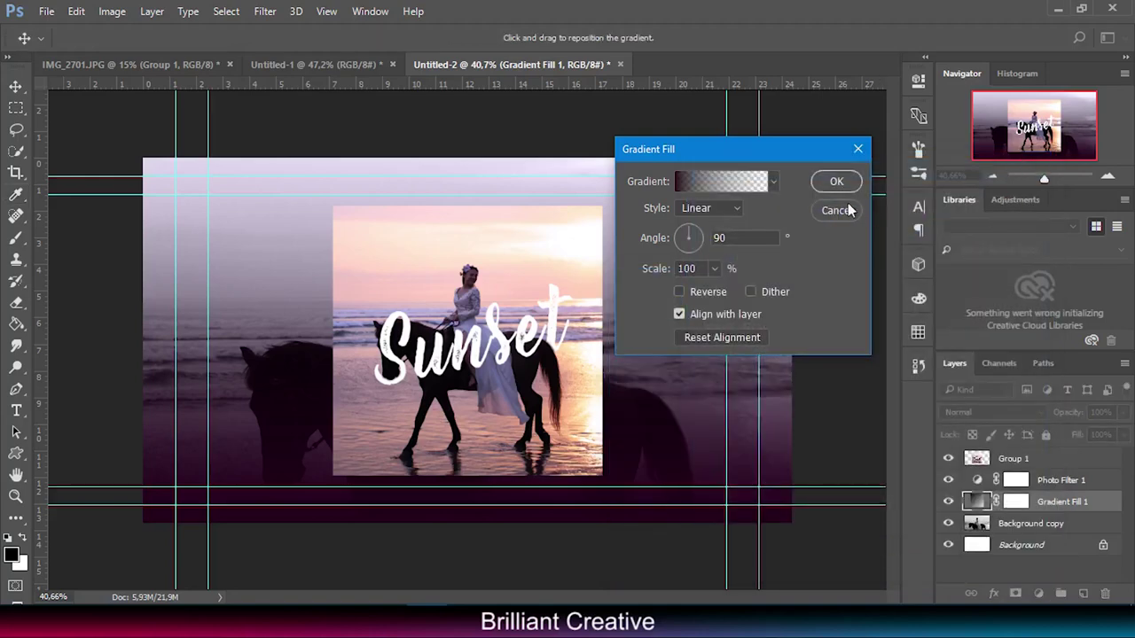
{"action": "left_click", "coordinate": [833, 184]}
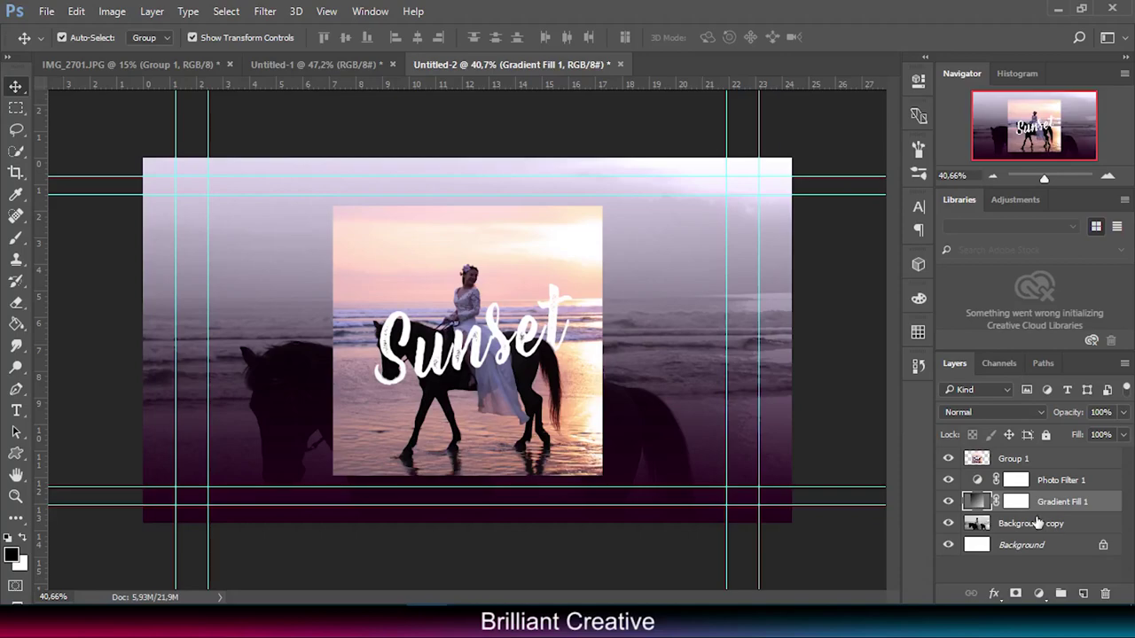
Enable a Drop Shadow layer style on the Sunset group
{"action": "left_click", "coordinate": [1011, 458]}
{"action": "right_click", "coordinate": [1025, 458]}
{"action": "left_click", "coordinate": [722, 101]}
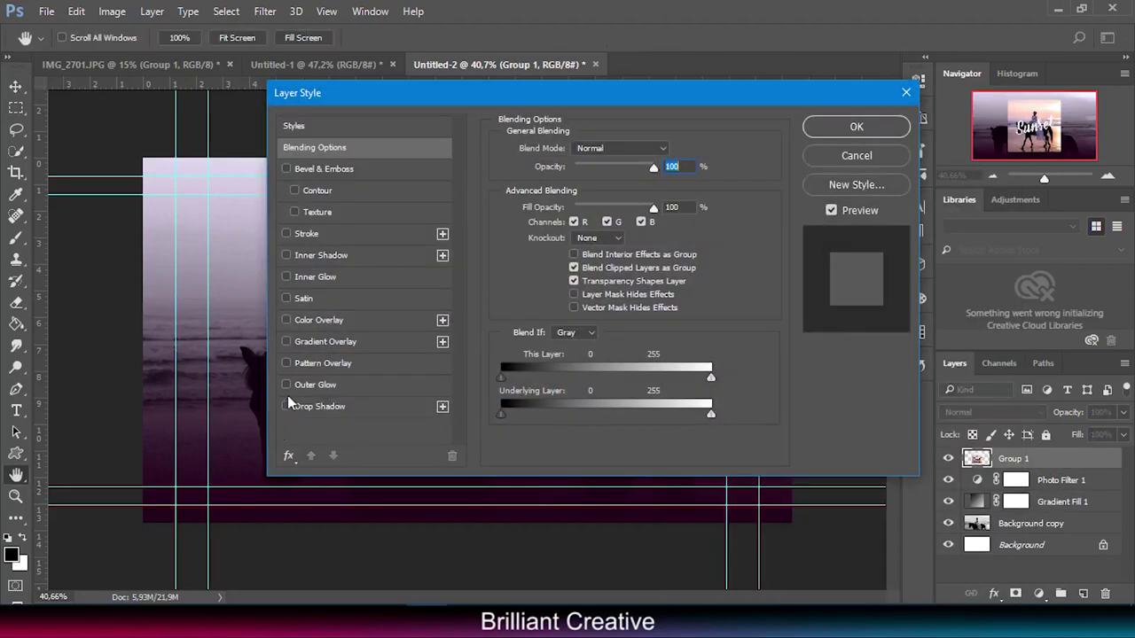
{"action": "left_click", "coordinate": [285, 406]}
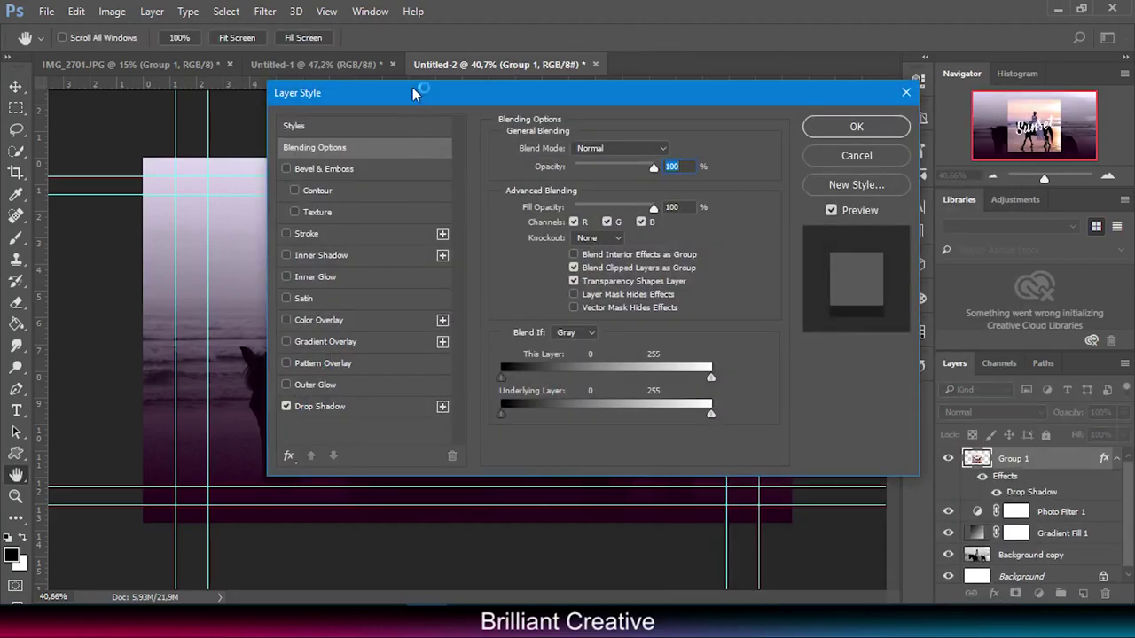
{"action": "left_click_drag", "start_coordinate": [413, 87], "coordinate": [792, 98]}
{"action": "left_click", "coordinate": [694, 417]}
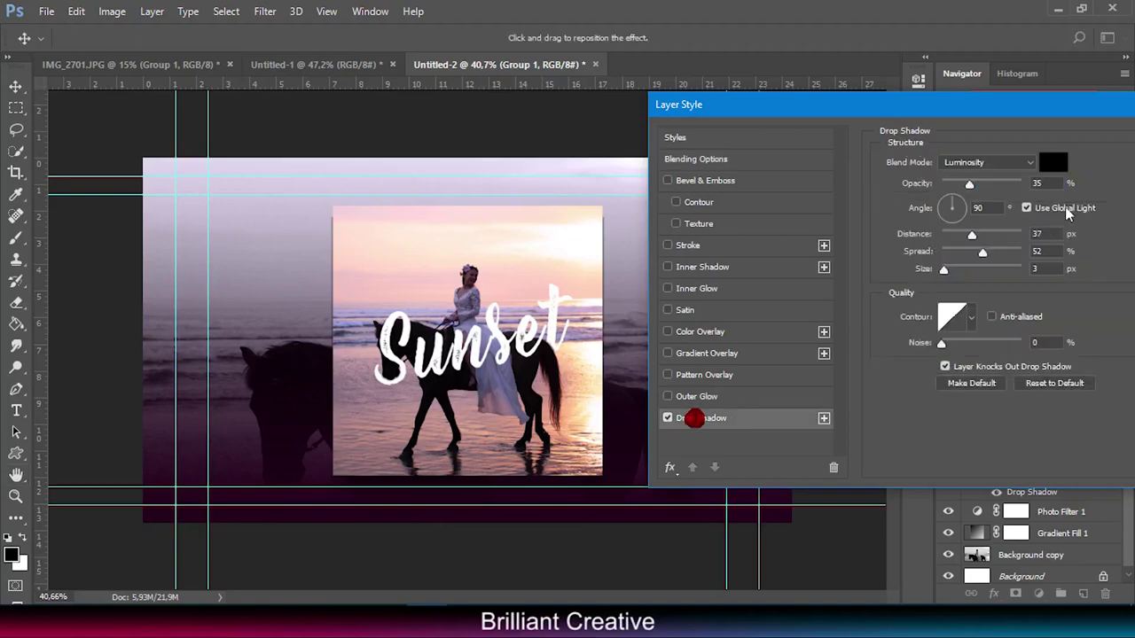
Set the drop shadow to 34% opacity, 130° angle, 33 px distance, 52% spread and 9 px size
{"action": "left_click", "coordinate": [975, 236]}
{"action": "left_click_drag", "start_coordinate": [975, 236], "coordinate": [945, 202]}
{"action": "left_click", "coordinate": [950, 202]}
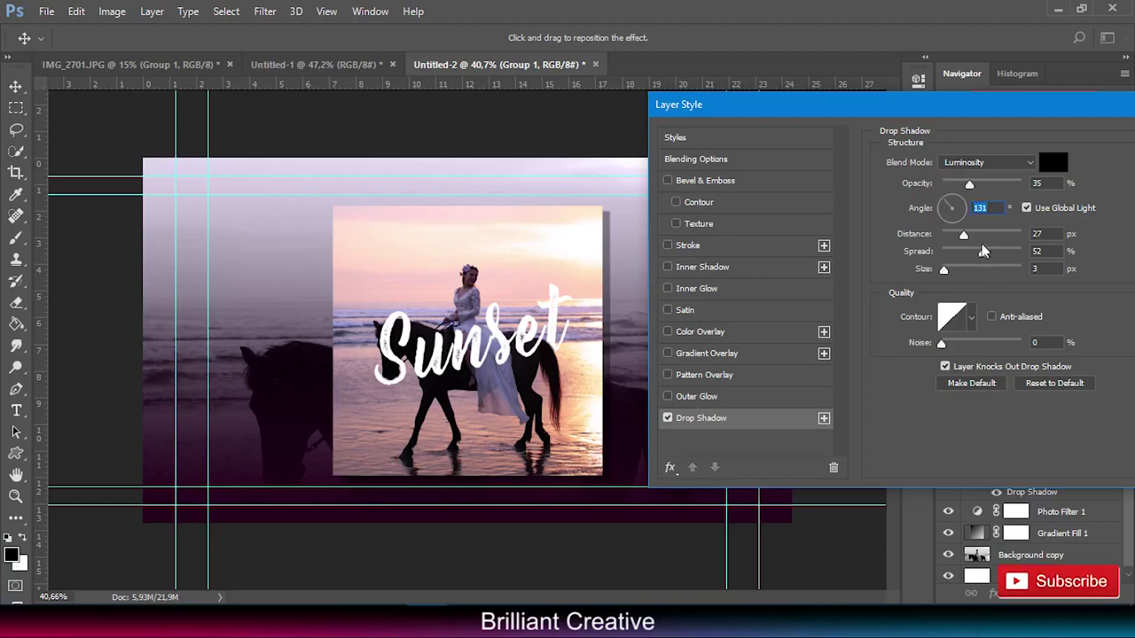
{"action": "left_click_drag", "start_coordinate": [963, 235], "coordinate": [969, 235]}
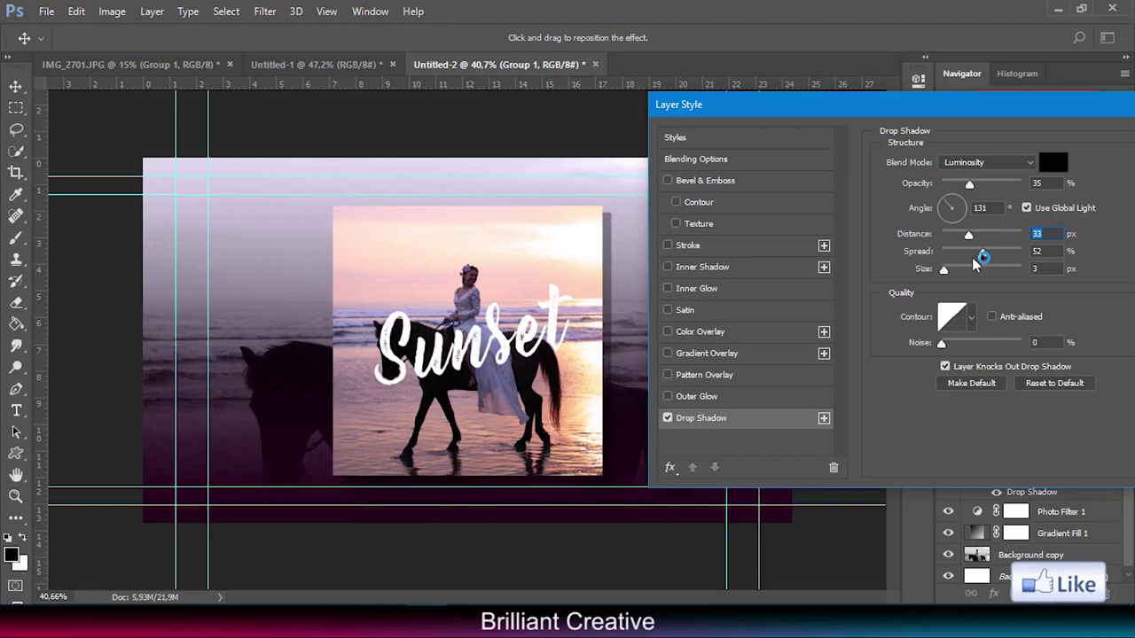
{"action": "left_click_drag", "start_coordinate": [944, 268], "coordinate": [948, 270]}
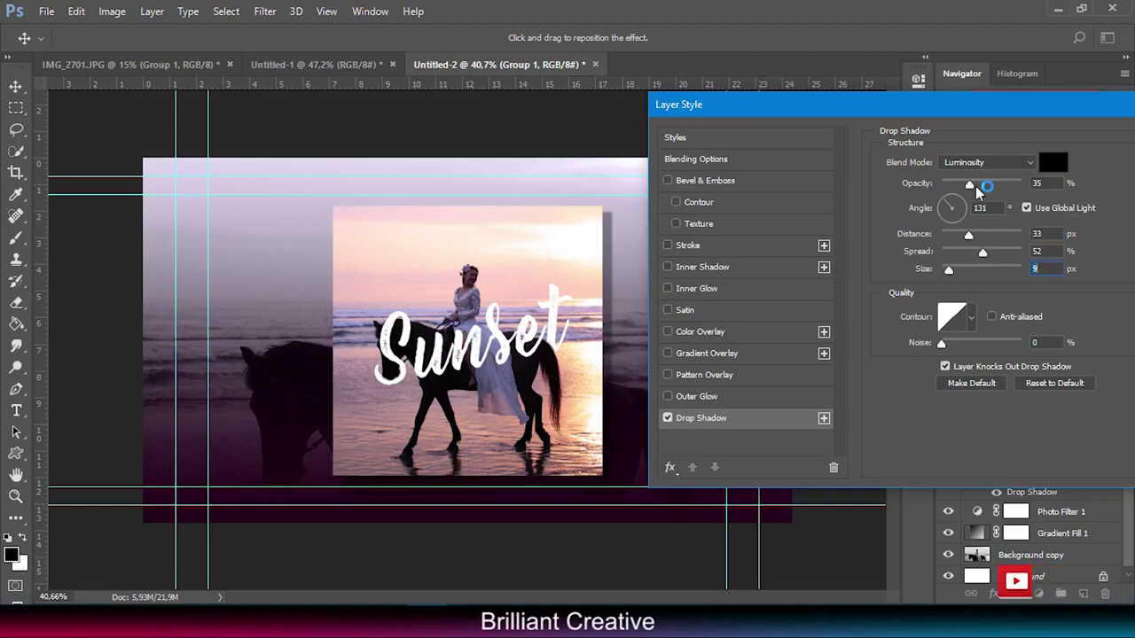
{"action": "left_click_drag", "start_coordinate": [976, 188], "coordinate": [972, 188]}
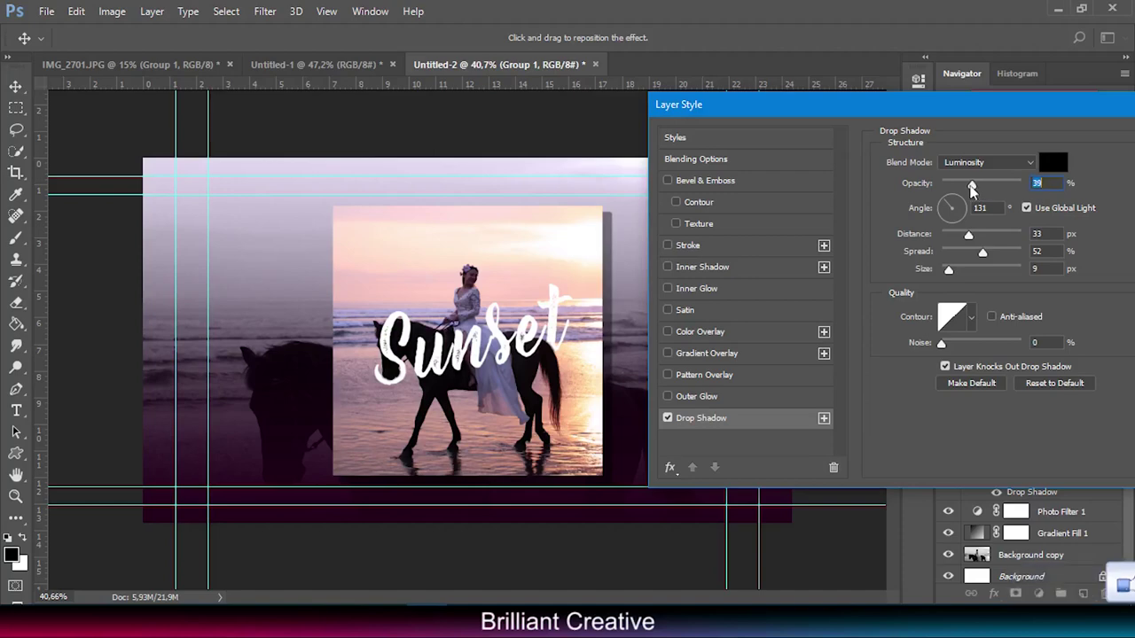
{"action": "left_click_drag", "start_coordinate": [971, 189], "coordinate": [968, 188]}
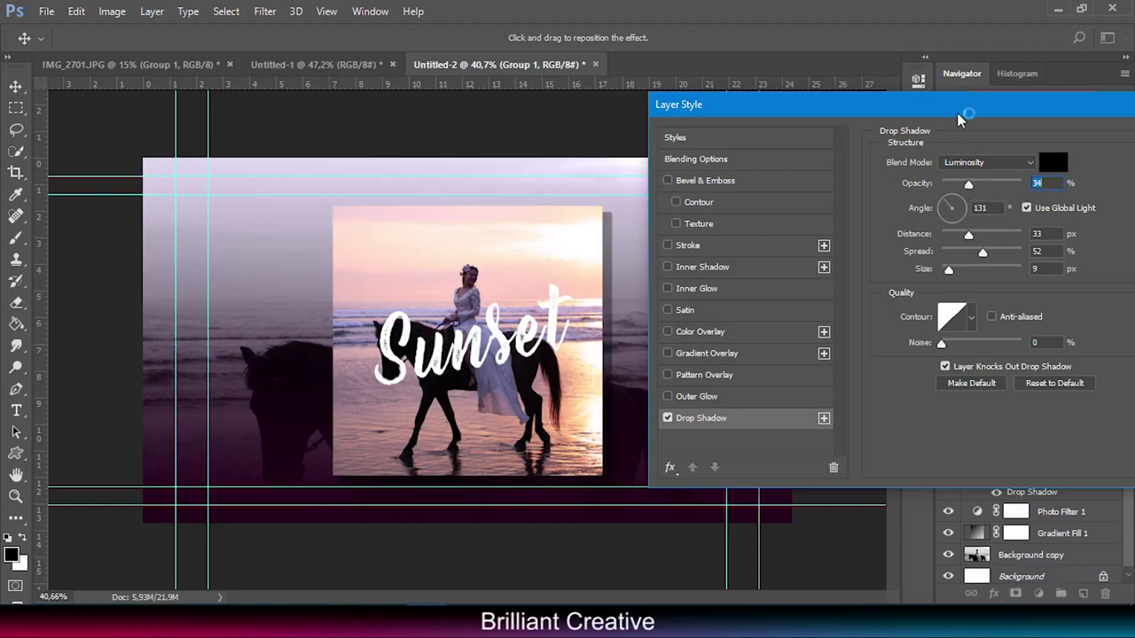
{"action": "left_click", "coordinate": [948, 204]}
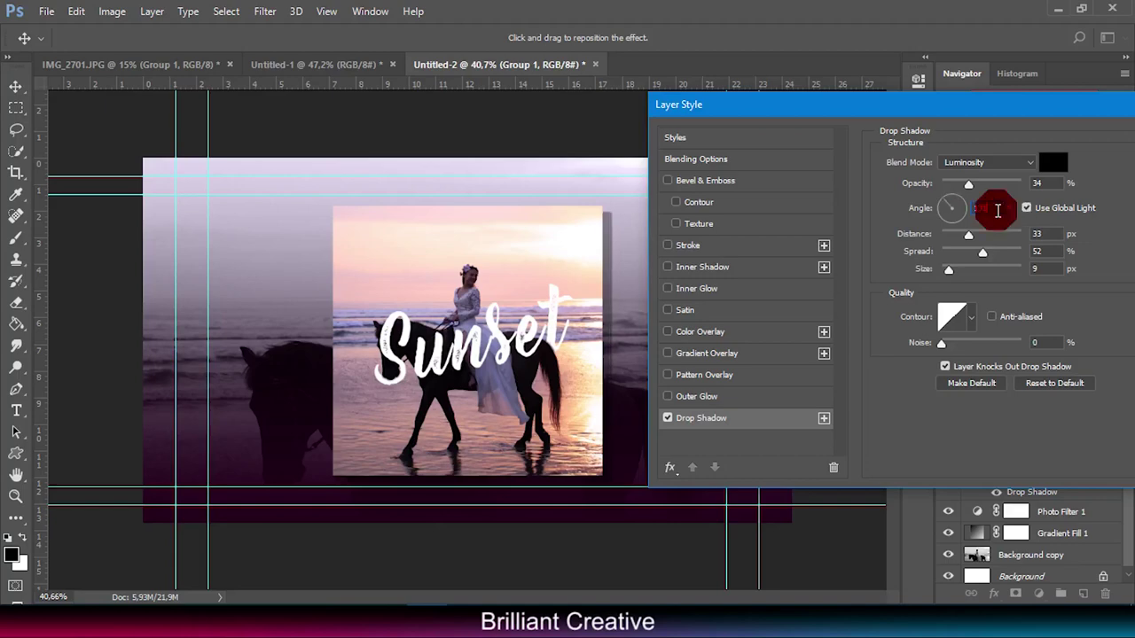
{"action": "key", "text": "Down"}
{"action": "left_click_drag", "start_coordinate": [1050, 107], "coordinate": [927, 106]}
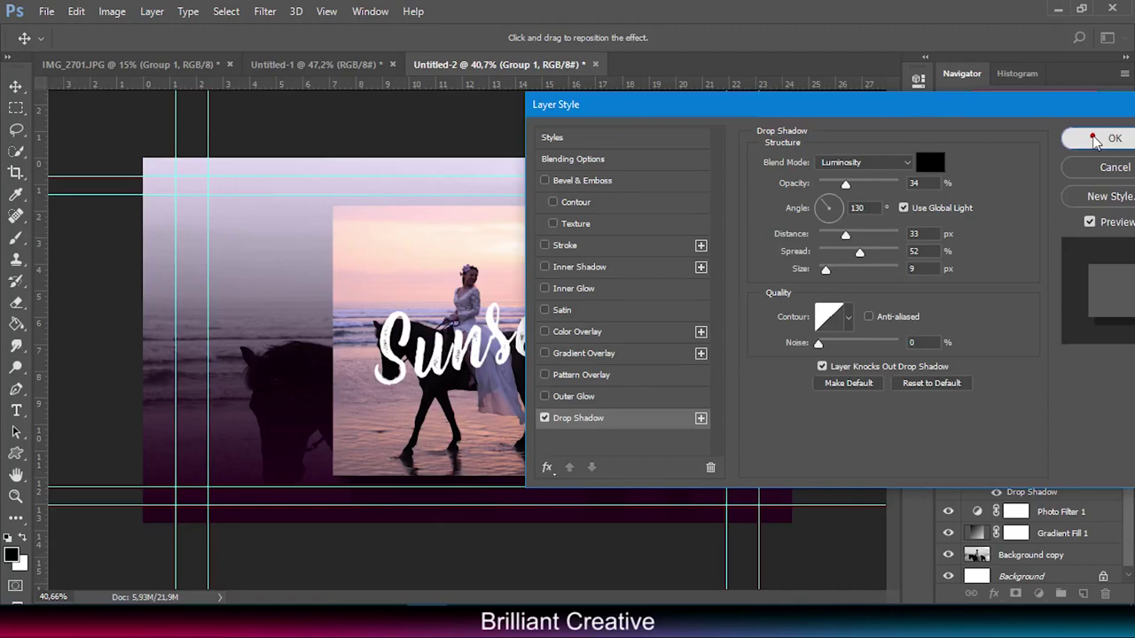
{"action": "left_click", "coordinate": [1112, 138]}
{"action": "left_click", "coordinate": [855, 259]}
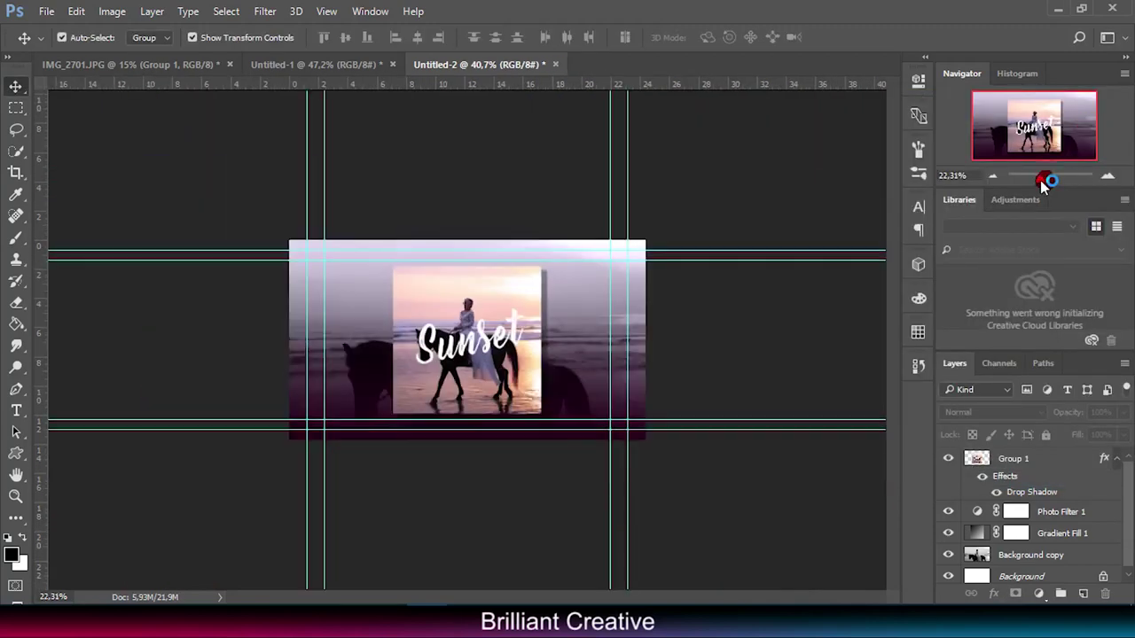
{"action": "left_click_drag", "start_coordinate": [1048, 183], "coordinate": [1045, 176]}
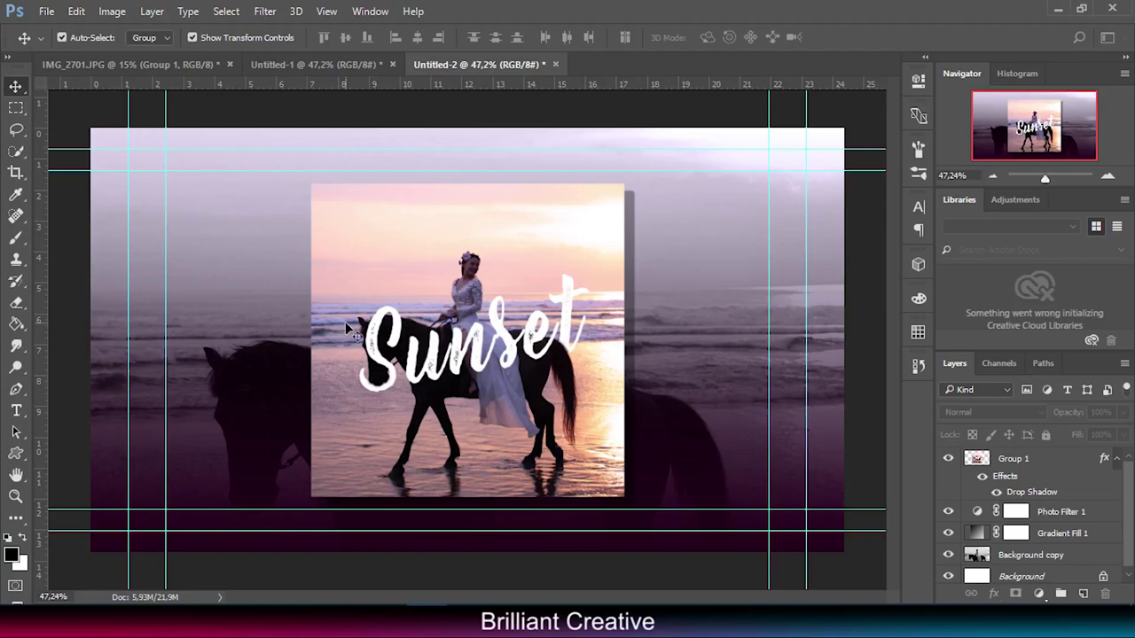